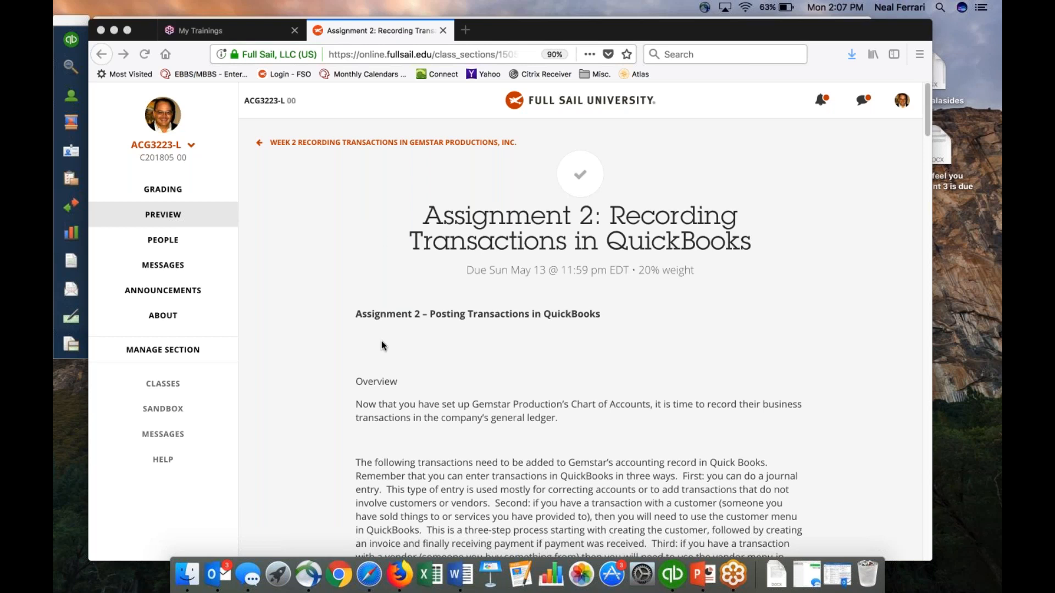
Read through the Assignment 2 page, covering the overview, the 15 transactions, the report export instructions and the attached videos.
{"action": "scroll", "coordinate": [379, 351], "scroll_direction": "down", "scroll_amount": 5}
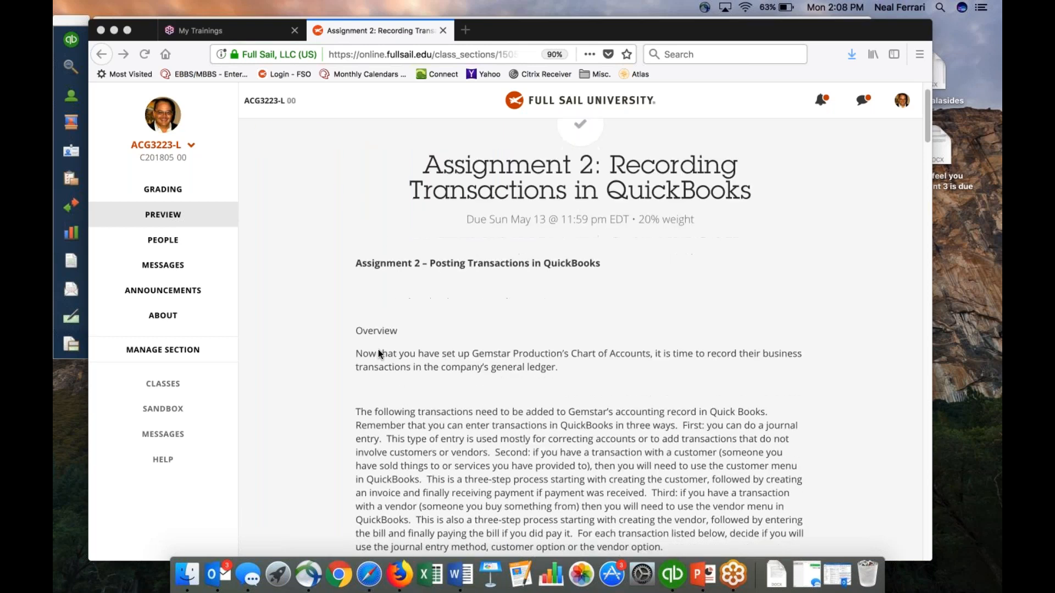
{"action": "scroll", "coordinate": [378, 349], "scroll_direction": "down", "scroll_amount": 10}
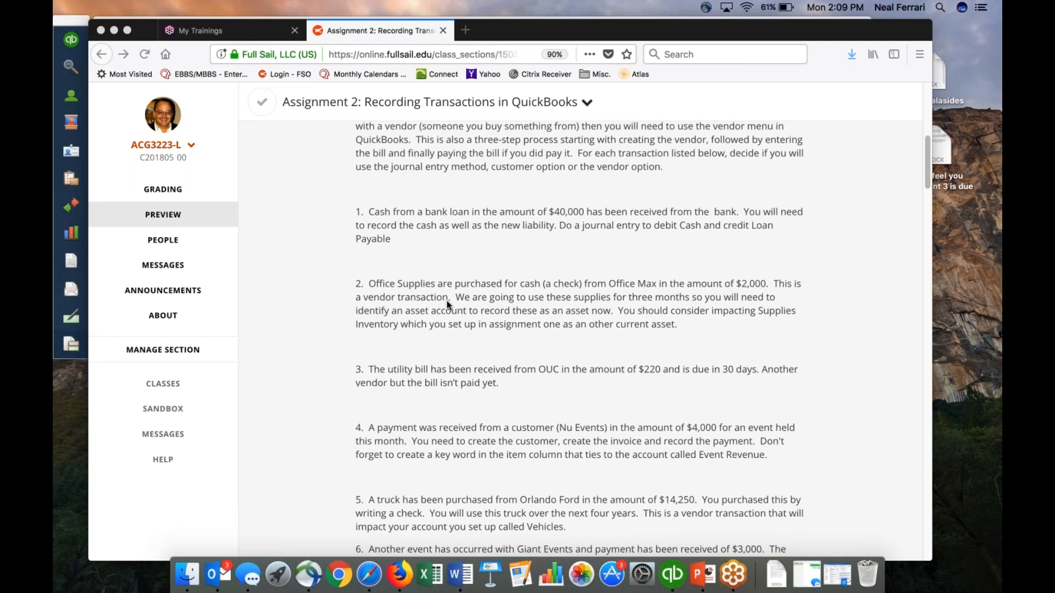
{"action": "scroll", "coordinate": [447, 301], "scroll_direction": "down", "scroll_amount": 2}
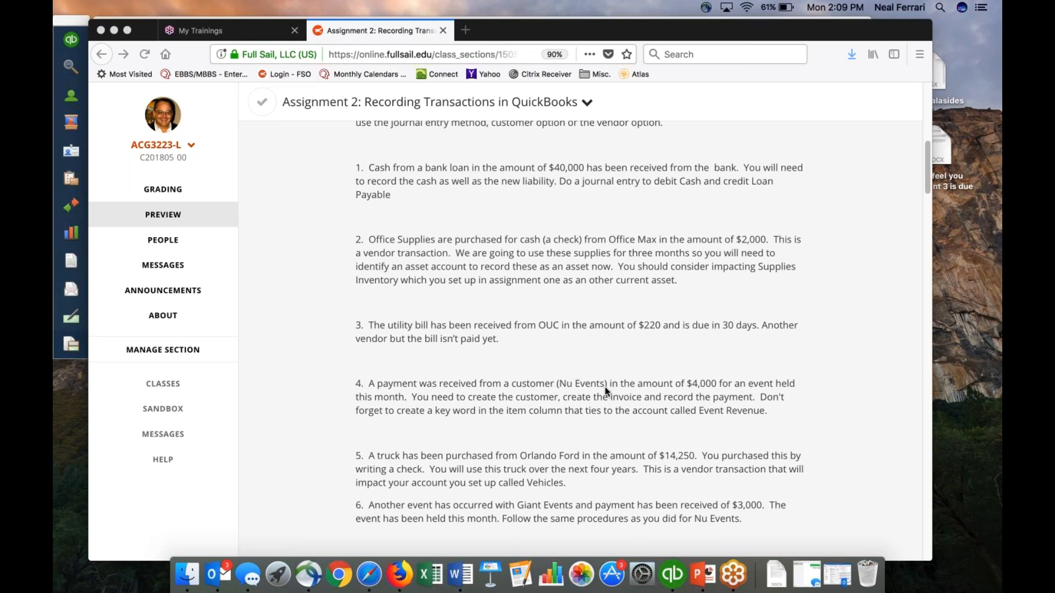
{"action": "scroll", "coordinate": [602, 387], "scroll_direction": "down", "scroll_amount": 10}
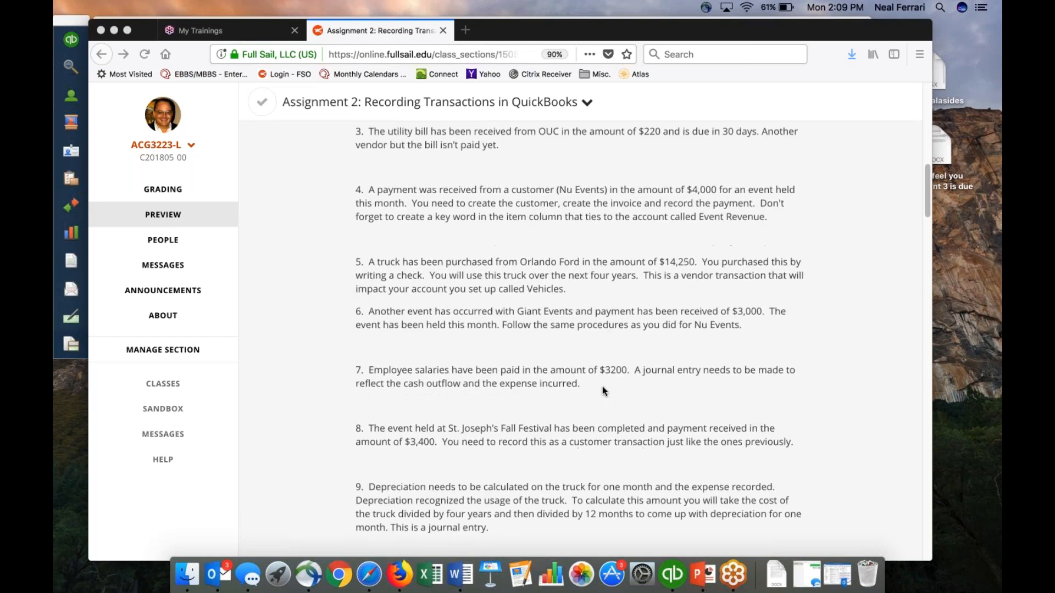
{"action": "scroll", "coordinate": [600, 385], "scroll_direction": "down", "scroll_amount": 3}
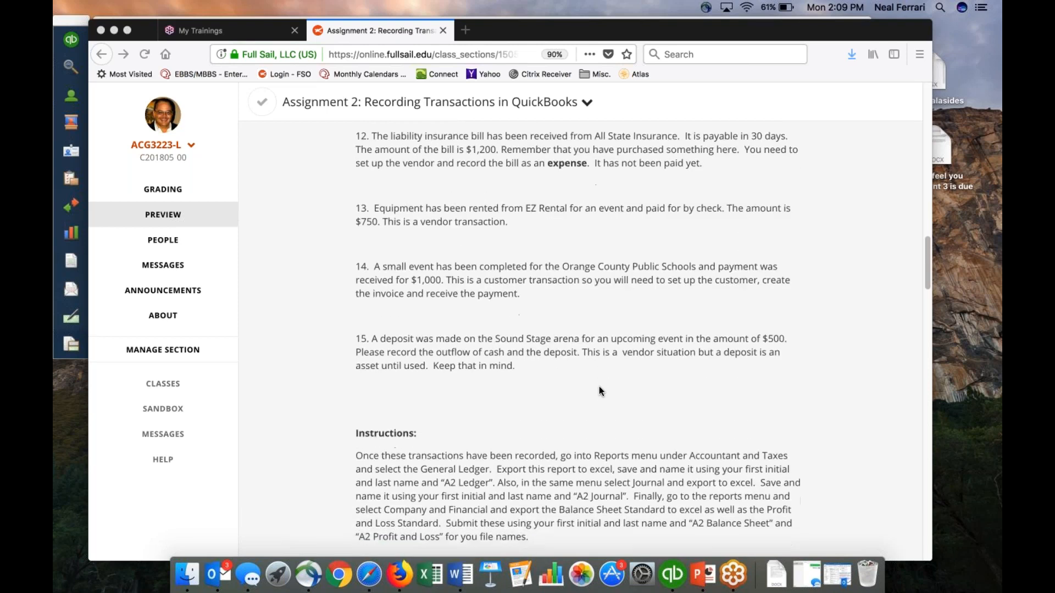
{"action": "right_click", "coordinate": [599, 387]}
{"action": "left_click", "coordinate": [457, 384]}
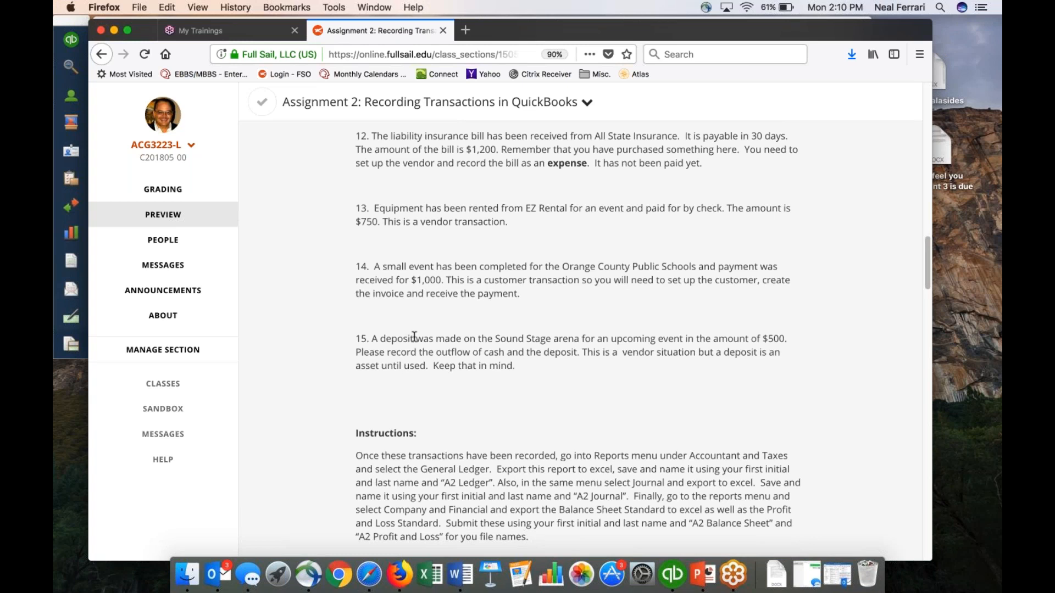
{"action": "scroll", "coordinate": [414, 336], "scroll_direction": "down", "scroll_amount": 3}
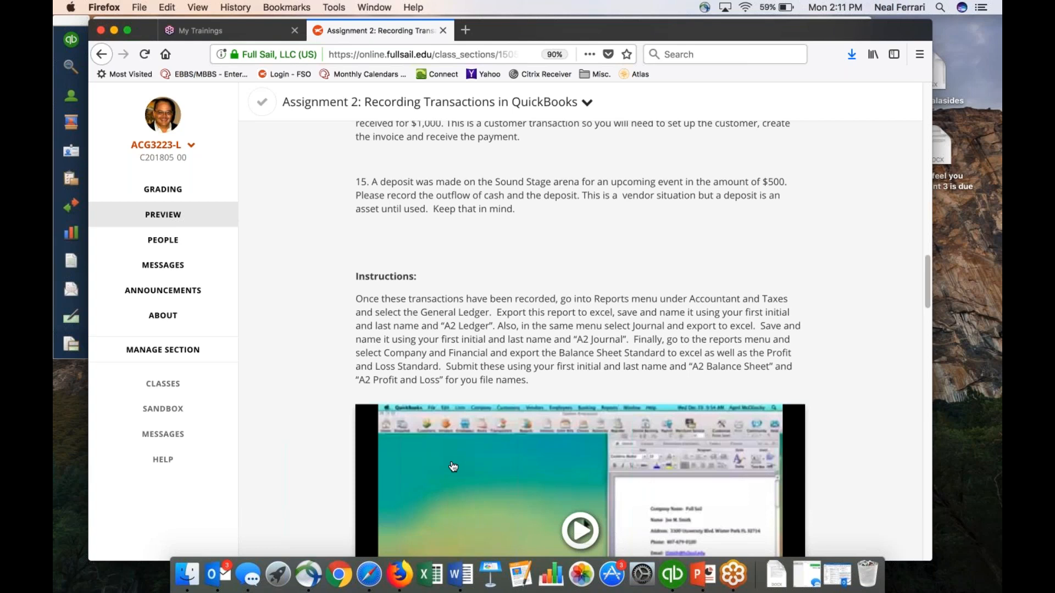
{"action": "scroll", "coordinate": [461, 411], "scroll_direction": "down", "scroll_amount": 1}
{"action": "scroll", "coordinate": [721, 543], "scroll_direction": "down", "scroll_amount": 10}
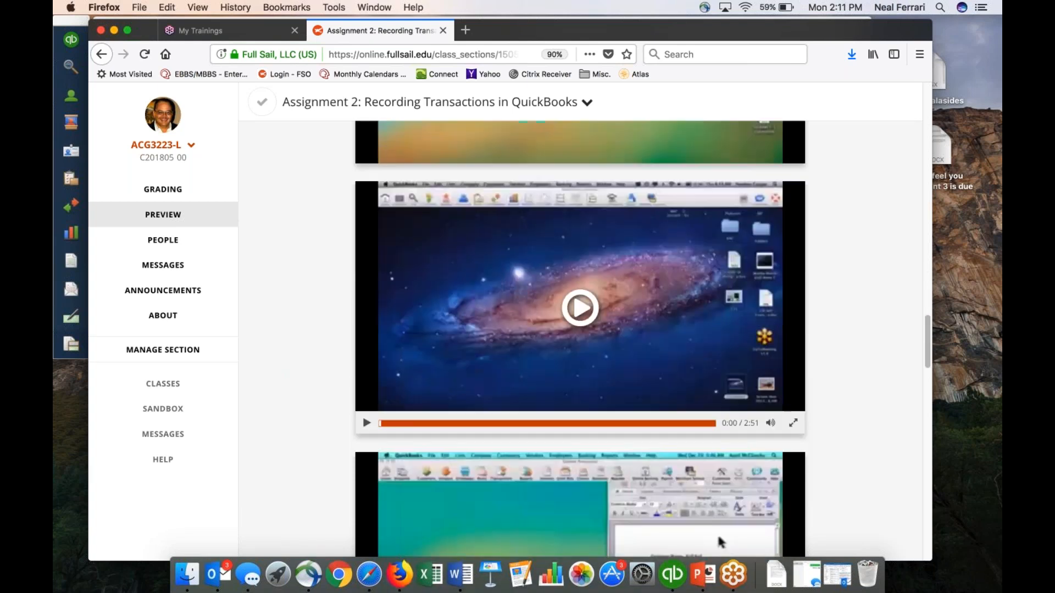
{"action": "scroll", "coordinate": [721, 542], "scroll_direction": "up", "scroll_amount": 2}
{"action": "scroll", "coordinate": [550, 467], "scroll_direction": "down", "scroll_amount": 8}
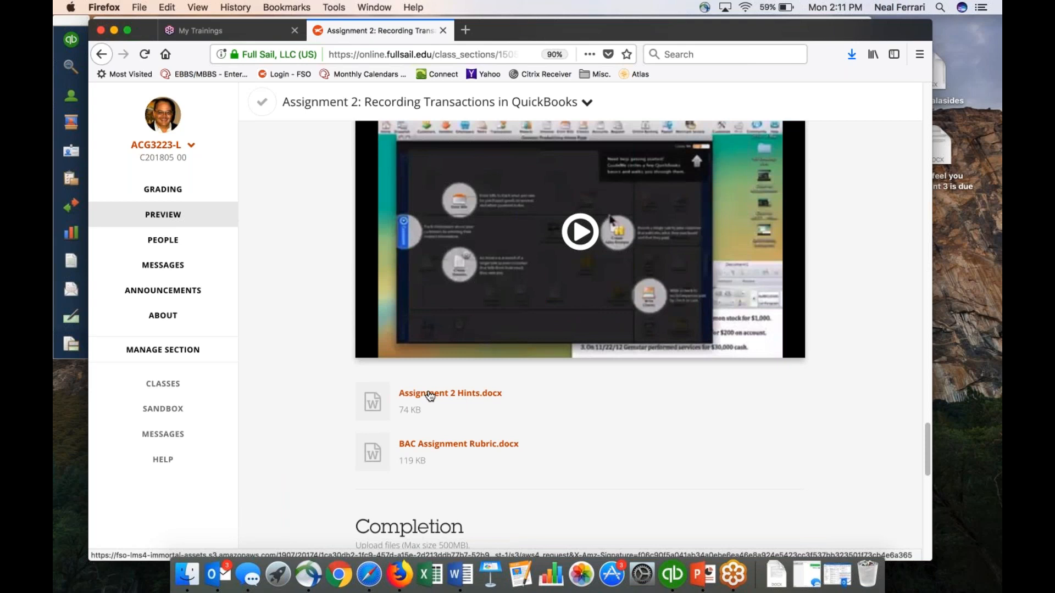
Open Assignment 2 Hints.docx in Microsoft Word, widen its window, read the hints for all transactions and close the document.
{"action": "left_click", "coordinate": [430, 394]}
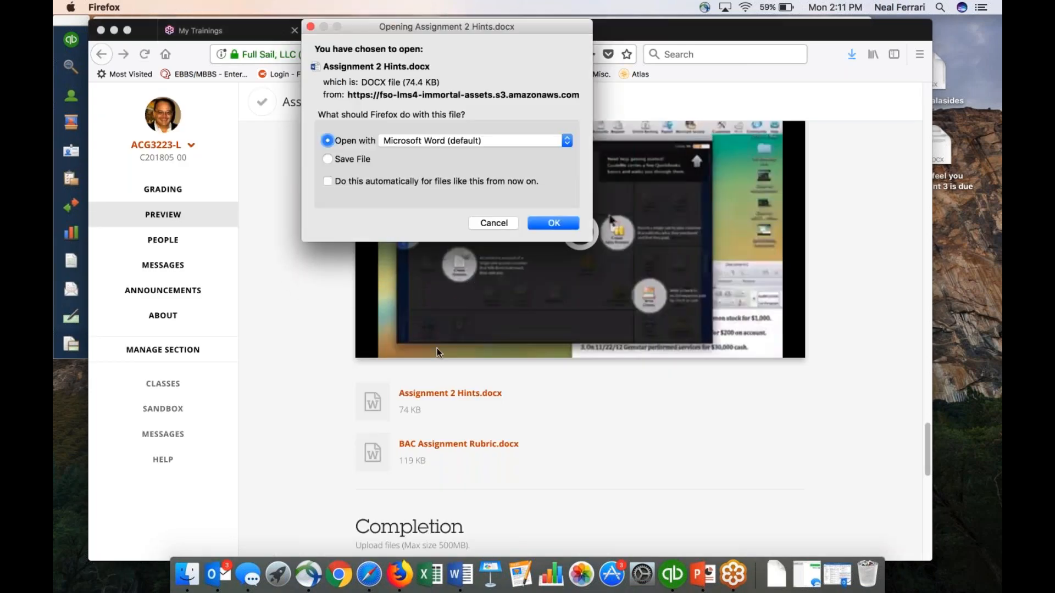
{"action": "left_click", "coordinate": [552, 223]}
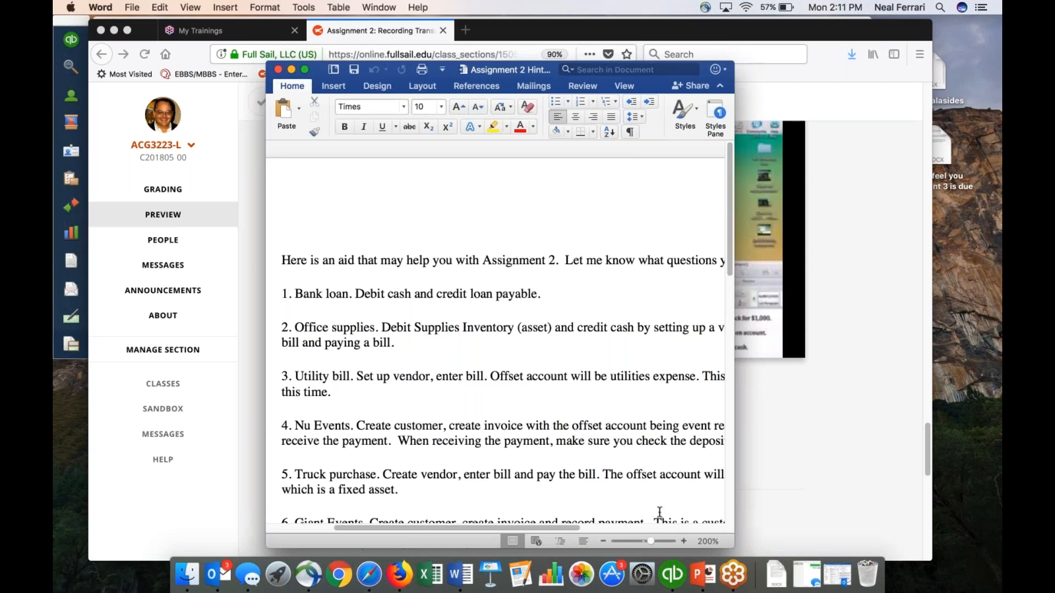
{"action": "left_click_drag", "start_coordinate": [733, 544], "coordinate": [847, 538]}
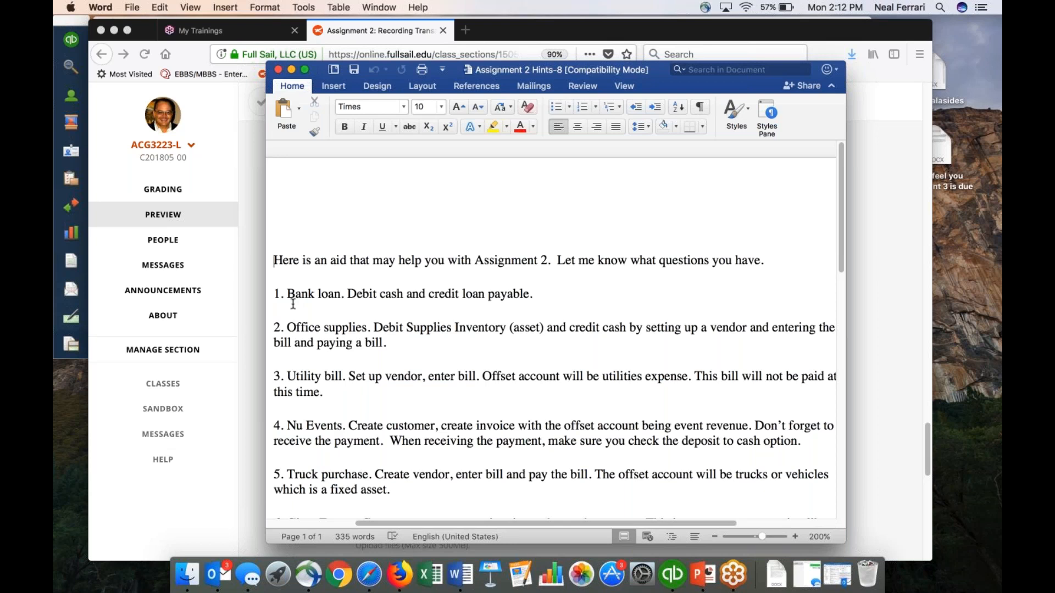
{"action": "scroll", "coordinate": [465, 332], "scroll_direction": "down", "scroll_amount": 10}
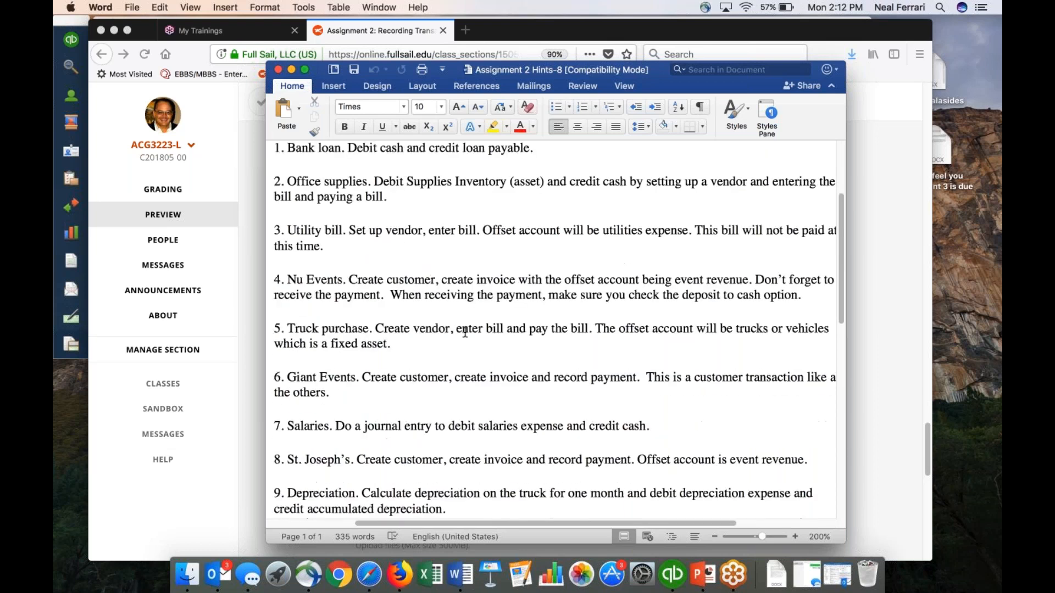
{"action": "scroll", "coordinate": [465, 332], "scroll_direction": "down", "scroll_amount": 8}
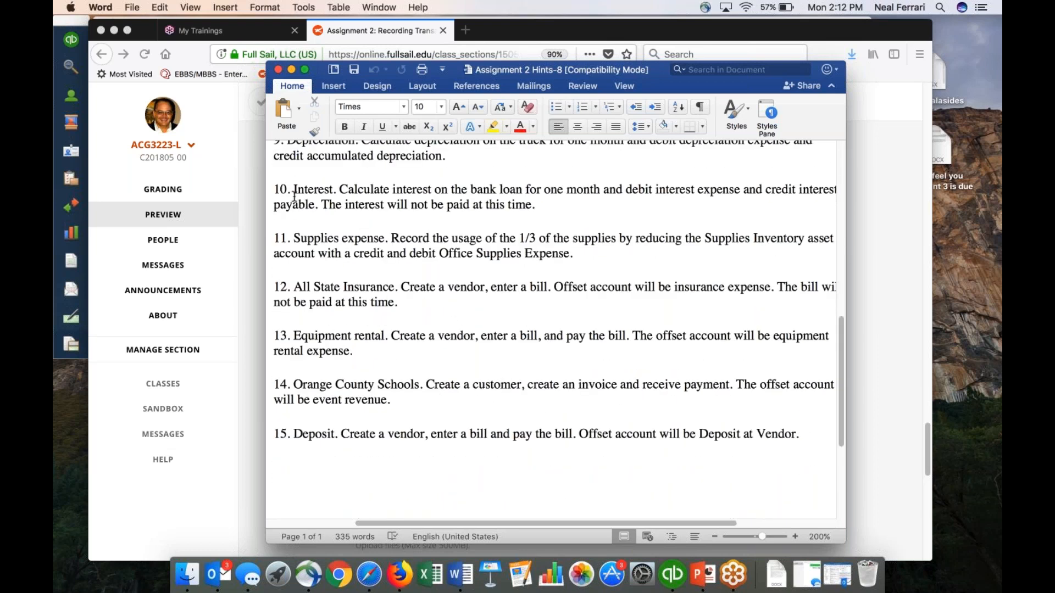
{"action": "left_click", "coordinate": [277, 70]}
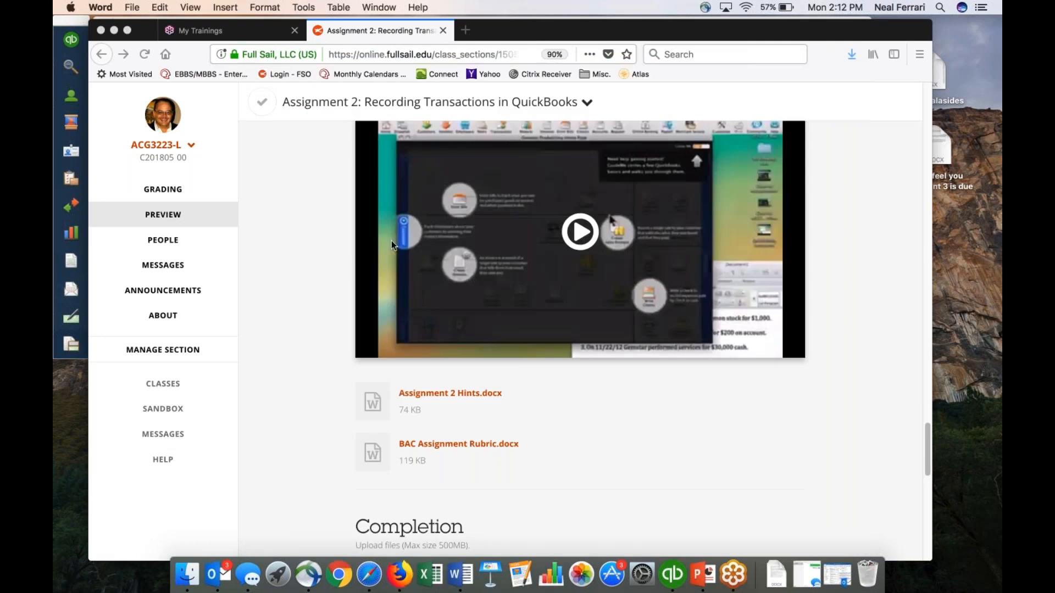
Review the assignment overview and the first listed transactions again on the Assignment 2 page.
{"action": "scroll", "coordinate": [362, 237], "scroll_direction": "up", "scroll_amount": 3}
{"action": "scroll", "coordinate": [362, 241], "scroll_direction": "up", "scroll_amount": 15}
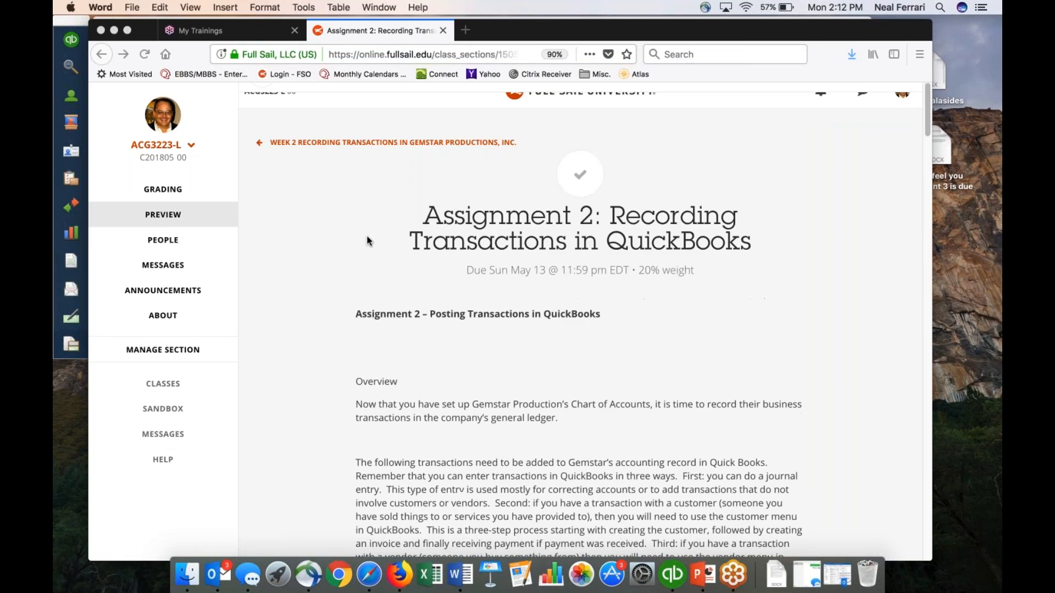
{"action": "scroll", "coordinate": [492, 462], "scroll_direction": "down", "scroll_amount": 10}
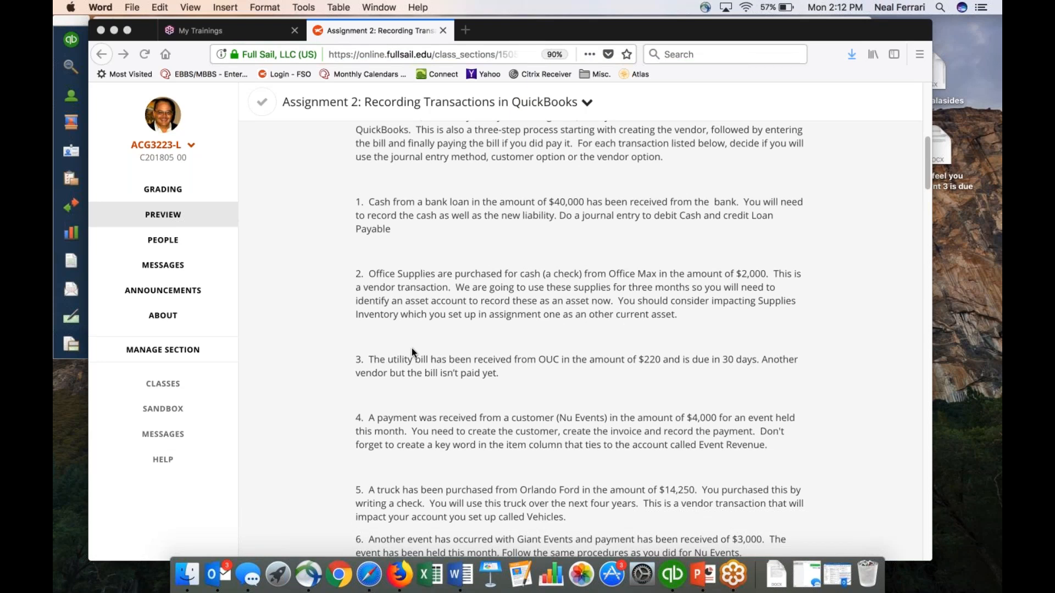
{"action": "scroll", "coordinate": [411, 352], "scroll_direction": "up", "scroll_amount": 6}
{"action": "scroll", "coordinate": [411, 347], "scroll_direction": "up", "scroll_amount": 2}
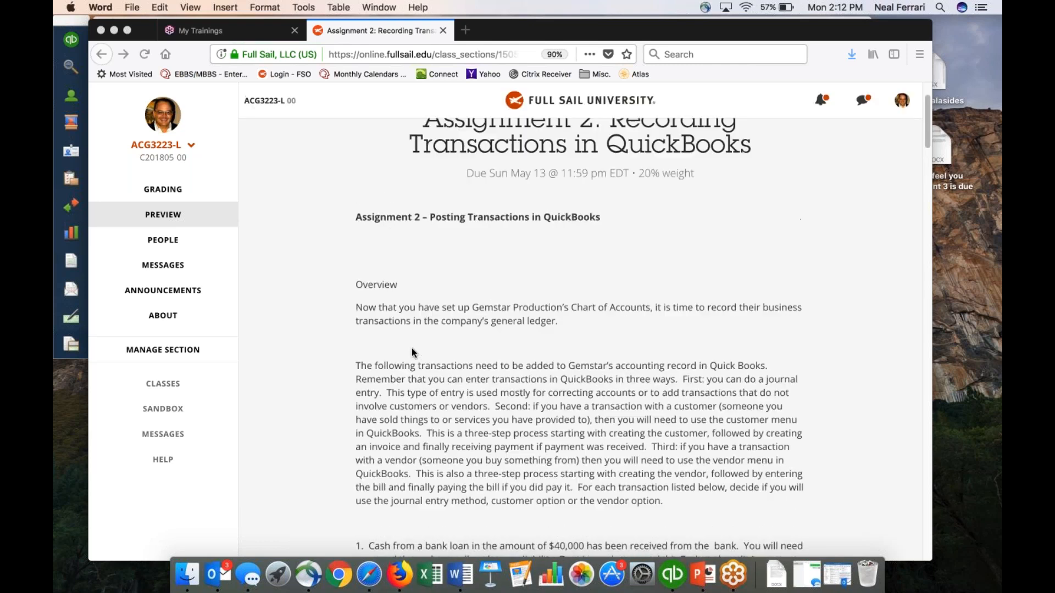
{"action": "scroll", "coordinate": [411, 347], "scroll_direction": "up", "scroll_amount": 1}
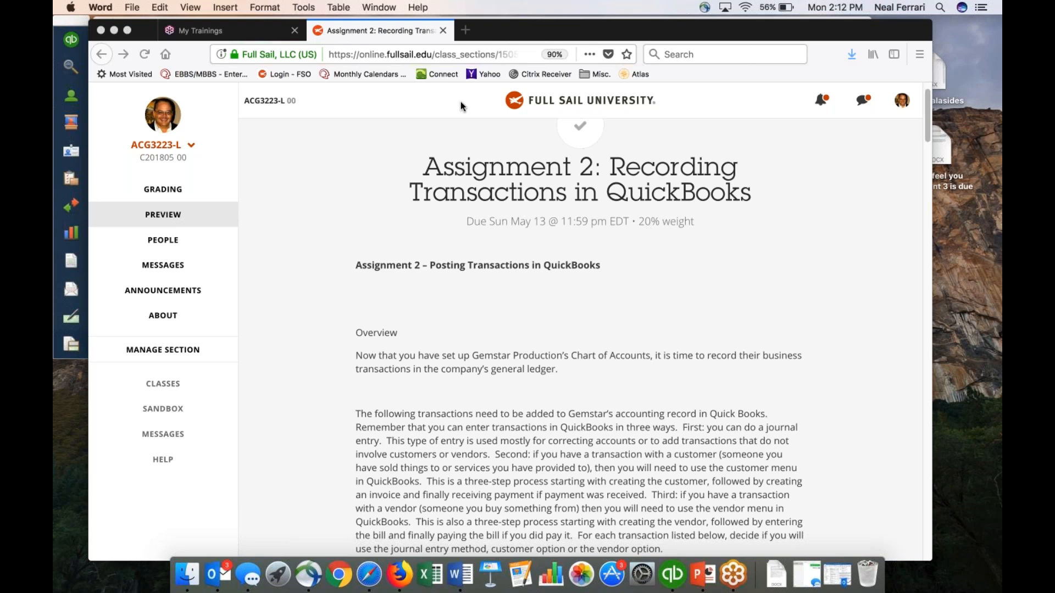
Put the assignment page away, switch to QuickBooks Online in Safari and close the Pay Bills form.
{"action": "left_click", "coordinate": [112, 30]}
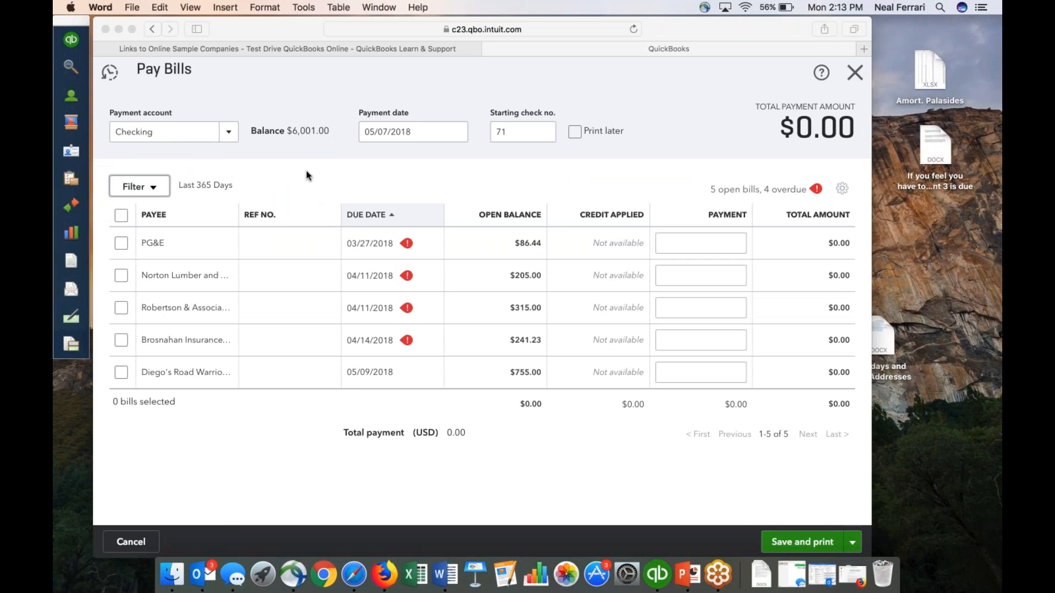
{"action": "left_click", "coordinate": [928, 20]}
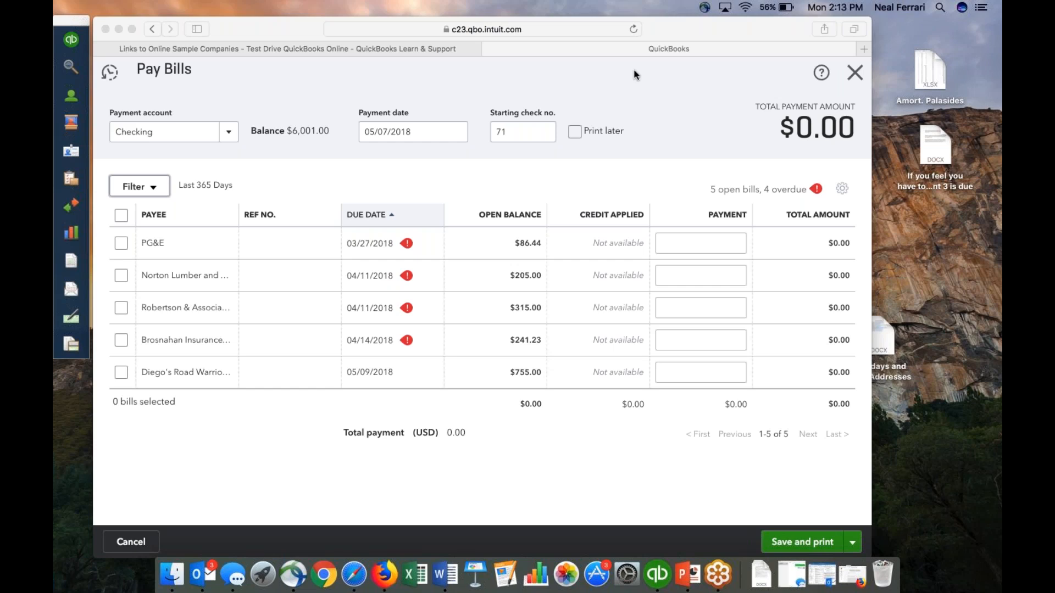
{"action": "left_click", "coordinate": [853, 71]}
{"action": "left_click", "coordinate": [854, 72]}
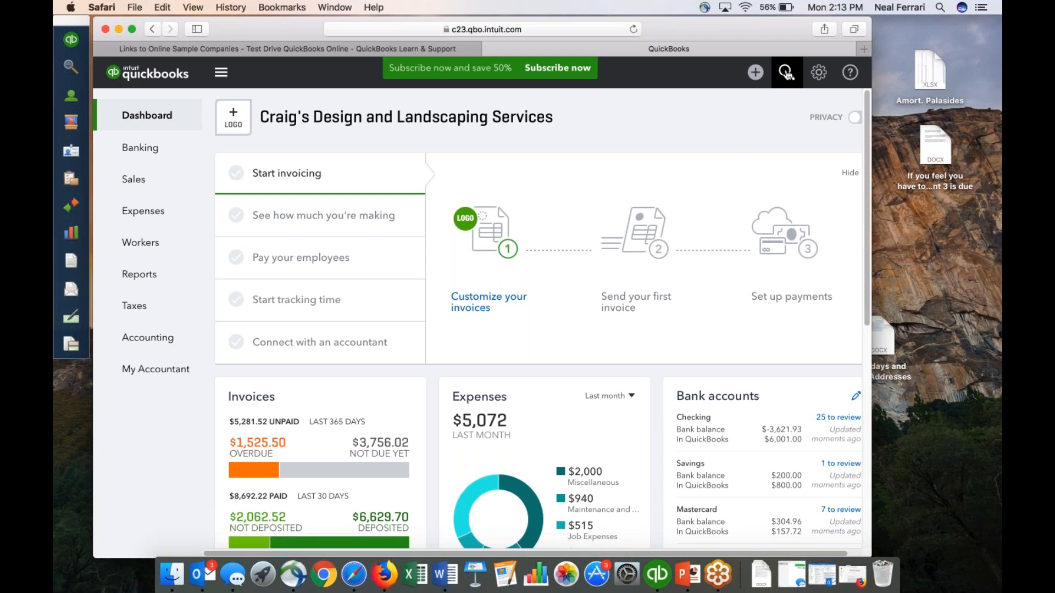
View the company settings options and the record types that can be created, and start a new journal entry.
{"action": "left_click", "coordinate": [819, 73]}
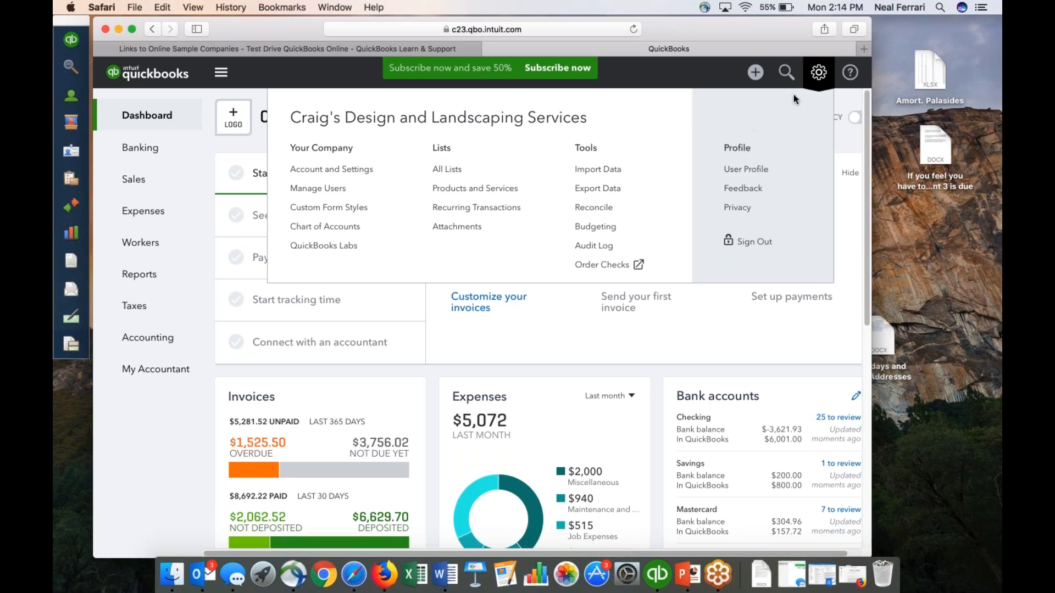
{"action": "left_click", "coordinate": [757, 74]}
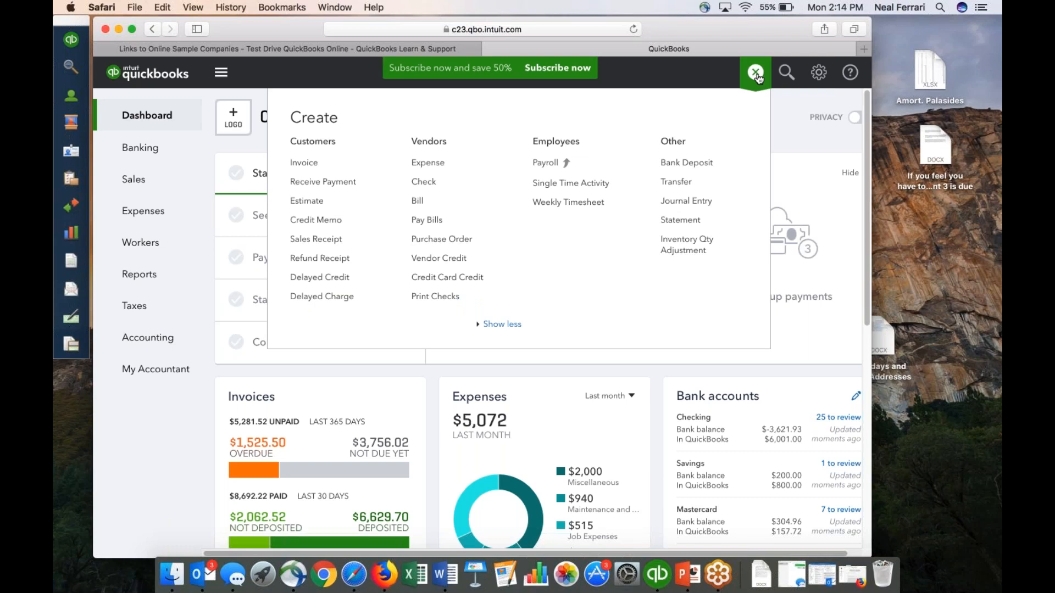
{"action": "left_click", "coordinate": [695, 205]}
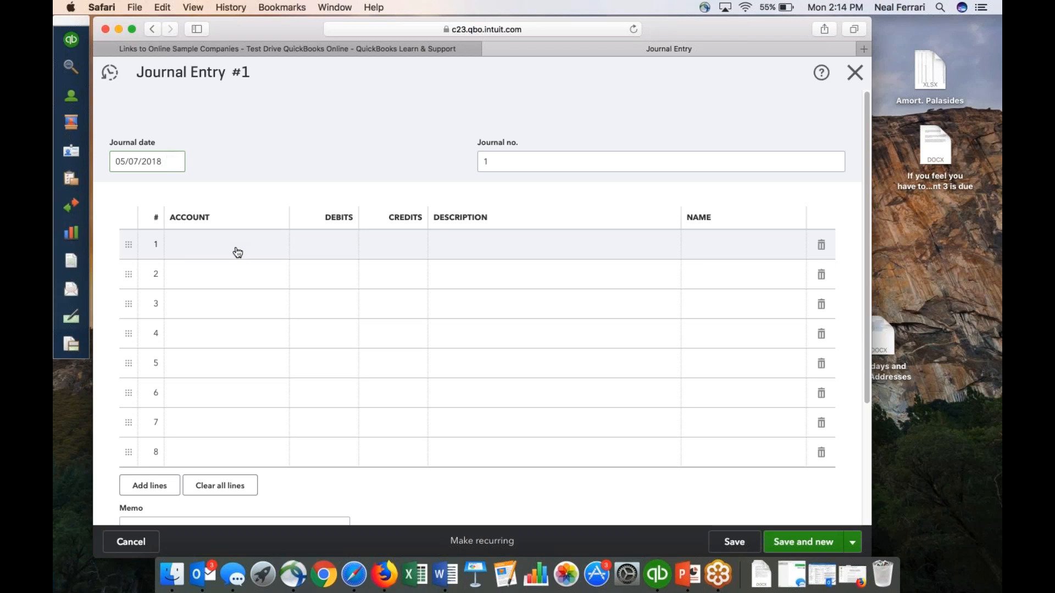
Create a Cash account of type Bank with detail type Checking for line 1 of the journal entry.
{"action": "left_click", "coordinate": [237, 252]}
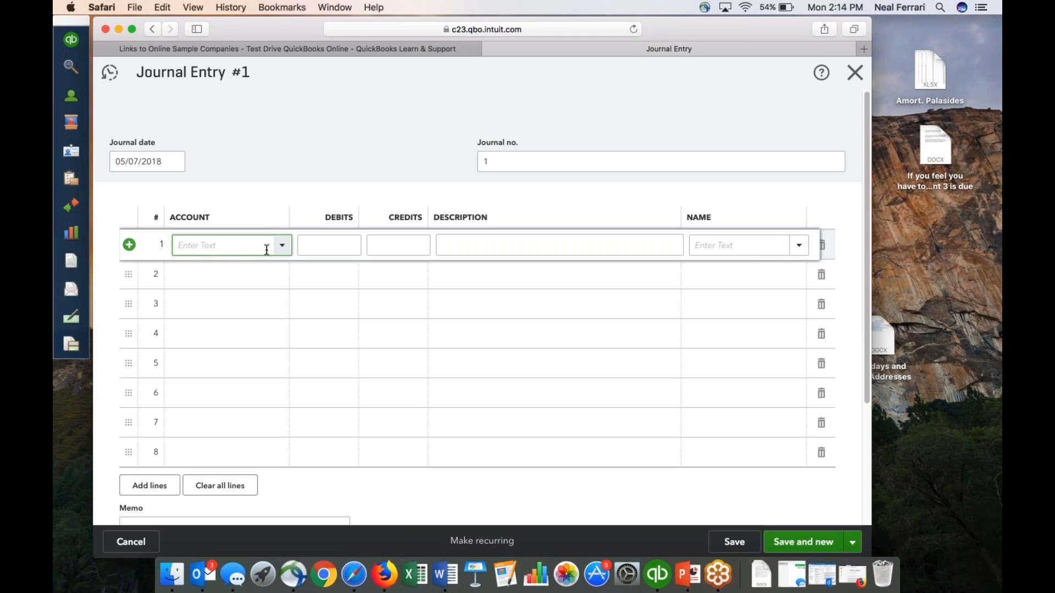
{"action": "type", "text": "Ca"}
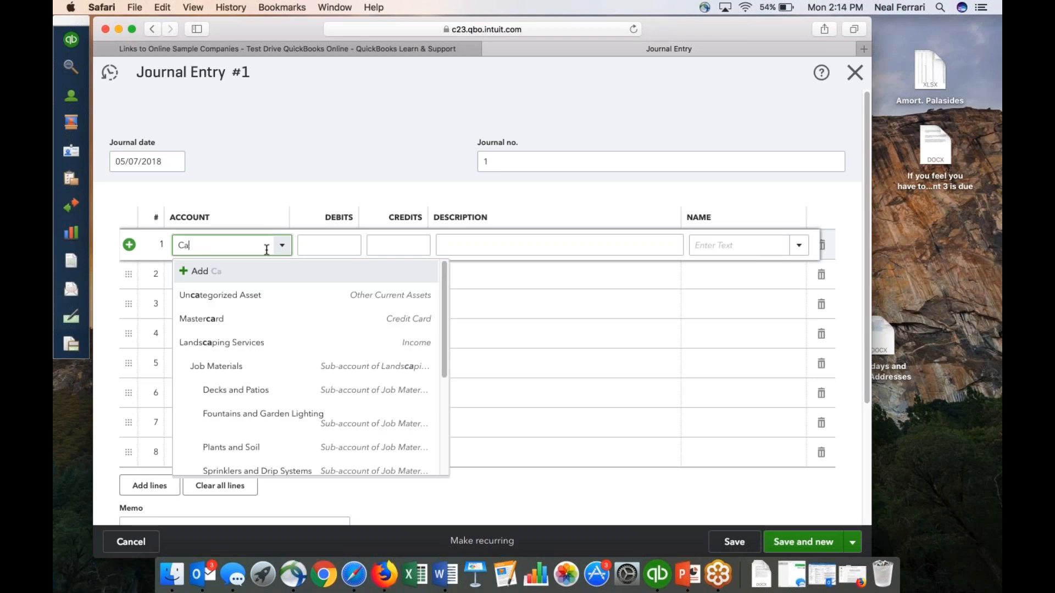
{"action": "type", "text": "sh"}
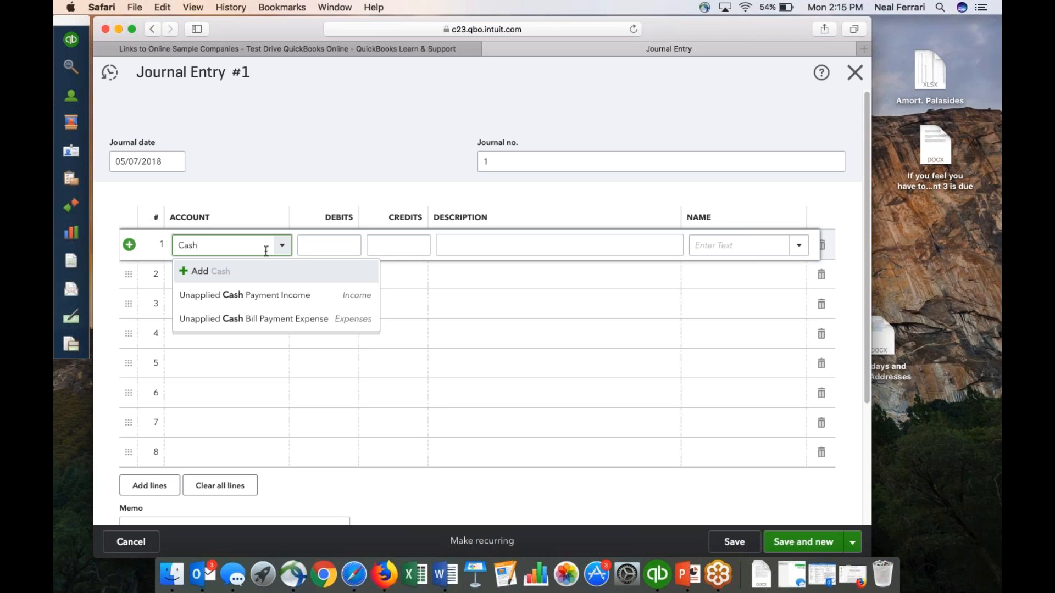
{"action": "left_click", "coordinate": [203, 273]}
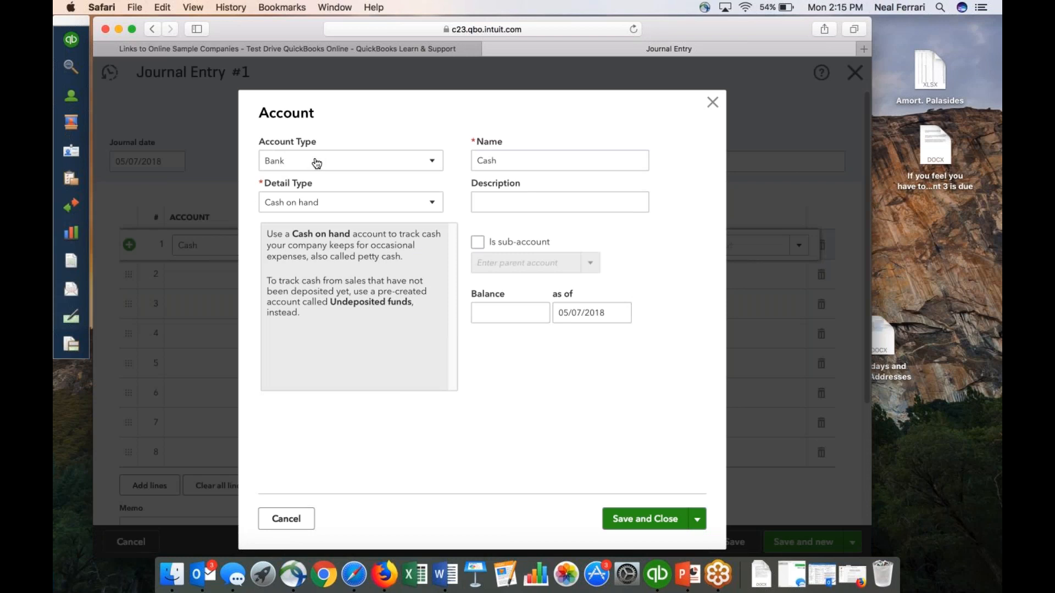
{"action": "left_click", "coordinate": [522, 162]}
{"action": "left_click", "coordinate": [432, 203]}
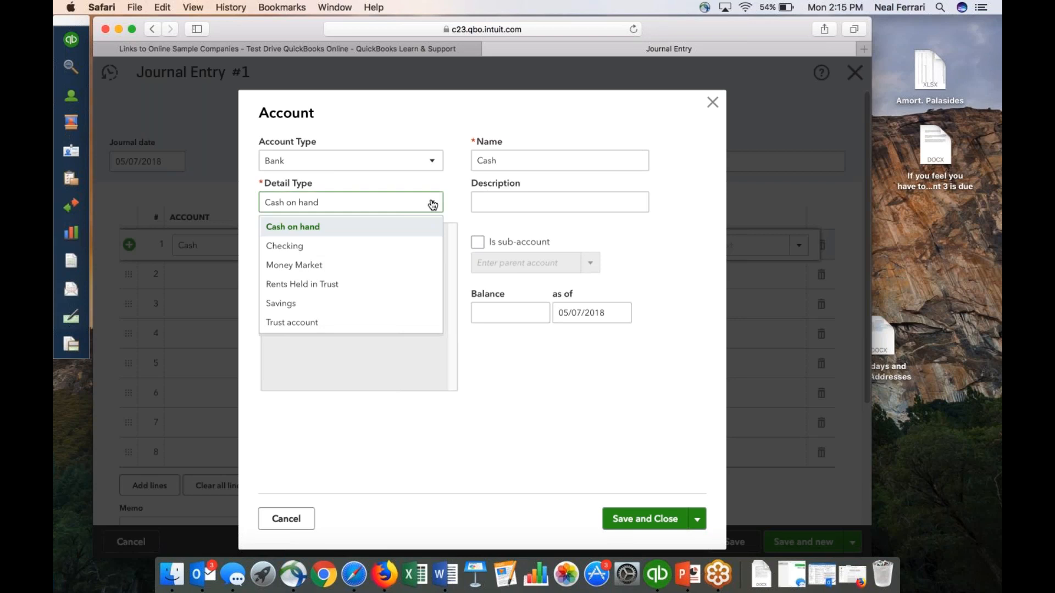
{"action": "left_click", "coordinate": [405, 251]}
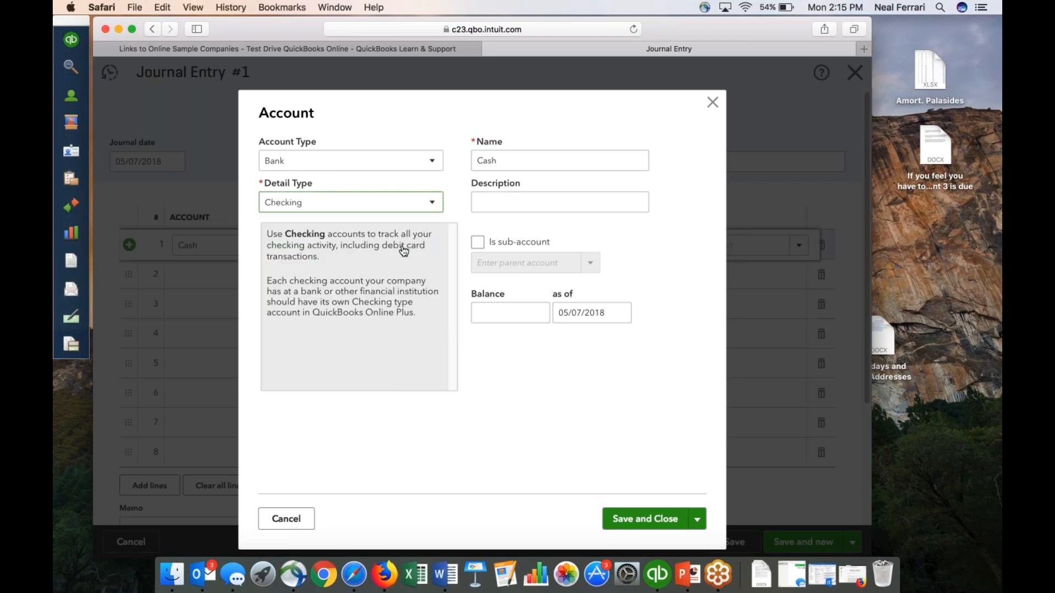
{"action": "left_click", "coordinate": [640, 520]}
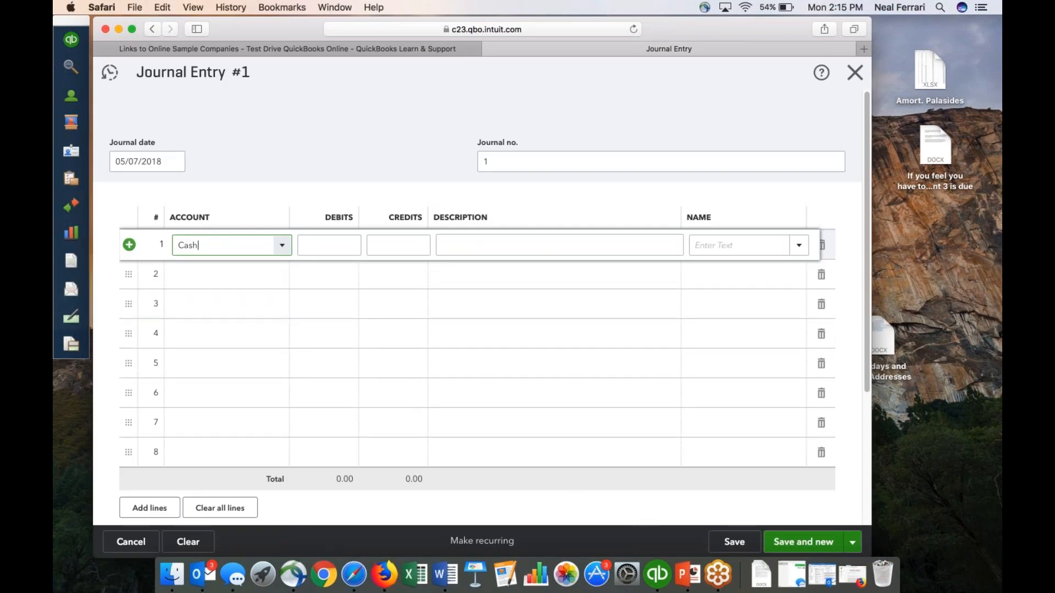
Enter a debit of 20,000 on the Cash line with the description "Issue stock to President of company".
{"action": "left_click", "coordinate": [329, 243]}
{"action": "type", "text": "2"}
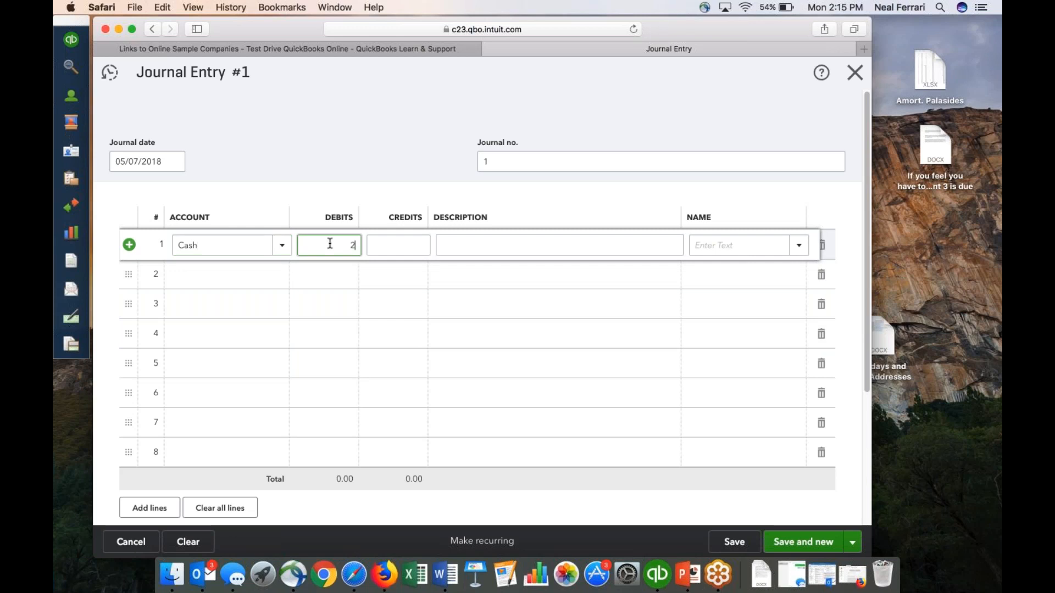
{"action": "type", "text": "0000"}
{"action": "left_click", "coordinate": [454, 240]}
{"action": "type", "text": "I"}
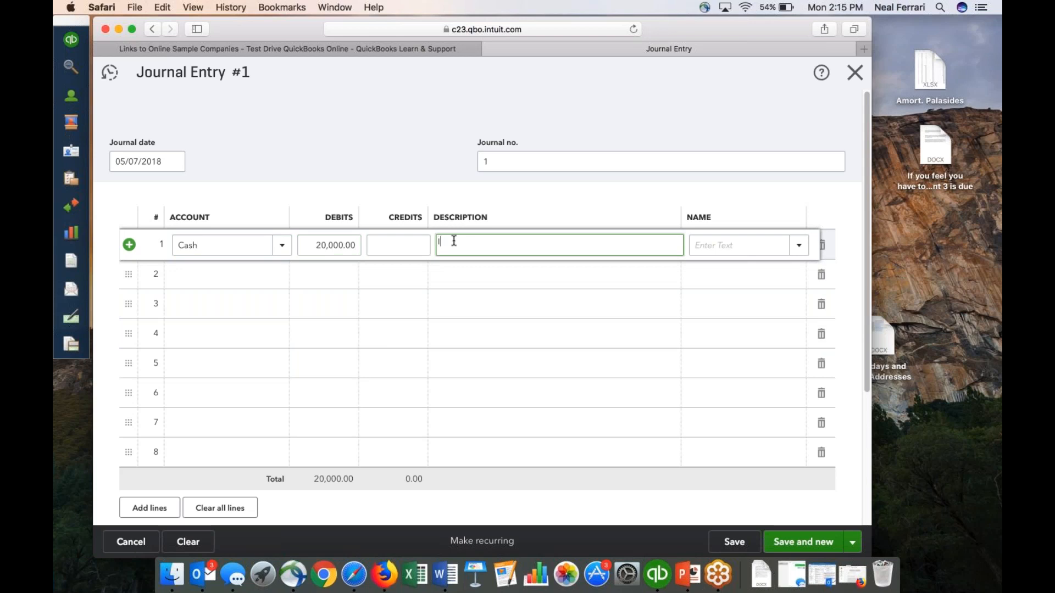
{"action": "type", "text": "ssue stock to President of company"}
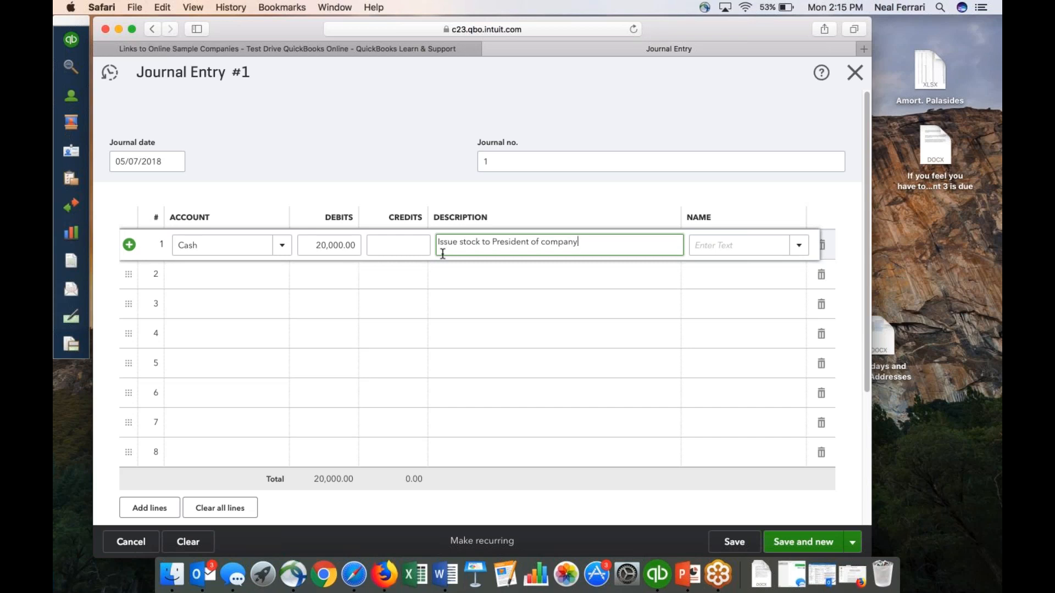
Create a Common Stock account of type Equity with detail type Common Stock for line 2 of the journal entry.
{"action": "left_click", "coordinate": [236, 277]}
{"action": "type", "text": "Common Stock"}
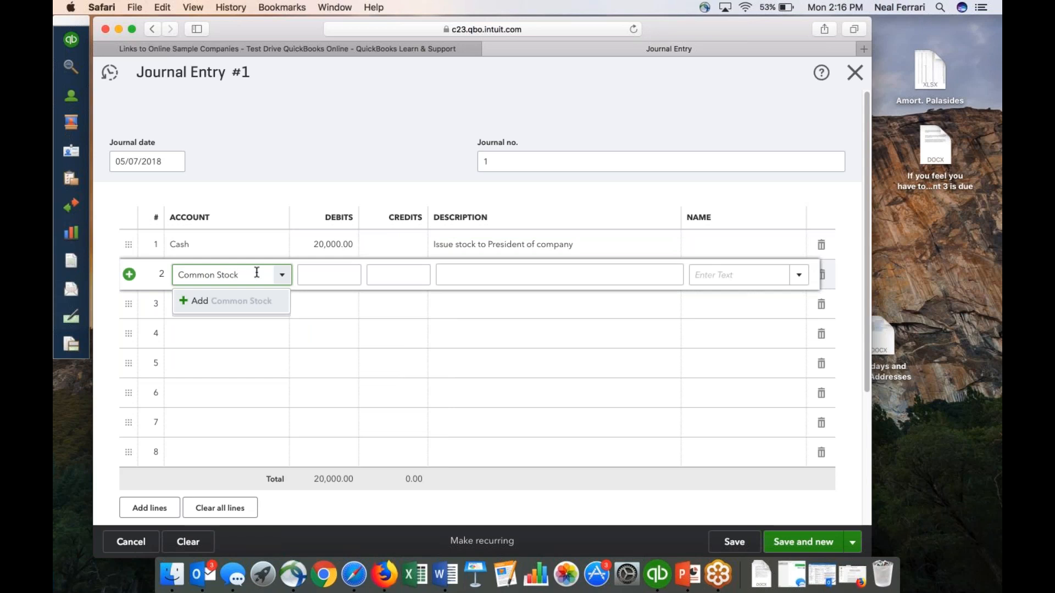
{"action": "left_click", "coordinate": [225, 307]}
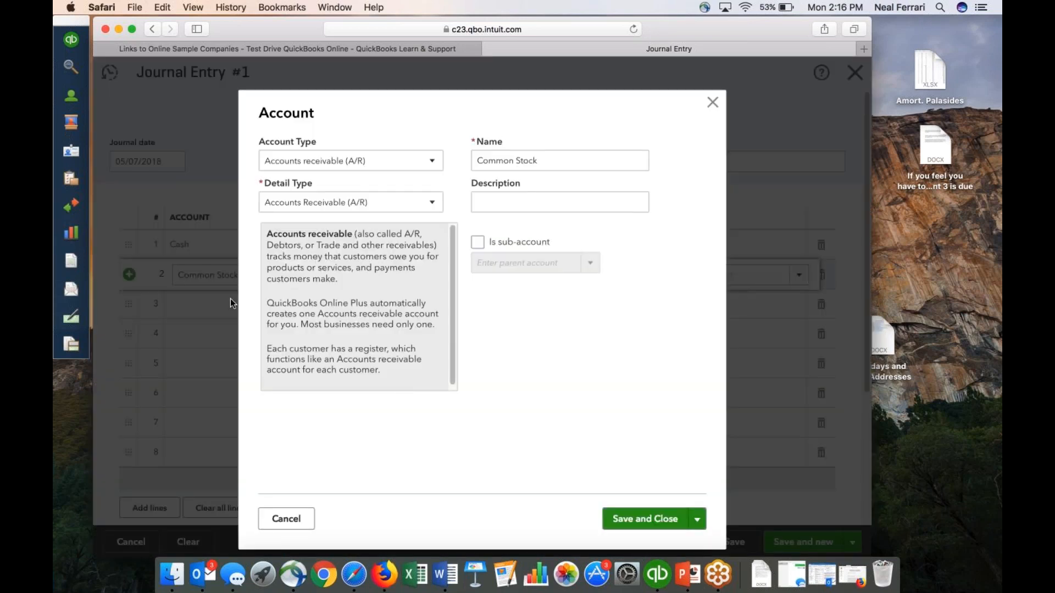
{"action": "left_click", "coordinate": [434, 164]}
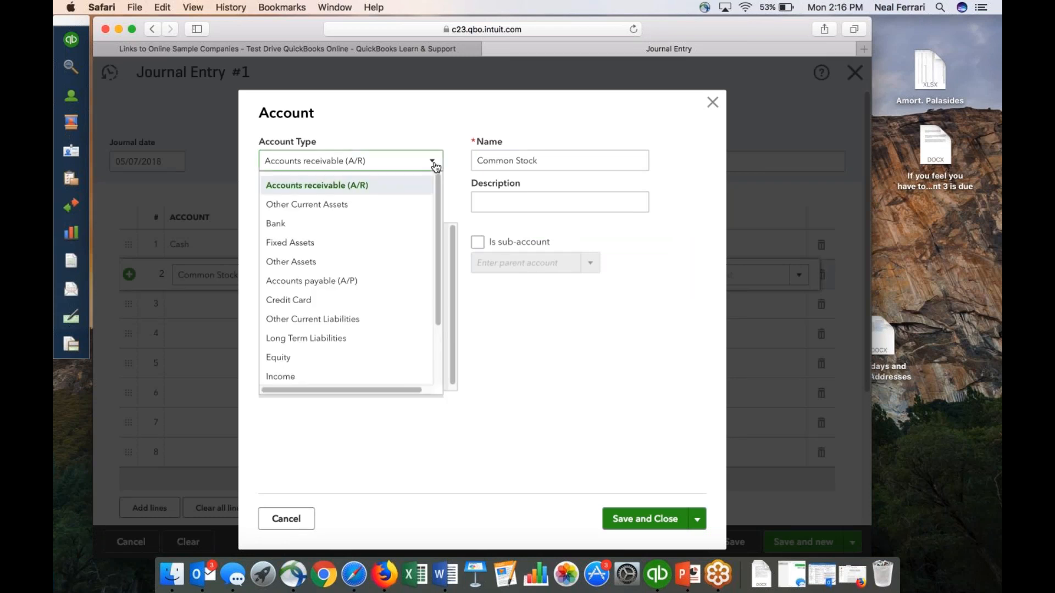
{"action": "left_click", "coordinate": [372, 358]}
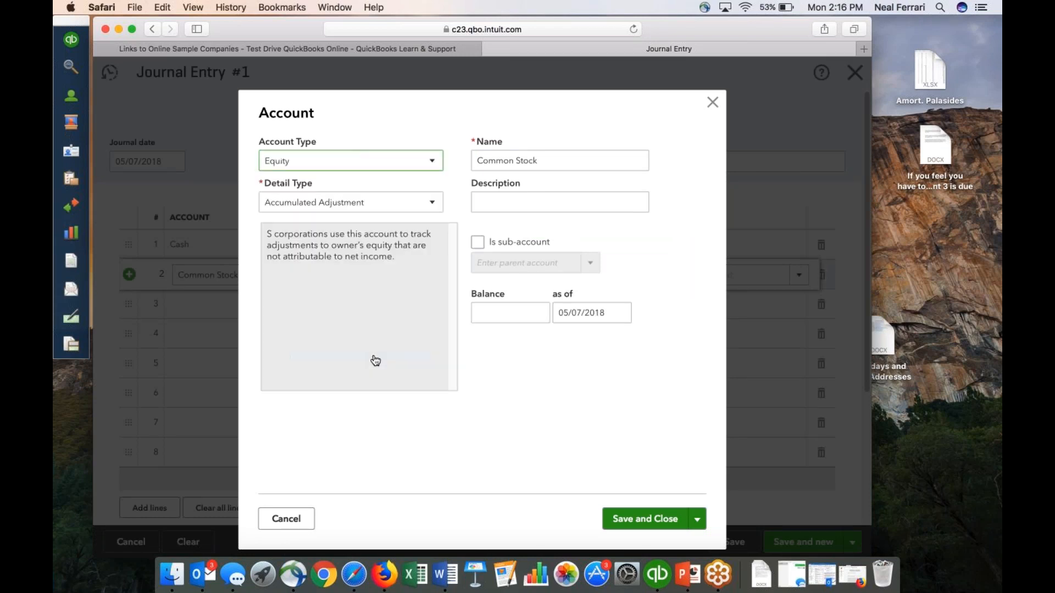
{"action": "left_click", "coordinate": [434, 204]}
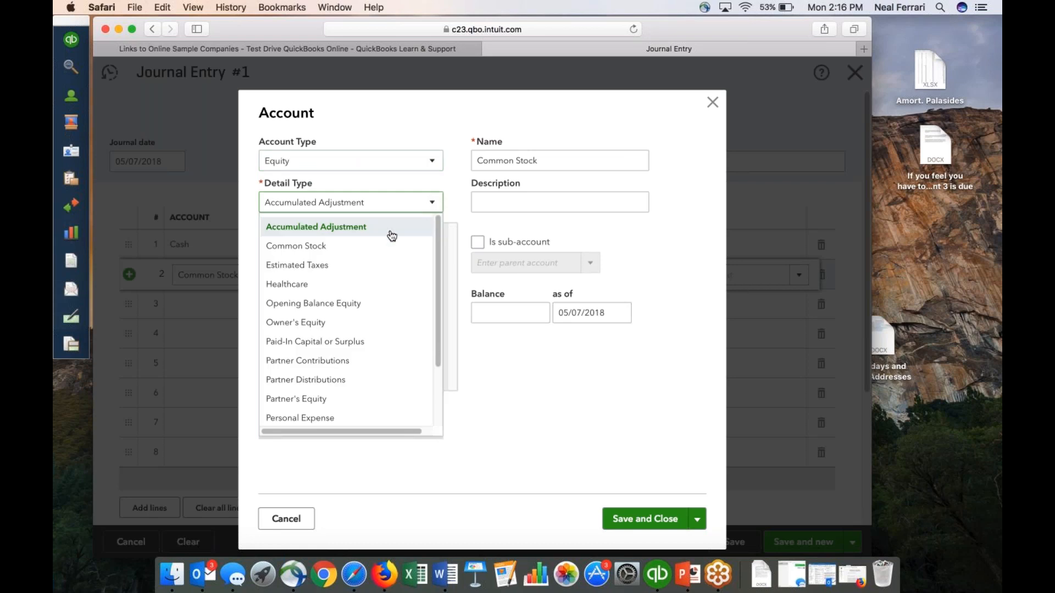
{"action": "left_click", "coordinate": [367, 247]}
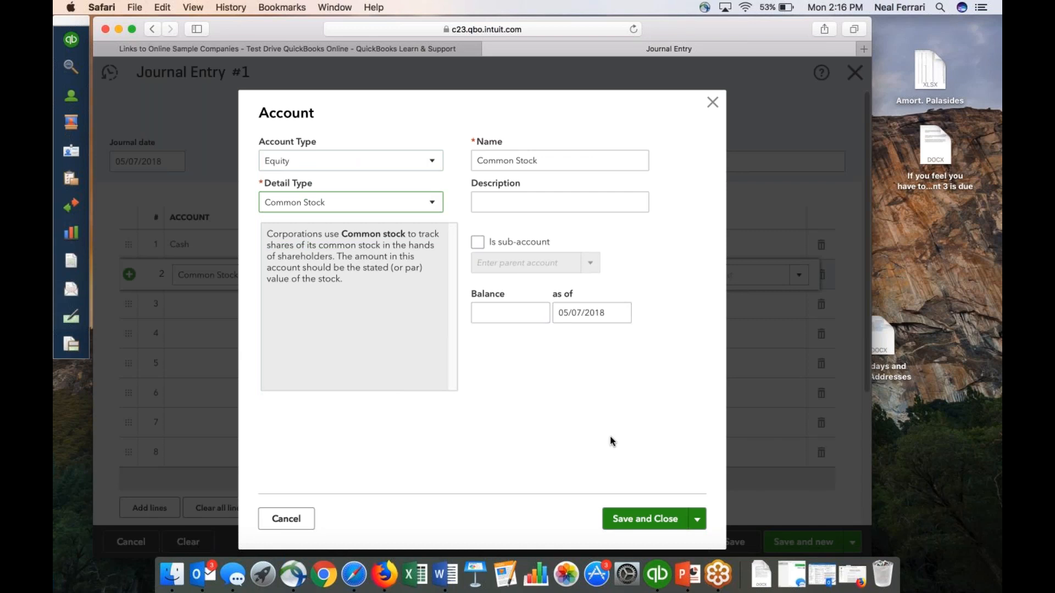
{"action": "left_click", "coordinate": [644, 519]}
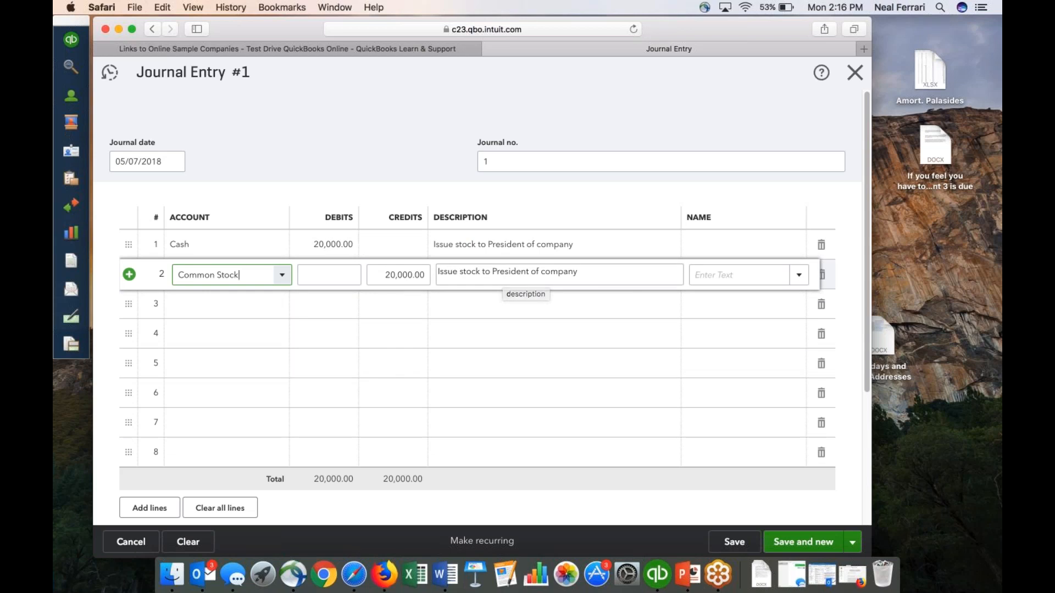
Save the stock issuance journal entry and close its form.
{"action": "left_click", "coordinate": [745, 544]}
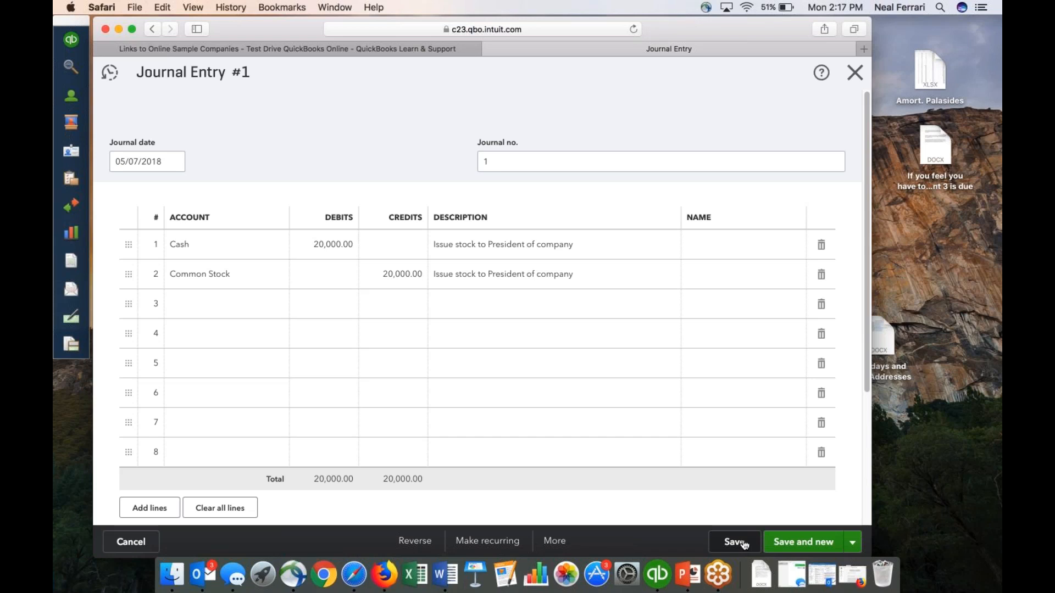
{"action": "left_click", "coordinate": [744, 542]}
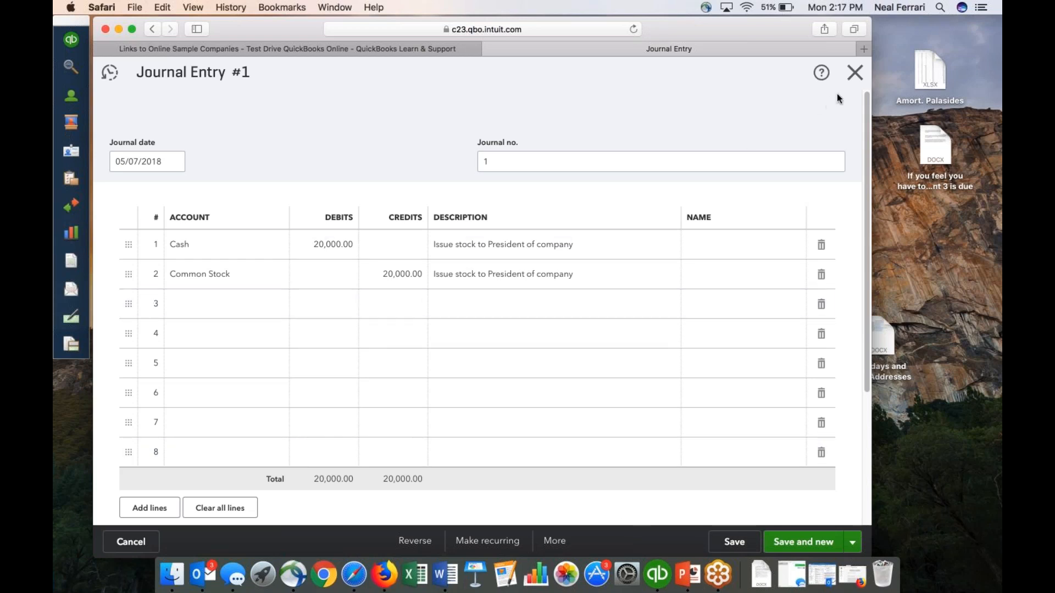
{"action": "left_click", "coordinate": [854, 72]}
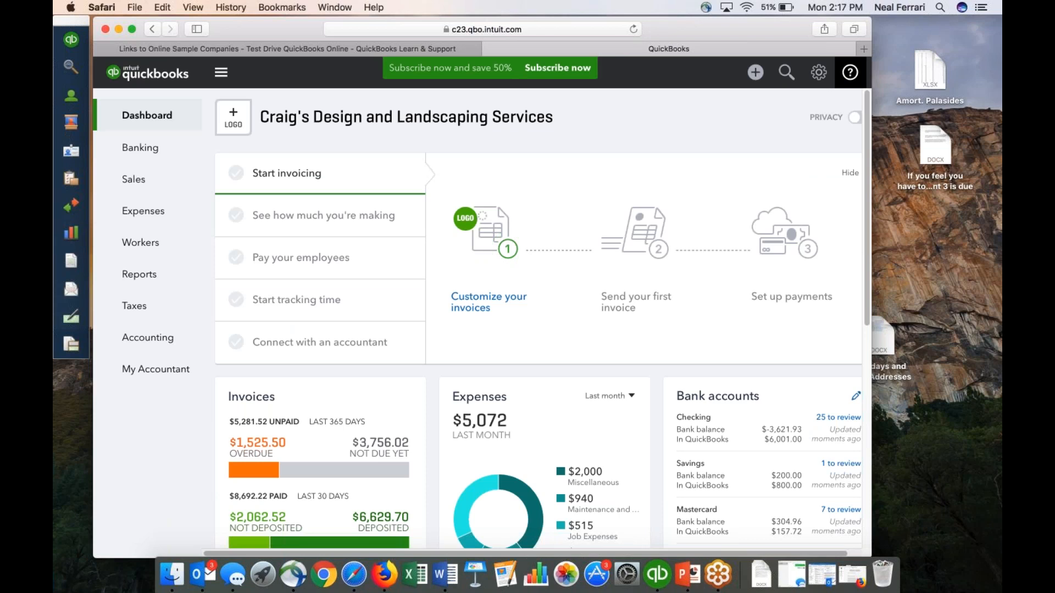
Start a new bill and add Office Max as a new vendor for it.
{"action": "left_click", "coordinate": [756, 74]}
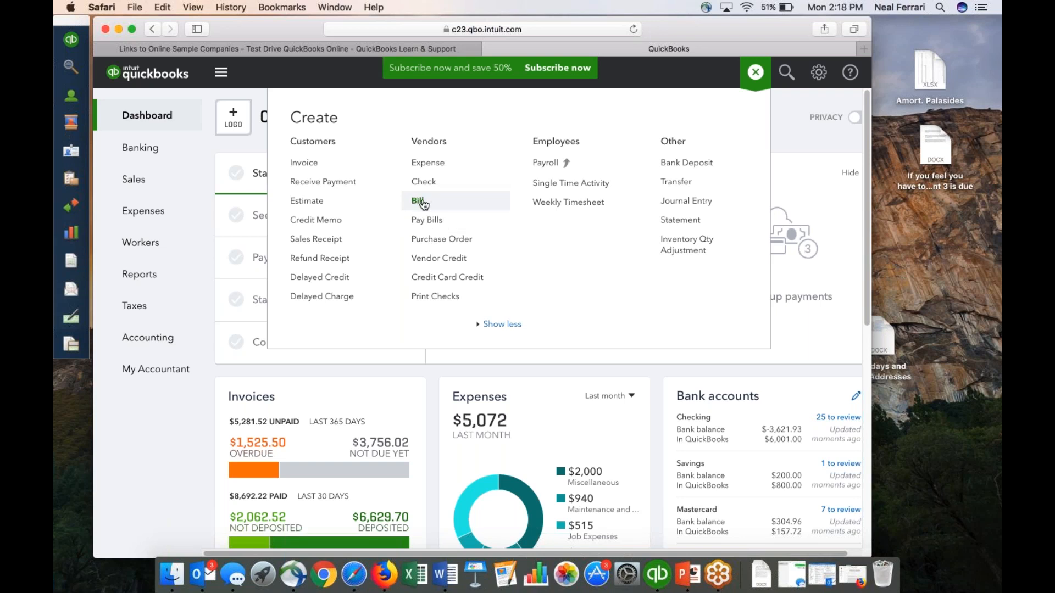
{"action": "left_click", "coordinate": [422, 202]}
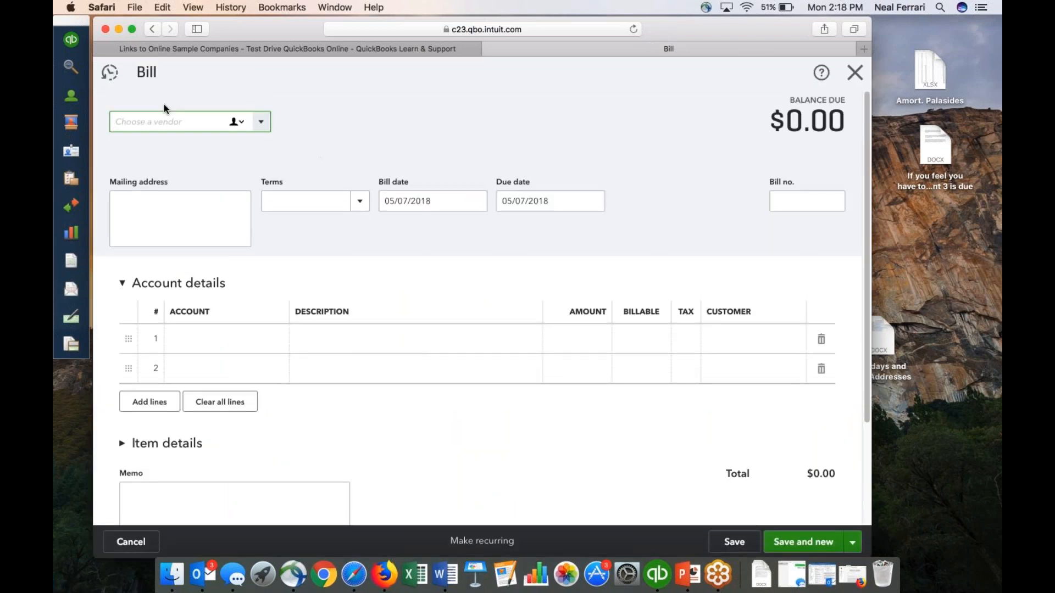
{"action": "left_click", "coordinate": [240, 121]}
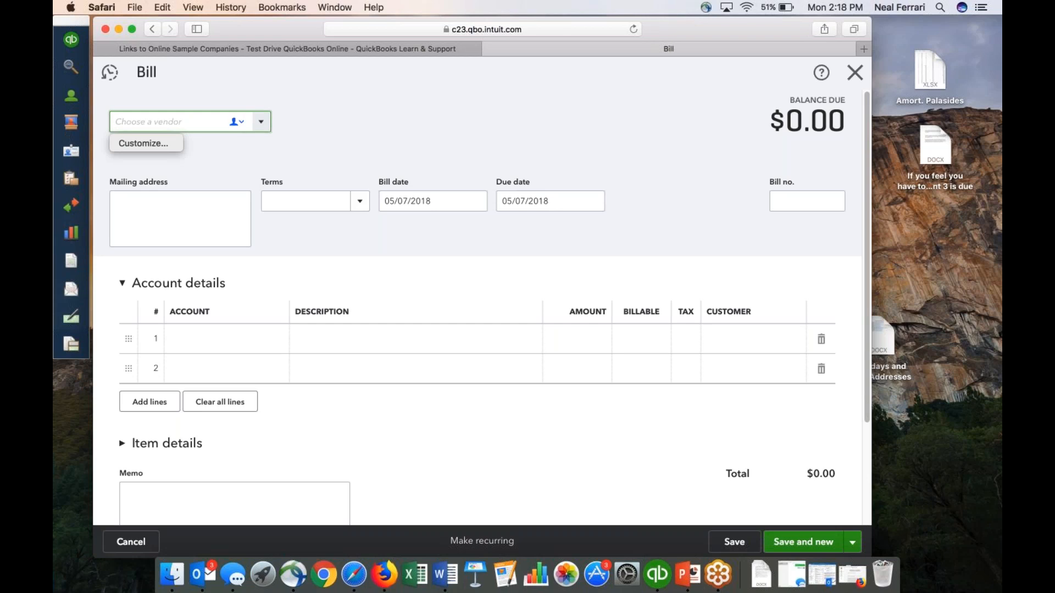
{"action": "left_click", "coordinate": [261, 121]}
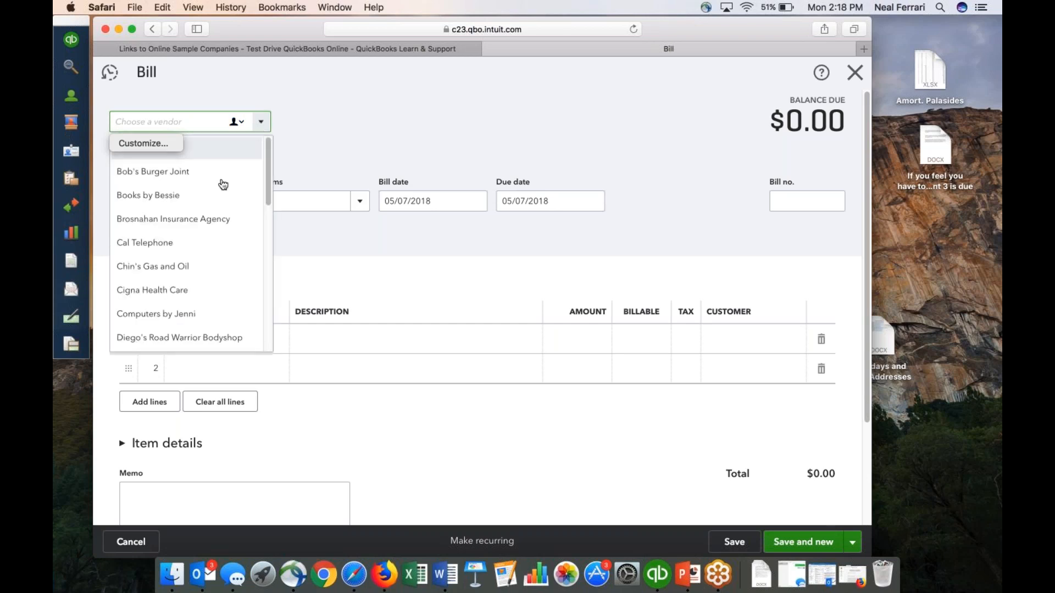
{"action": "left_click", "coordinate": [261, 122]}
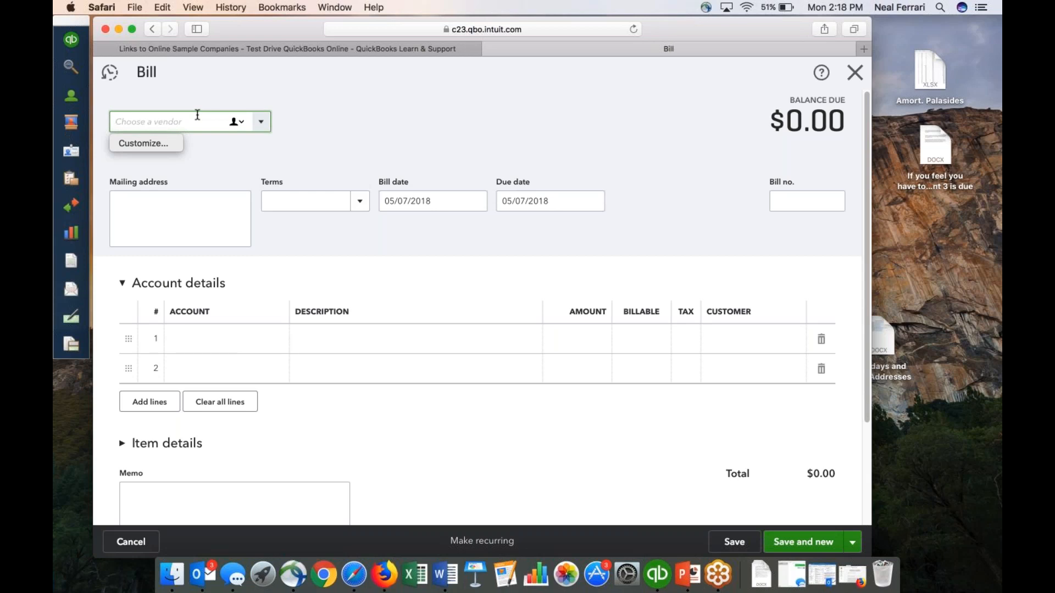
{"action": "type", "text": "Office"}
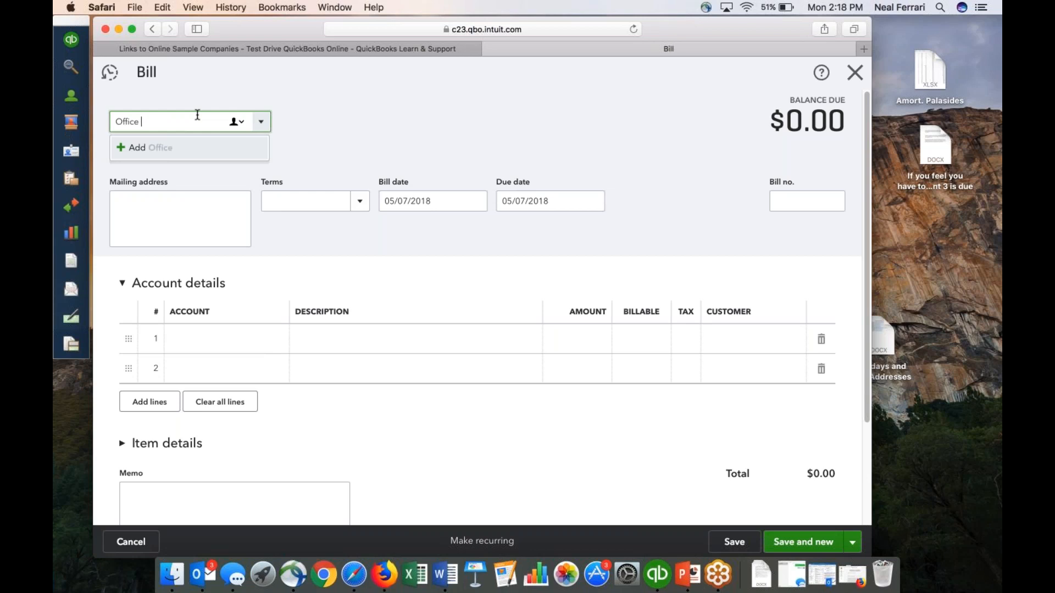
{"action": "type", "text": " Max"}
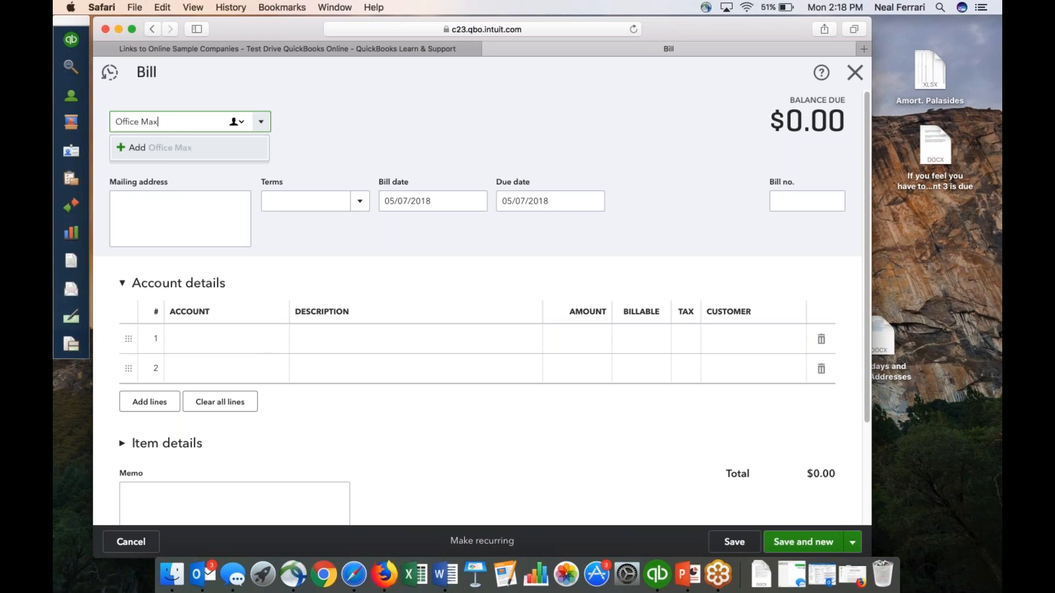
{"action": "left_click", "coordinate": [142, 148]}
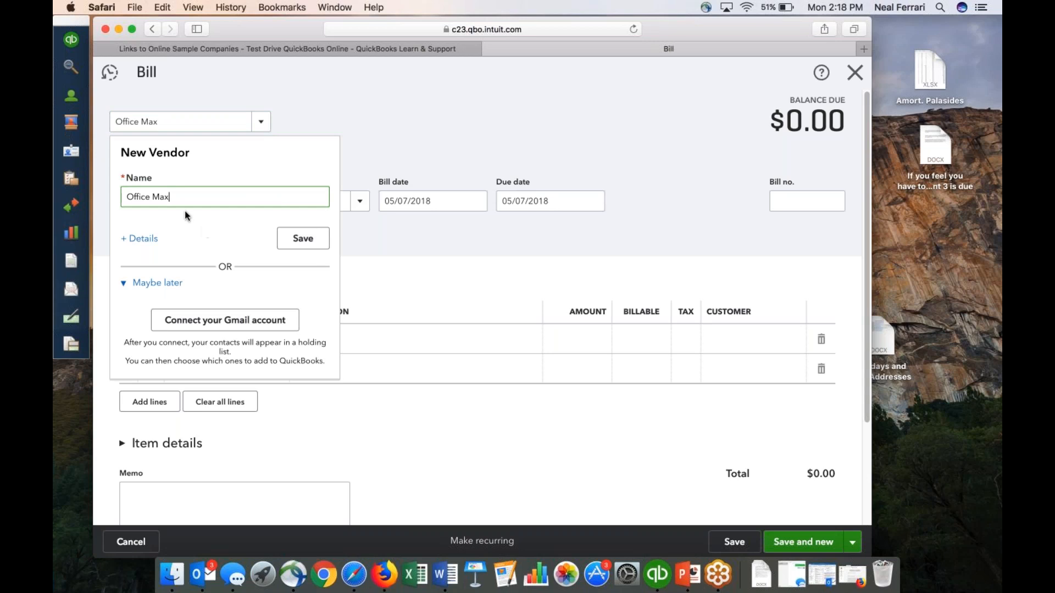
{"action": "left_click", "coordinate": [304, 241]}
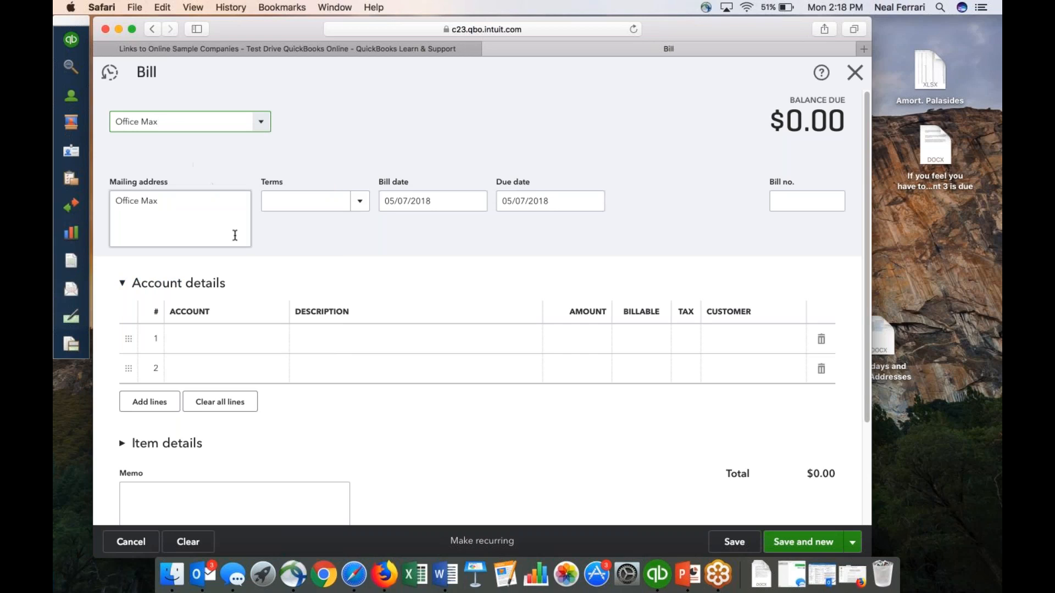
Look through the available payment terms and the accounts offered for line 1 of the bill.
{"action": "left_click", "coordinate": [361, 202]}
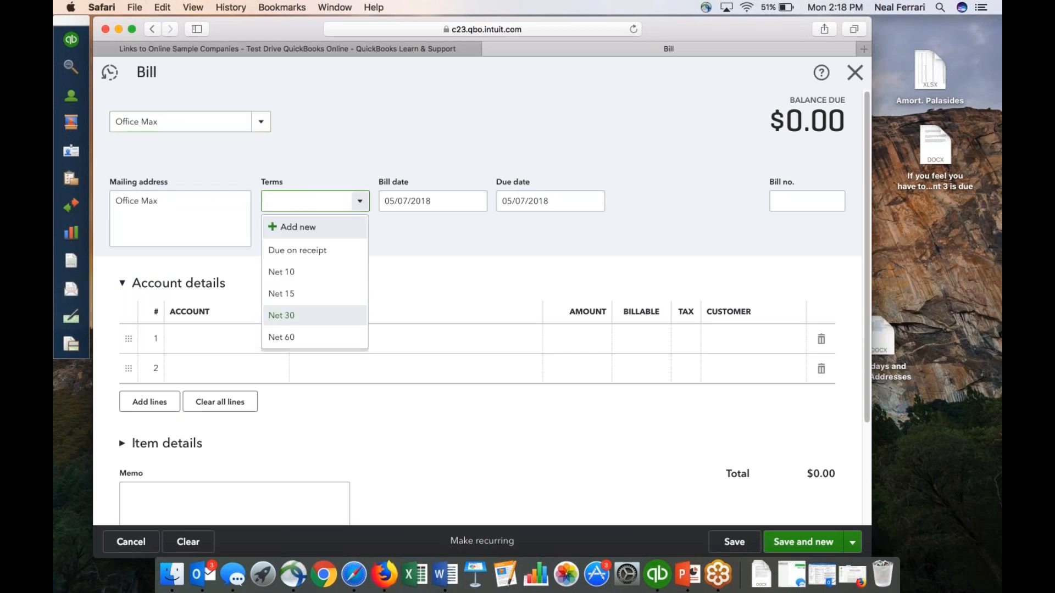
{"action": "left_click", "coordinate": [358, 202]}
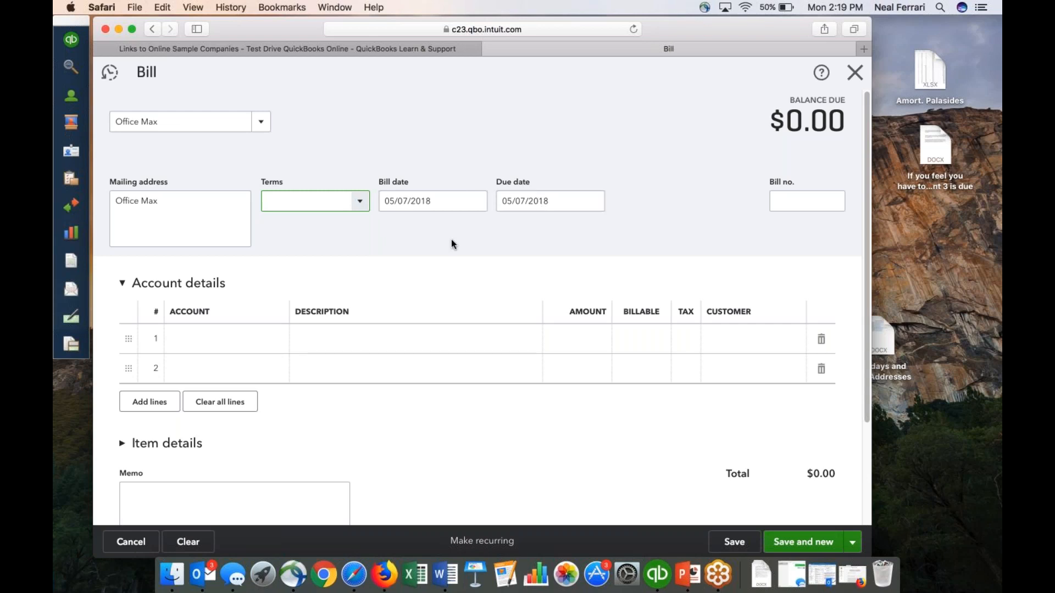
{"action": "left_click", "coordinate": [247, 351]}
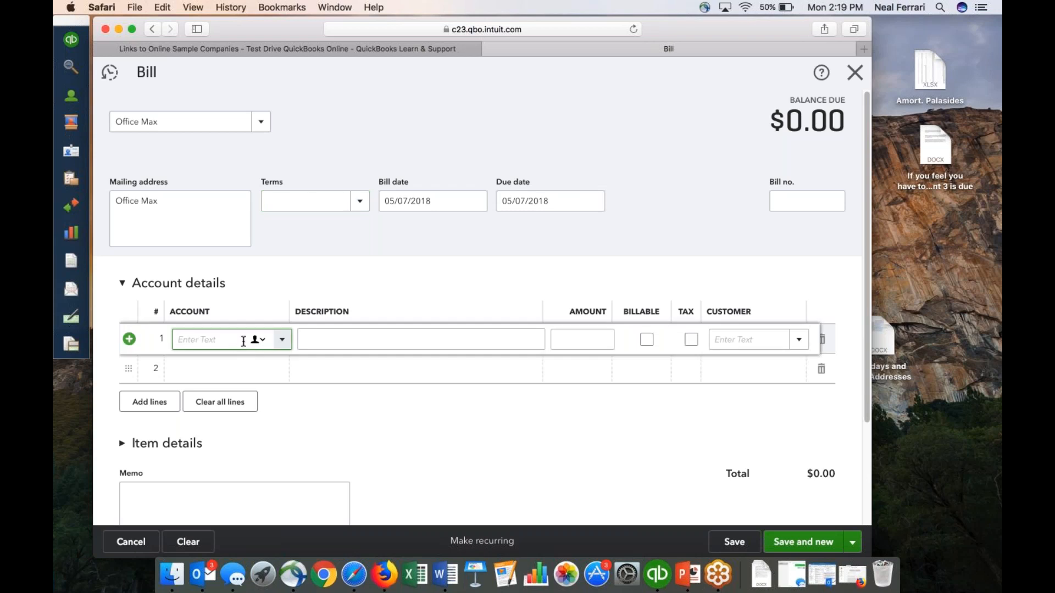
{"action": "left_click", "coordinate": [282, 340]}
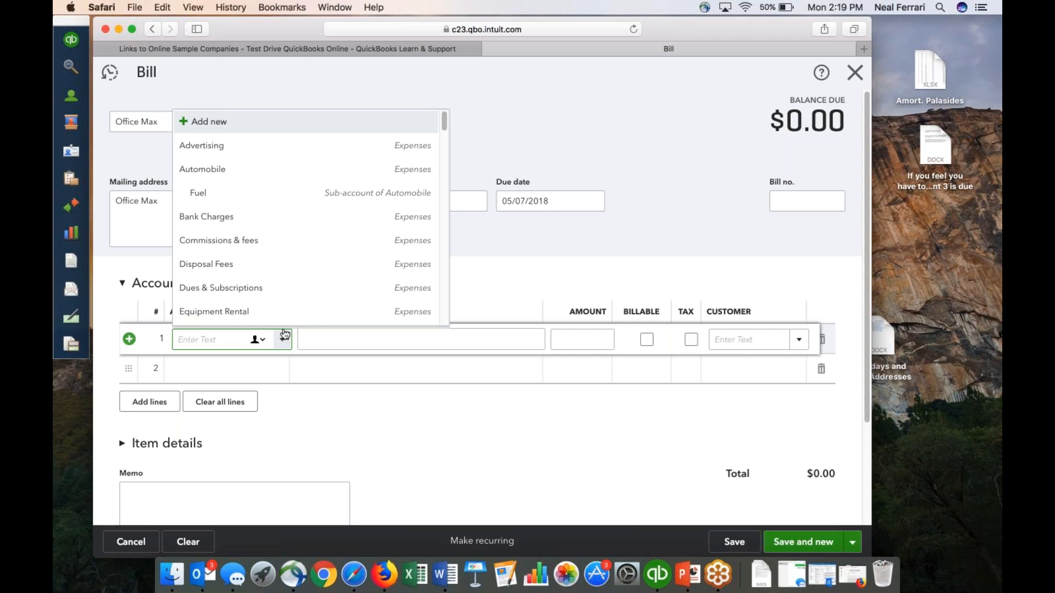
{"action": "scroll", "coordinate": [286, 267], "scroll_direction": "down", "scroll_amount": 10}
{"action": "scroll", "coordinate": [286, 269], "scroll_direction": "down", "scroll_amount": 3}
{"action": "scroll", "coordinate": [286, 268], "scroll_direction": "up", "scroll_amount": 6}
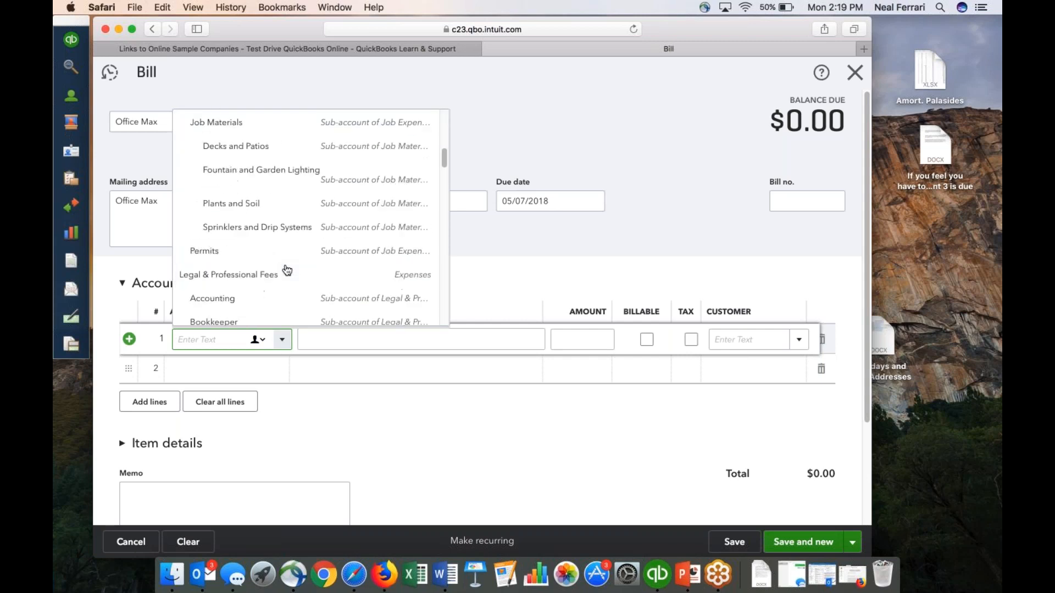
{"action": "left_click", "coordinate": [281, 339]}
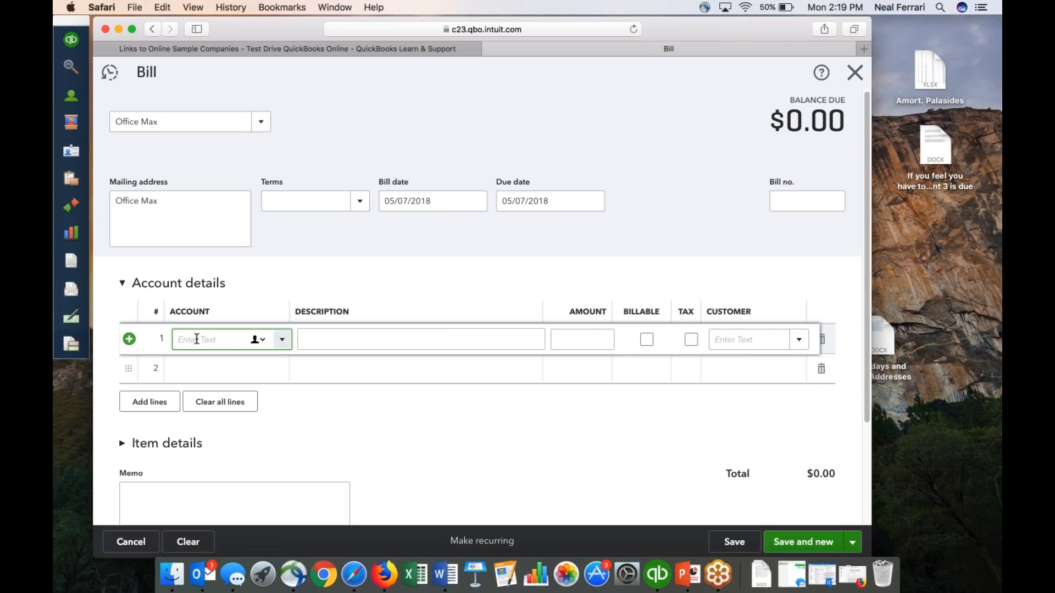
Create a Supplies Inventory account with both account type and detail type Other Current Assets for line 1 of the bill.
{"action": "type", "text": "Supp"}
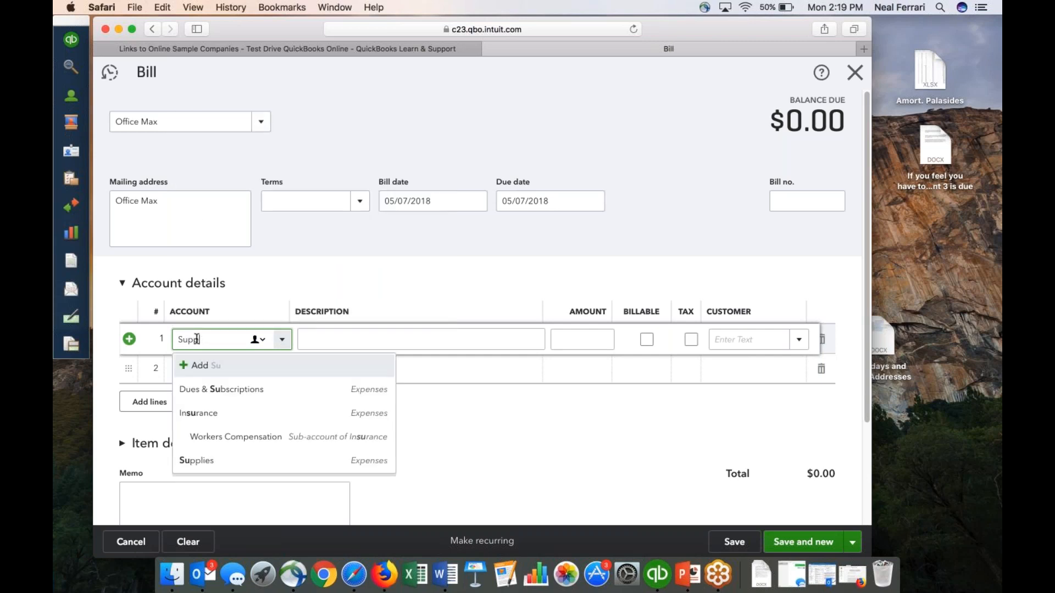
{"action": "type", "text": "lies Inventory"}
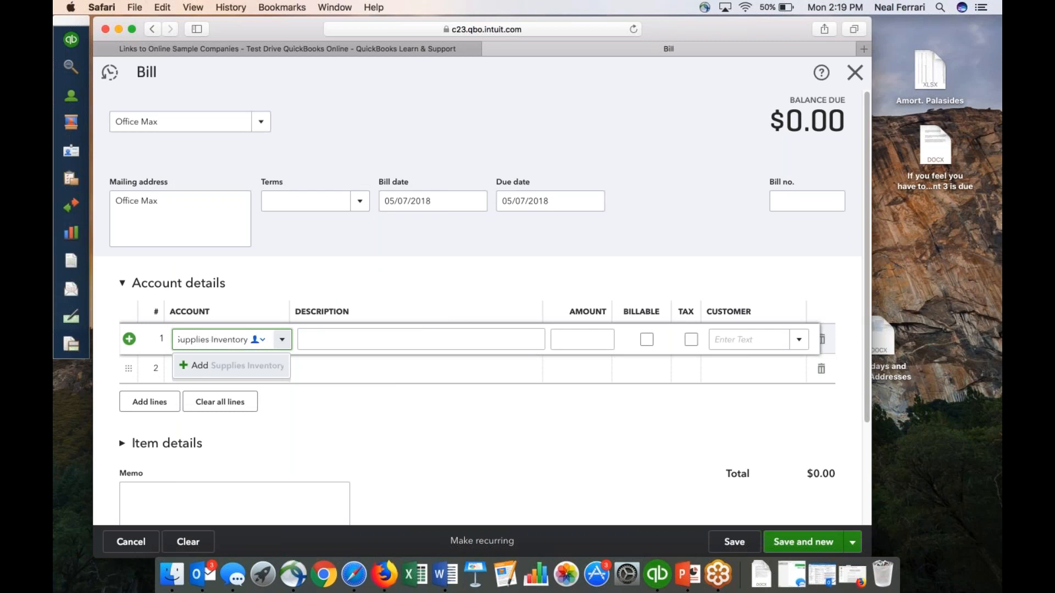
{"action": "key", "text": "Tab"}
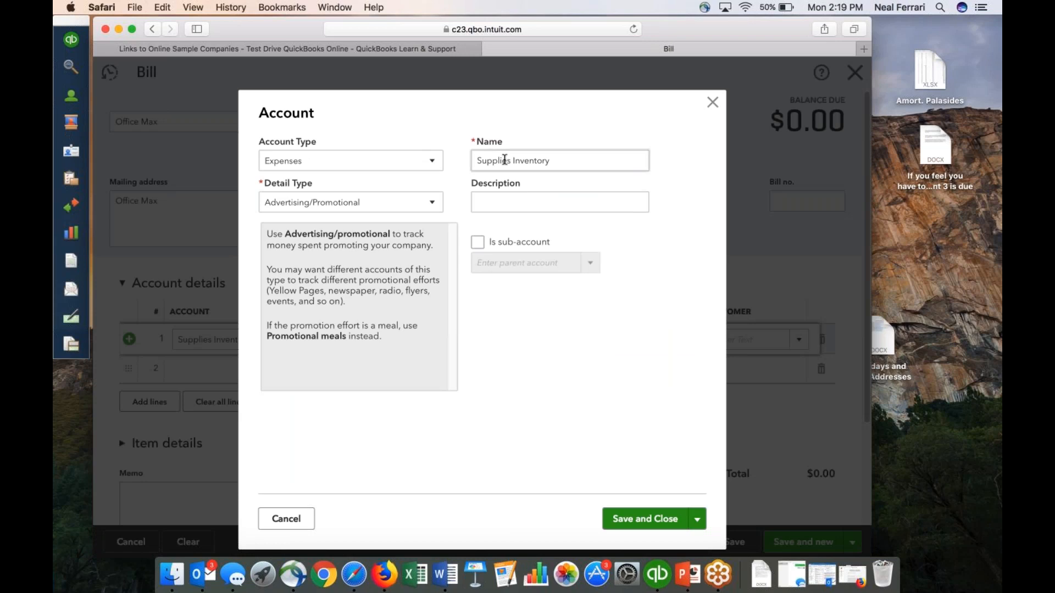
{"action": "left_click", "coordinate": [433, 162]}
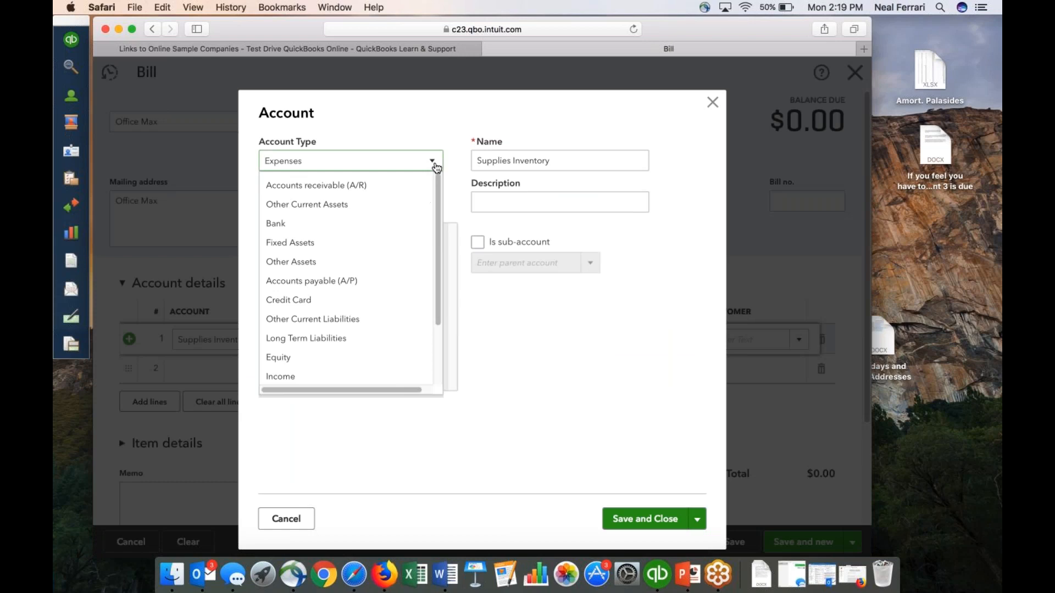
{"action": "scroll", "coordinate": [393, 207], "scroll_direction": "up", "scroll_amount": 3}
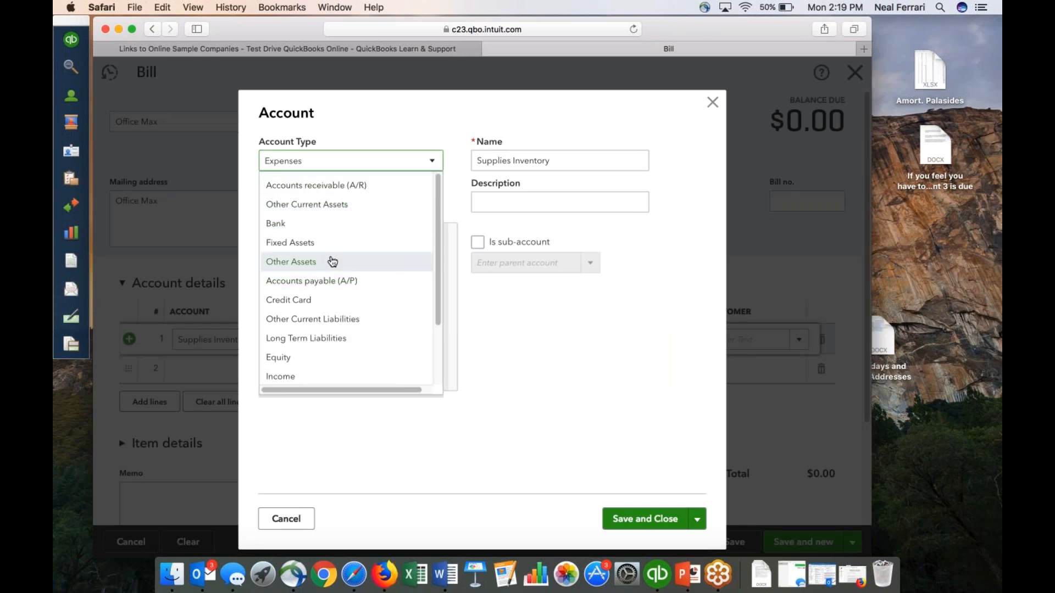
{"action": "left_click", "coordinate": [290, 205]}
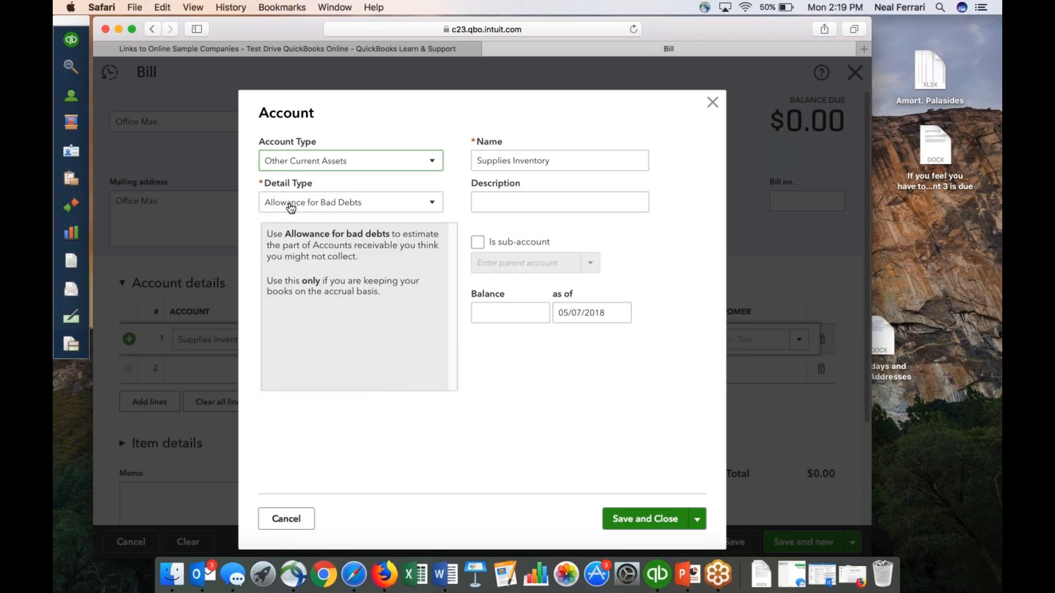
{"action": "left_click", "coordinate": [433, 204]}
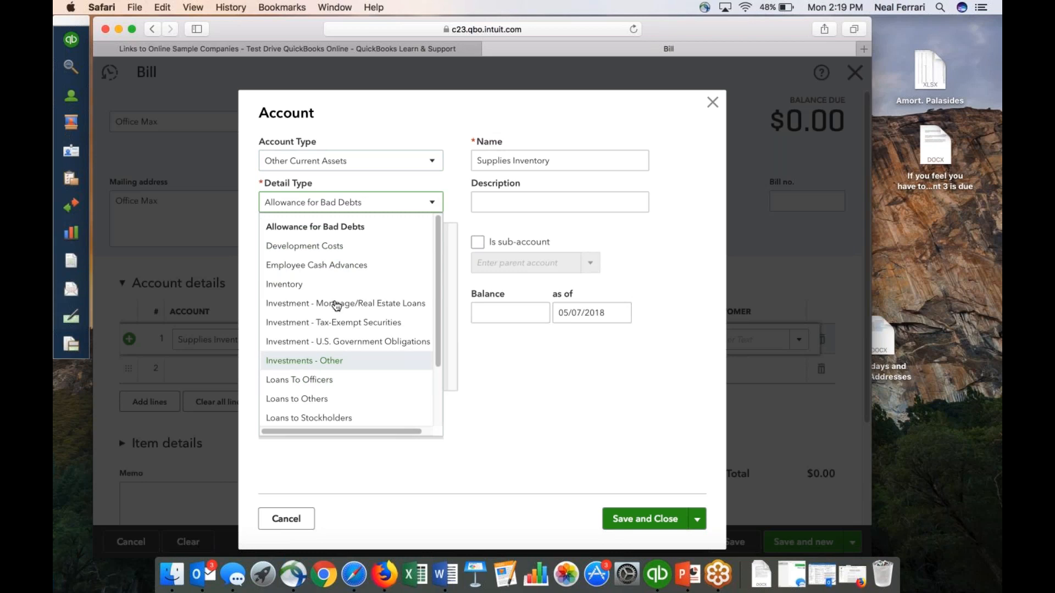
{"action": "scroll", "coordinate": [327, 285], "scroll_direction": "down", "scroll_amount": 3}
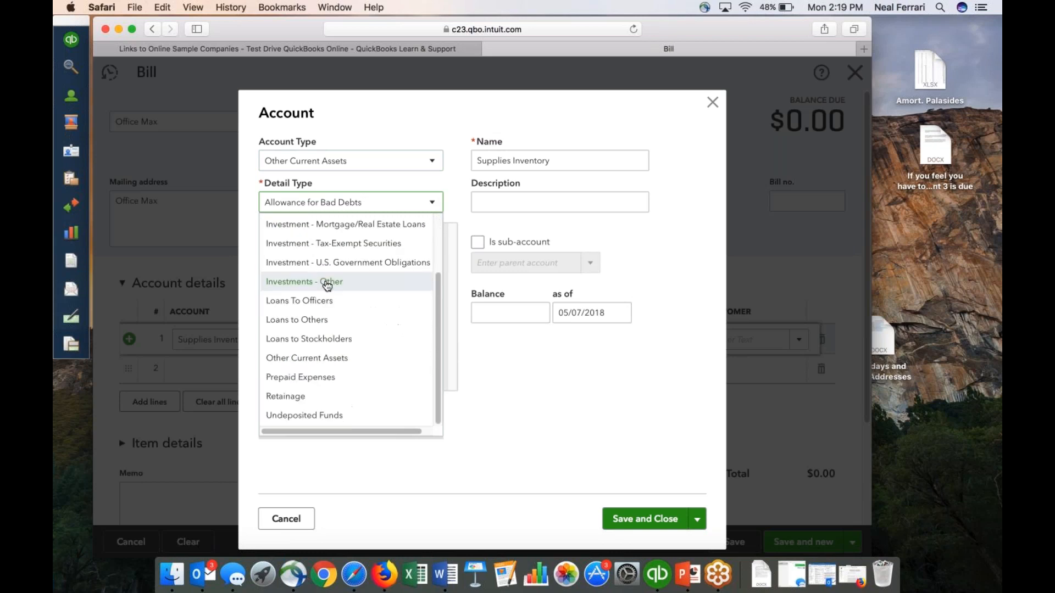
{"action": "left_click", "coordinate": [316, 363]}
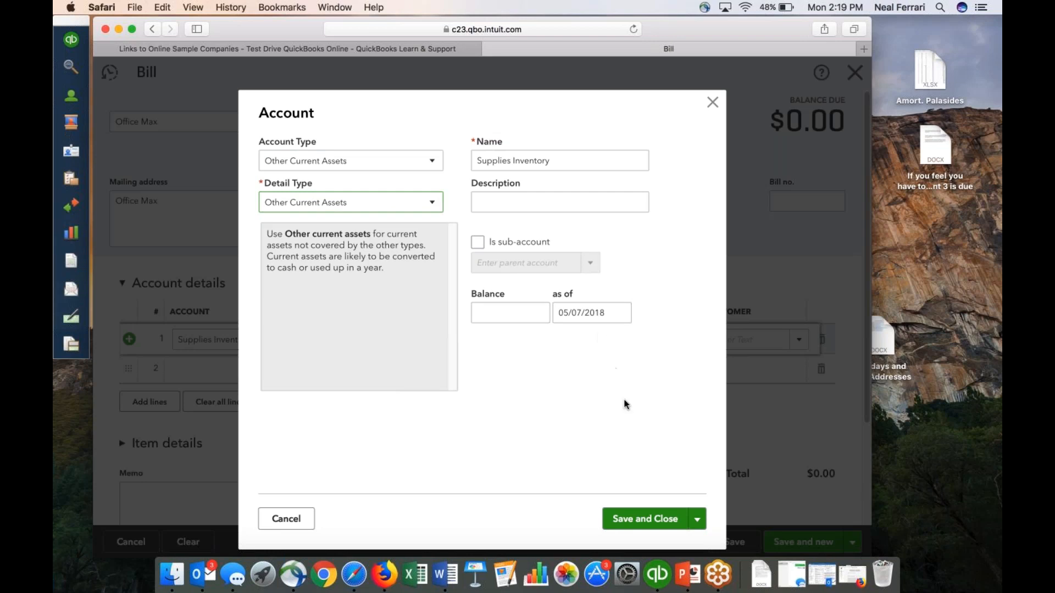
{"action": "left_click", "coordinate": [646, 518]}
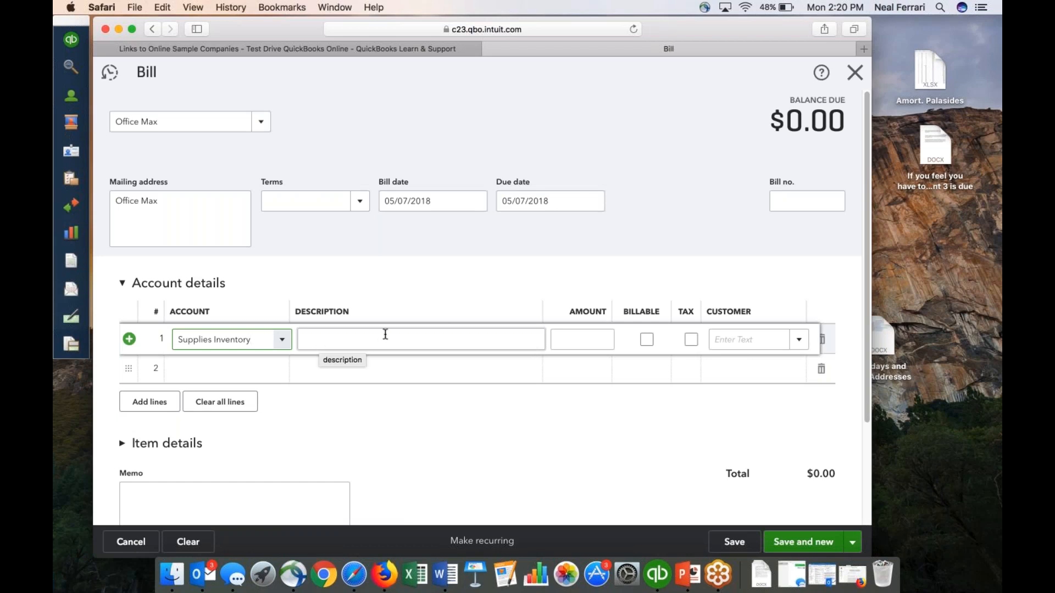
Set the amount of the Supplies Inventory line to 350, then save the bill, decline the online bill payment offer and close the form.
{"action": "left_click", "coordinate": [563, 339]}
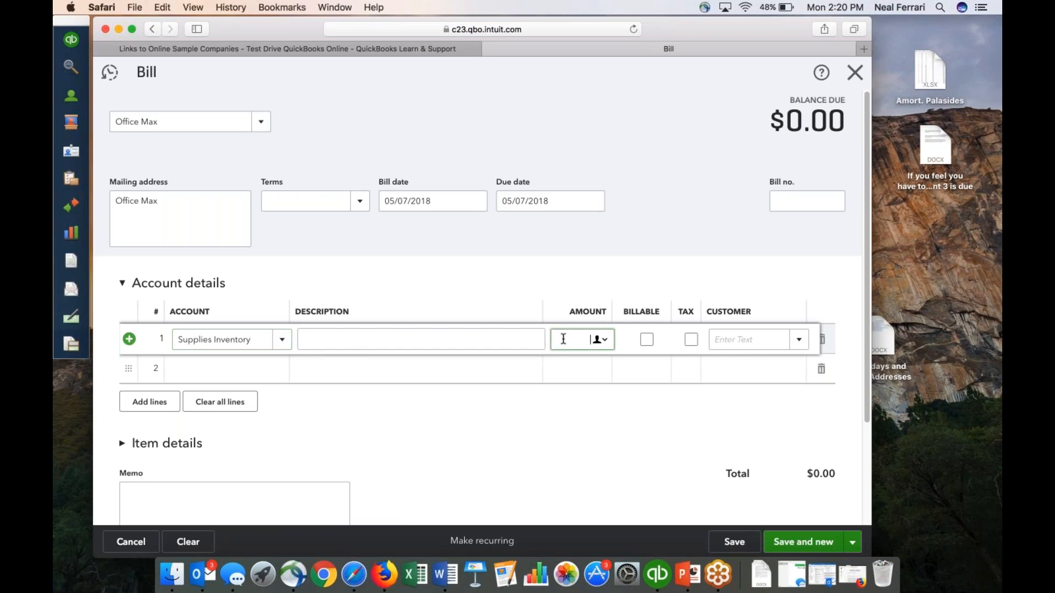
{"action": "type", "text": "350"}
{"action": "left_click", "coordinate": [733, 546]}
{"action": "left_click", "coordinate": [733, 545]}
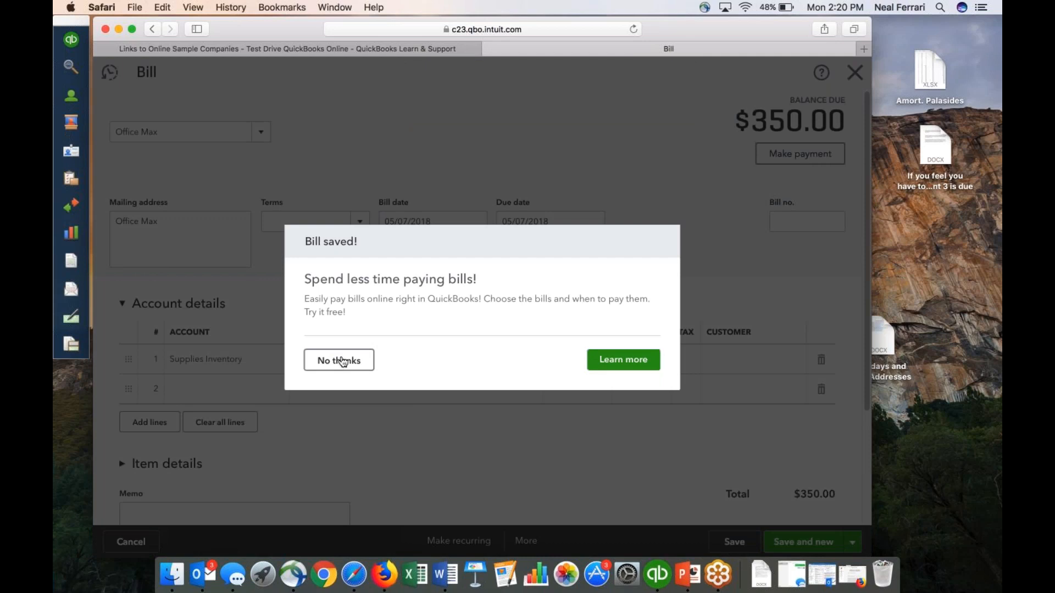
{"action": "left_click", "coordinate": [342, 361]}
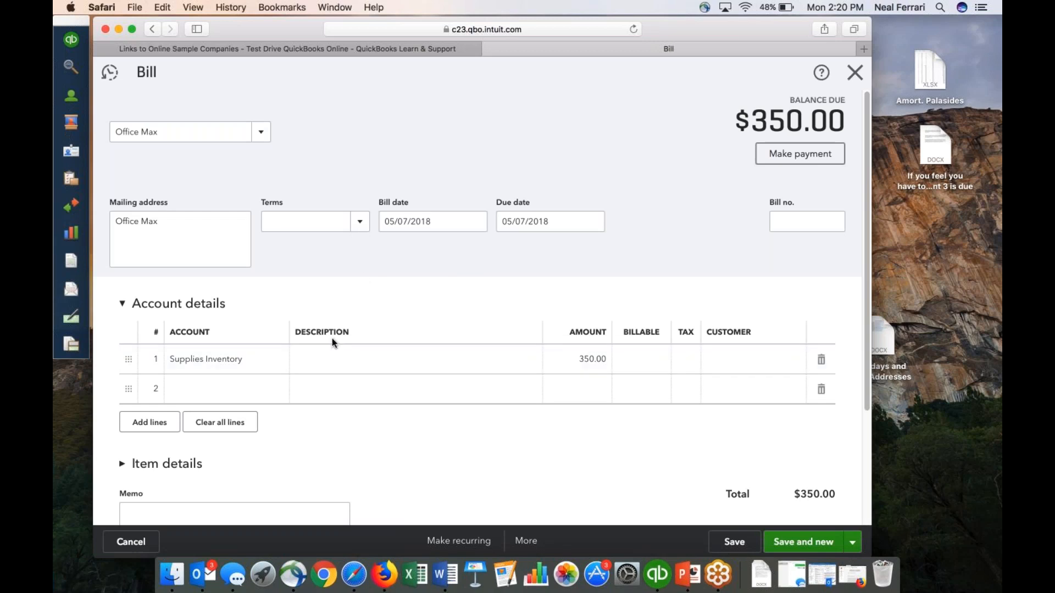
{"action": "left_click", "coordinate": [855, 71]}
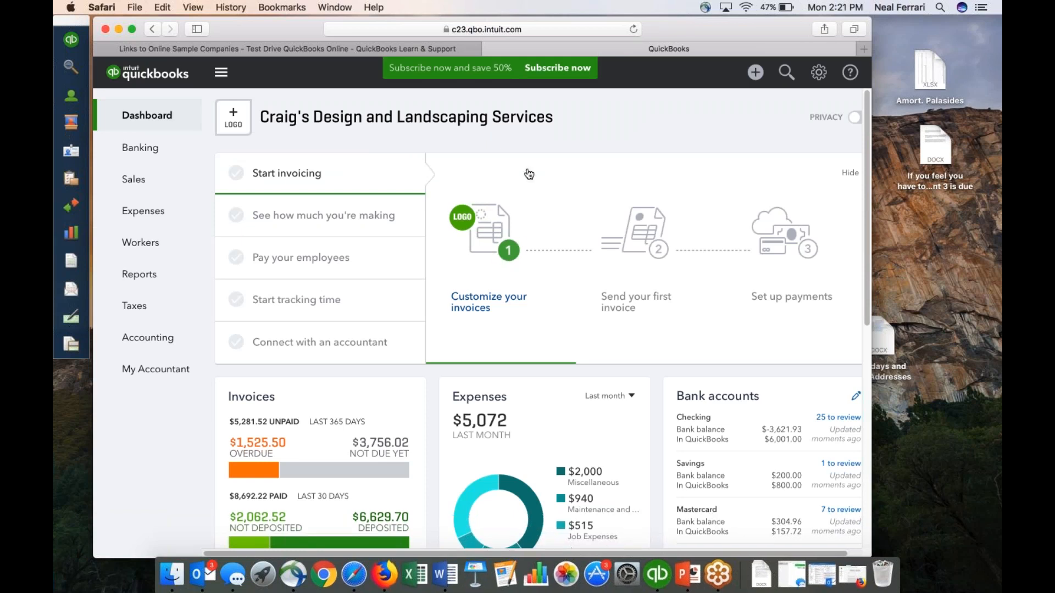
Pay the Office Max bill in full from the Cash account, save the payment and leave the check printing setup.
{"action": "left_click", "coordinate": [757, 72]}
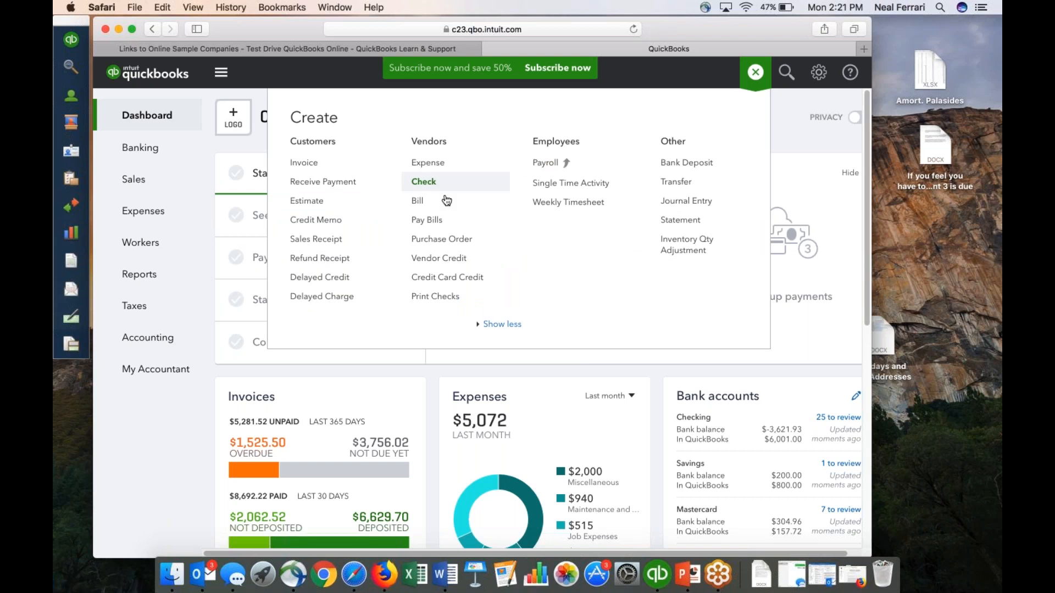
{"action": "left_click", "coordinate": [428, 220]}
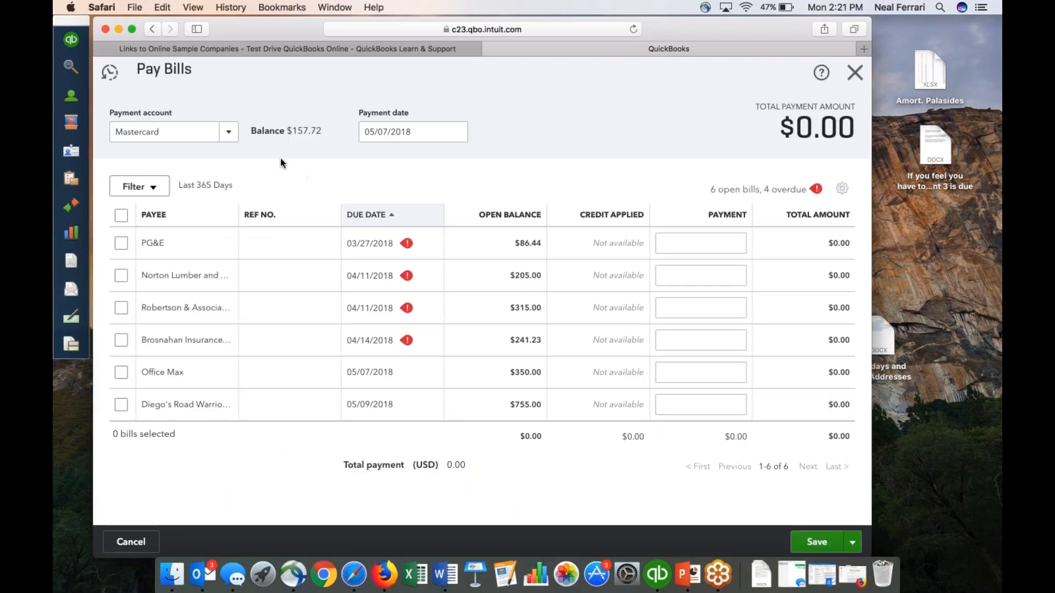
{"action": "left_click", "coordinate": [228, 135]}
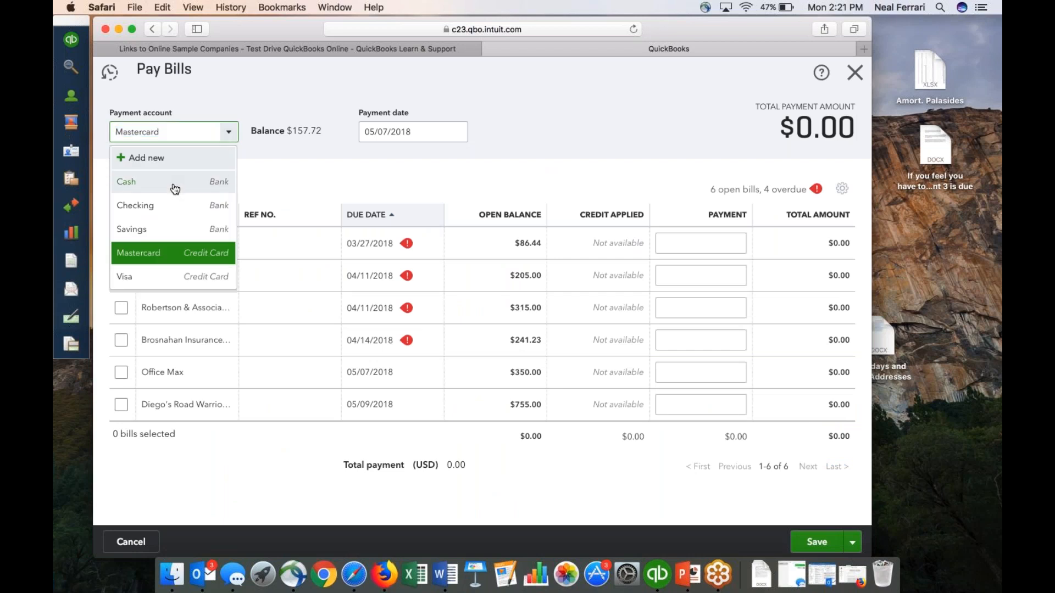
{"action": "left_click", "coordinate": [175, 182]}
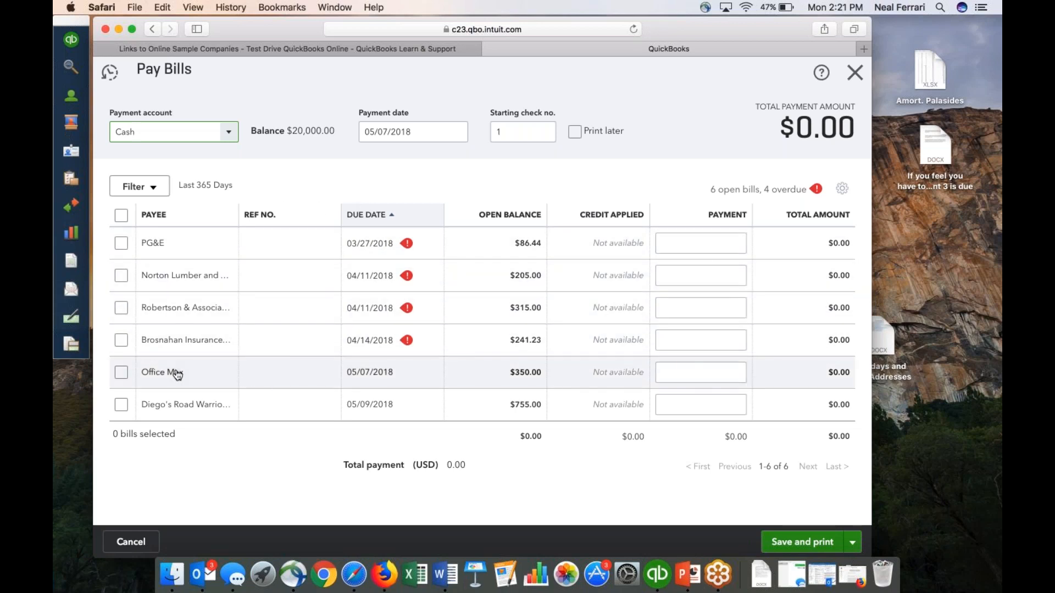
{"action": "left_click", "coordinate": [121, 372]}
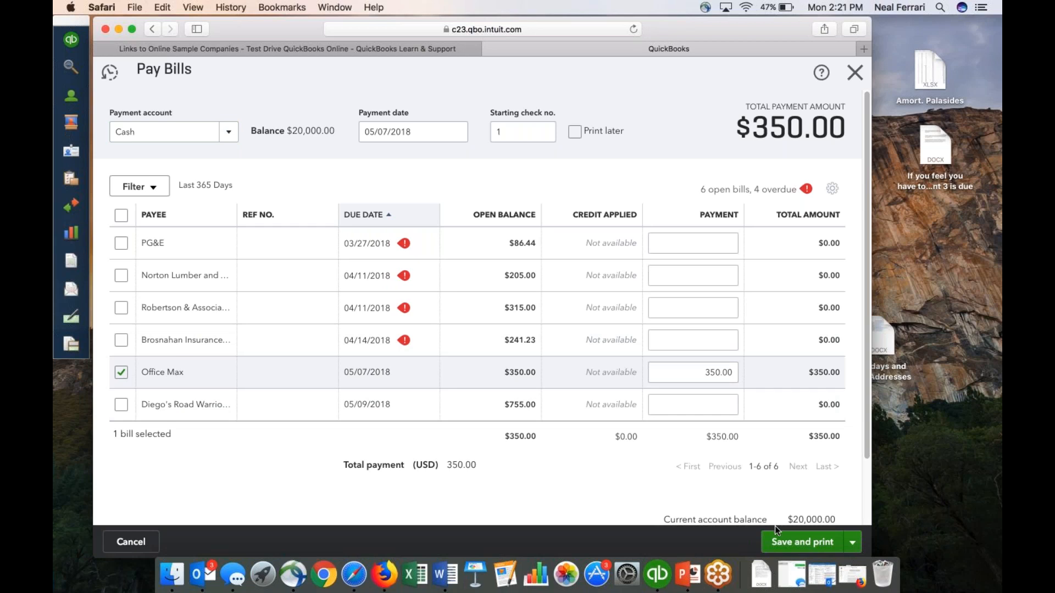
{"action": "left_click", "coordinate": [793, 544]}
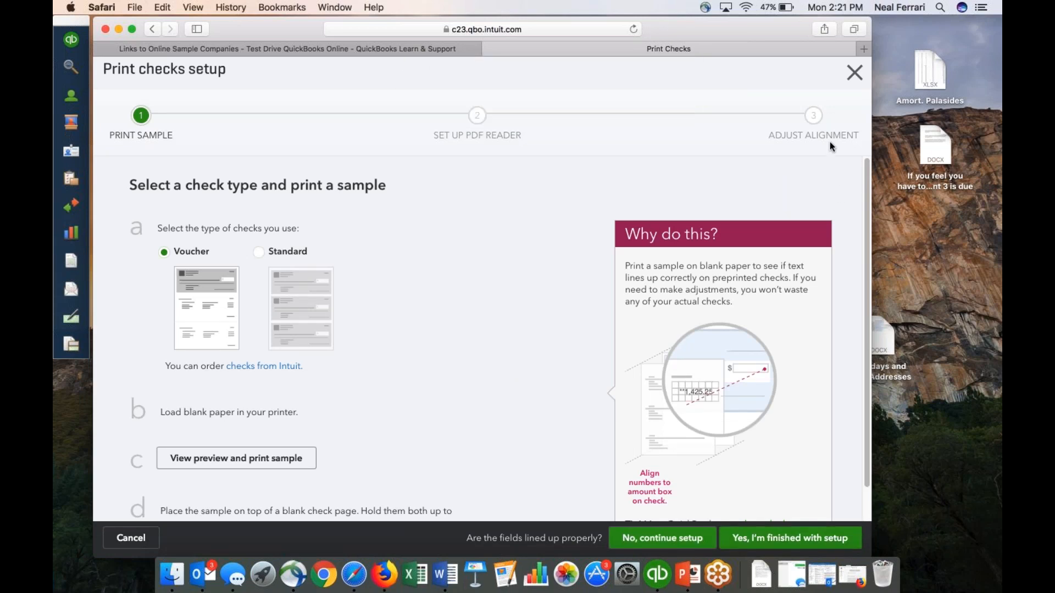
{"action": "left_click", "coordinate": [855, 72]}
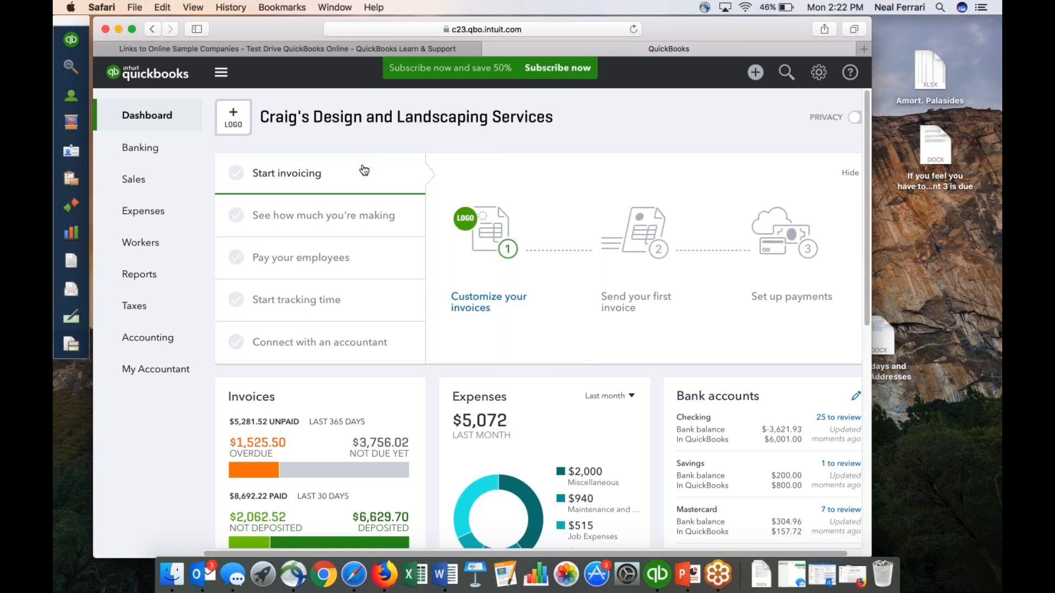
Check the list of open bills under Pay Bills again and close it without paying any.
{"action": "left_click", "coordinate": [756, 75]}
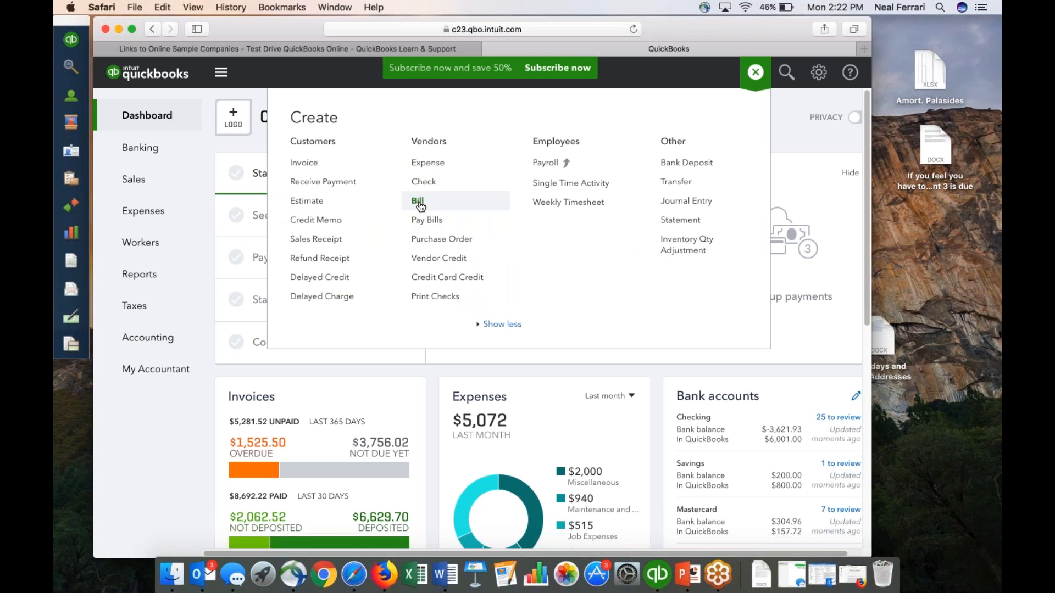
{"action": "left_click", "coordinate": [422, 220]}
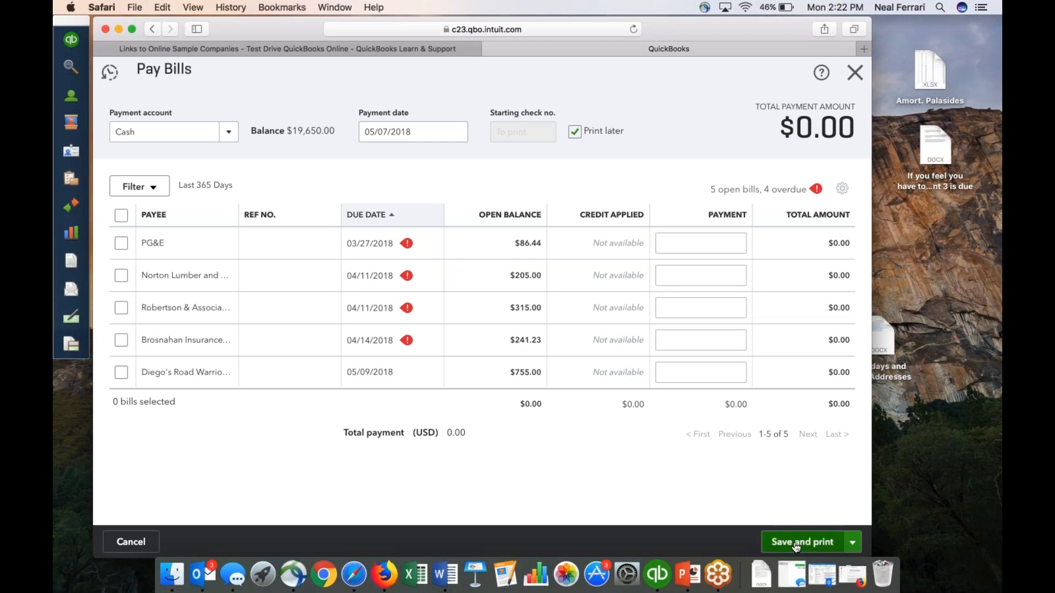
{"action": "left_click", "coordinate": [854, 73]}
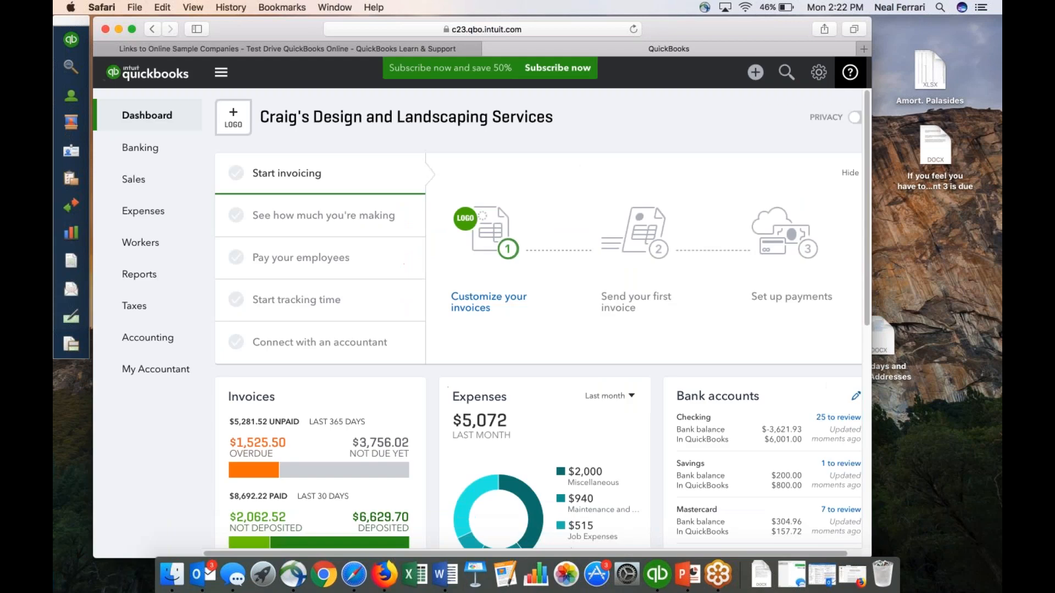
Start a new invoice and add Customer 2 as a new customer for it.
{"action": "left_click", "coordinate": [756, 72]}
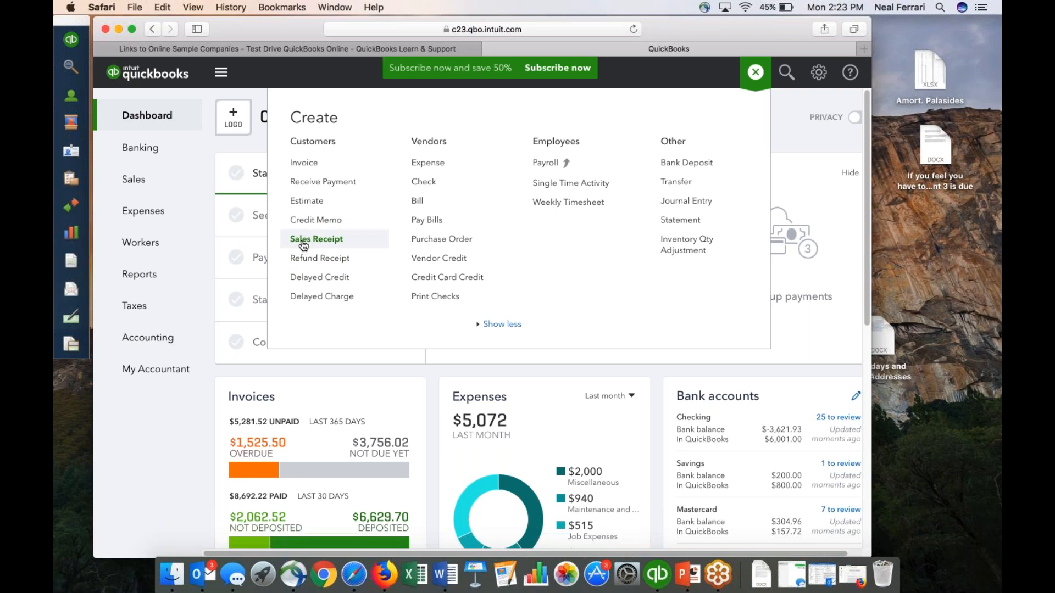
{"action": "left_click", "coordinate": [303, 163]}
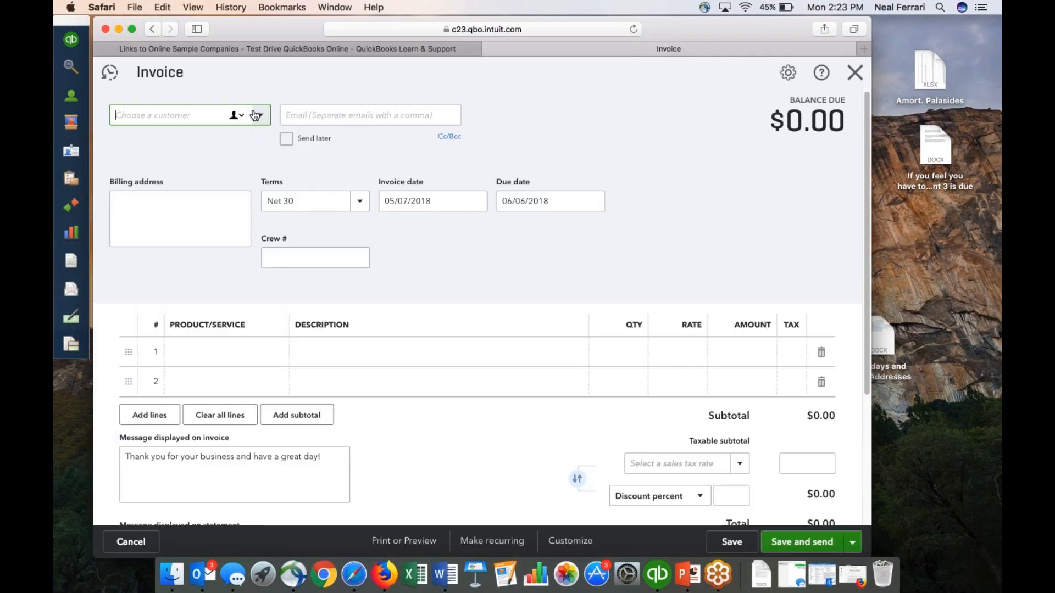
{"action": "left_click", "coordinate": [158, 117]}
{"action": "type", "text": "Customer"}
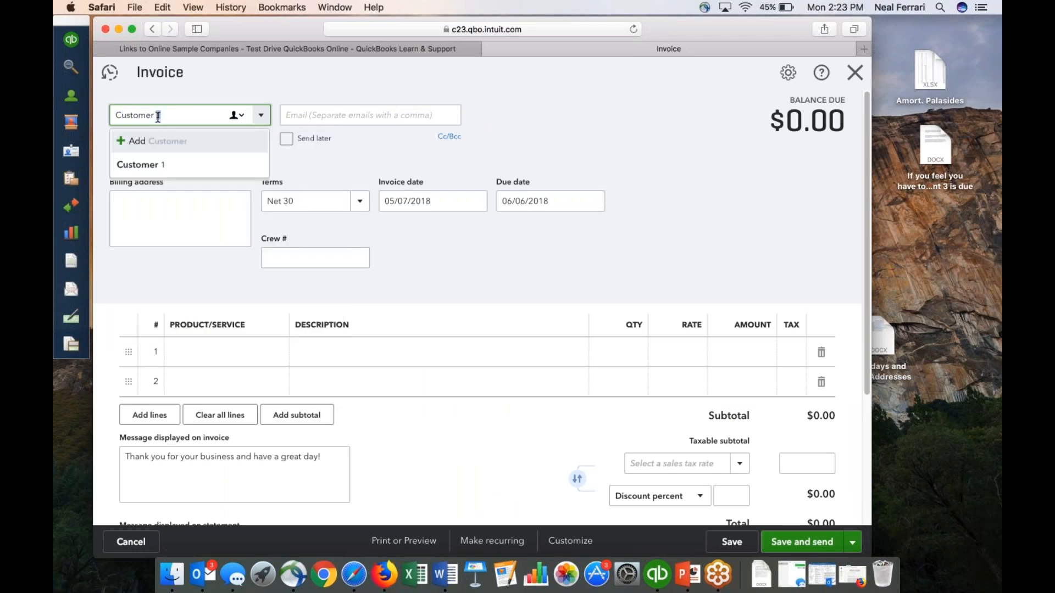
{"action": "type", "text": " 2"}
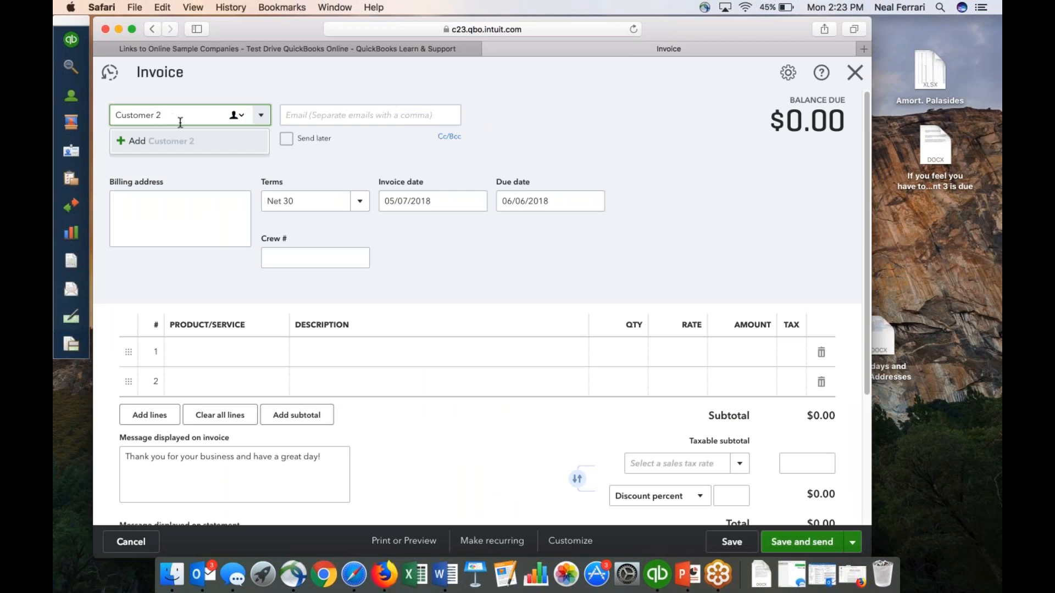
{"action": "left_click", "coordinate": [139, 144]}
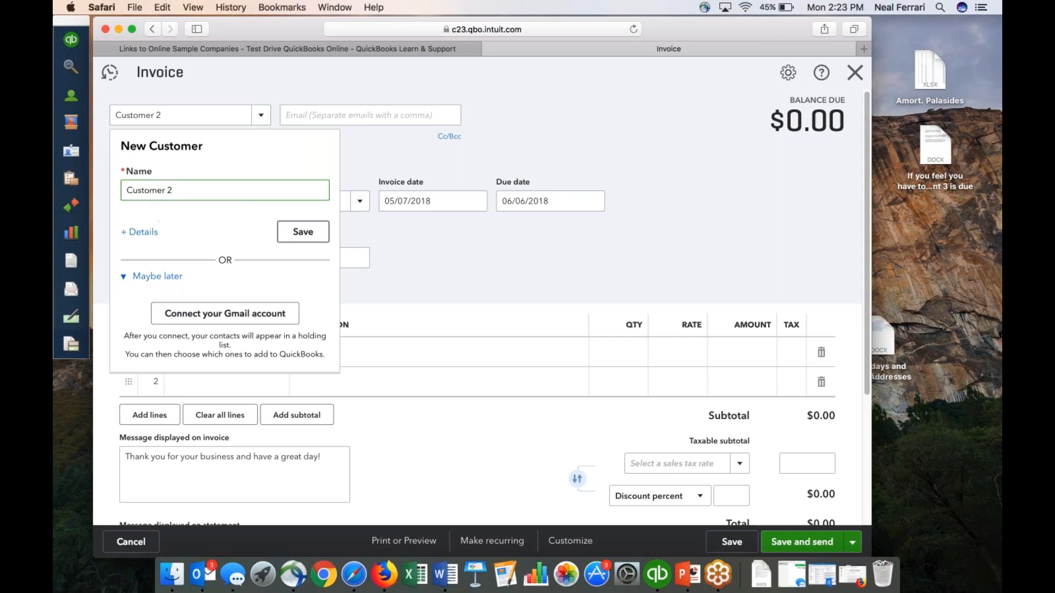
{"action": "left_click", "coordinate": [301, 232]}
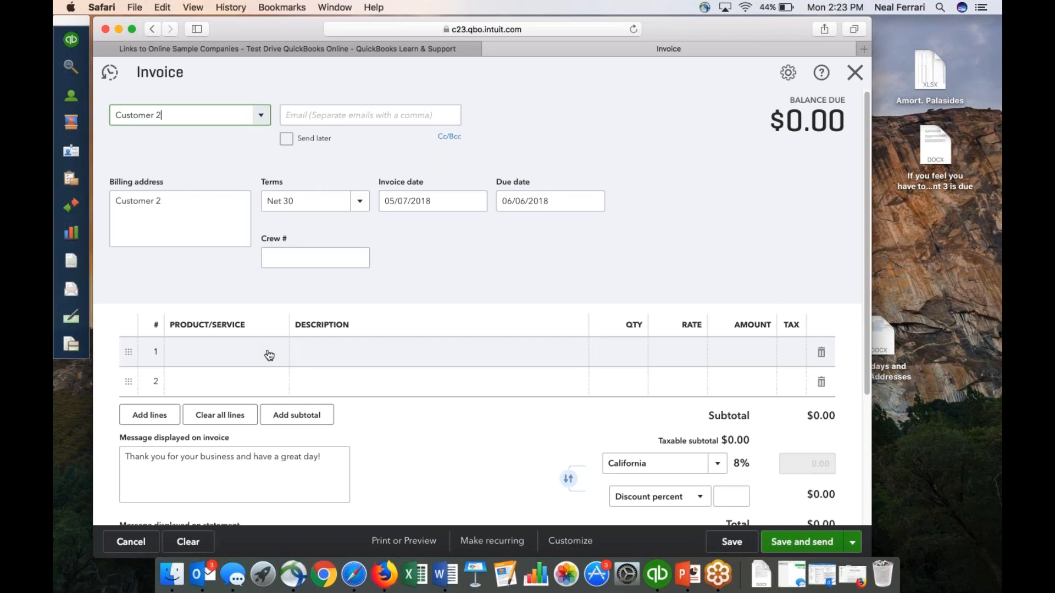
Add a new product/service of type Service named Event Revenue 1 for line 1 of the invoice.
{"action": "left_click", "coordinate": [197, 354]}
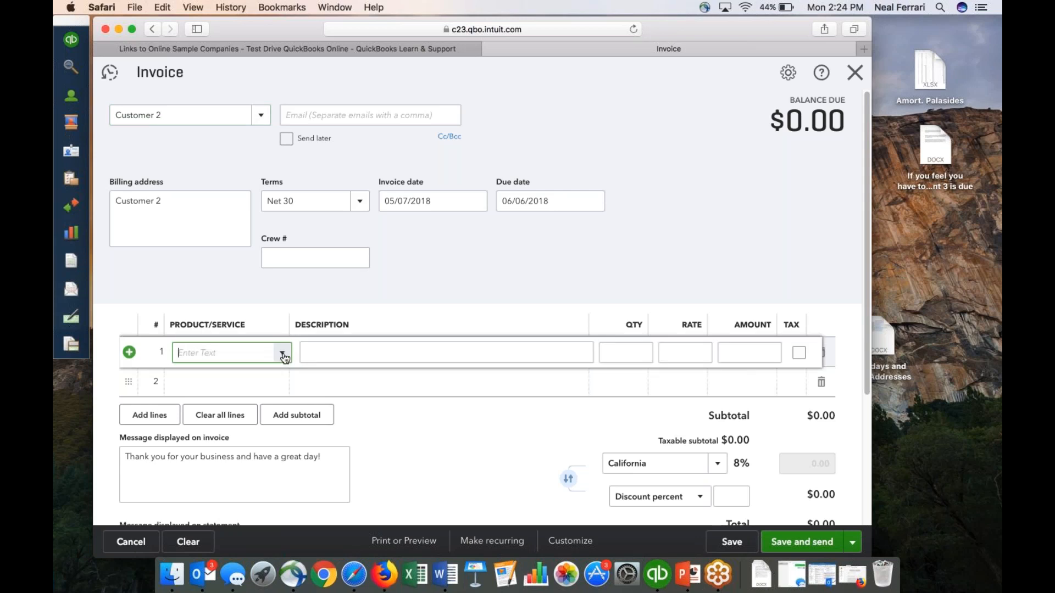
{"action": "left_click", "coordinate": [283, 355]}
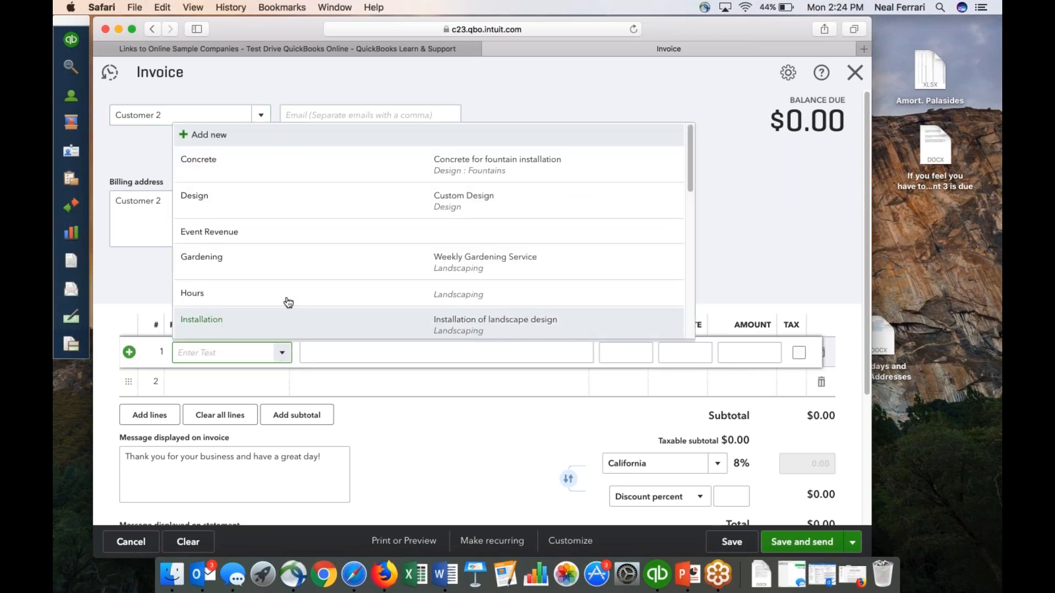
{"action": "scroll", "coordinate": [287, 297], "scroll_direction": "down", "scroll_amount": 12}
{"action": "scroll", "coordinate": [286, 297], "scroll_direction": "down", "scroll_amount": 3}
{"action": "scroll", "coordinate": [286, 297], "scroll_direction": "up", "scroll_amount": 10}
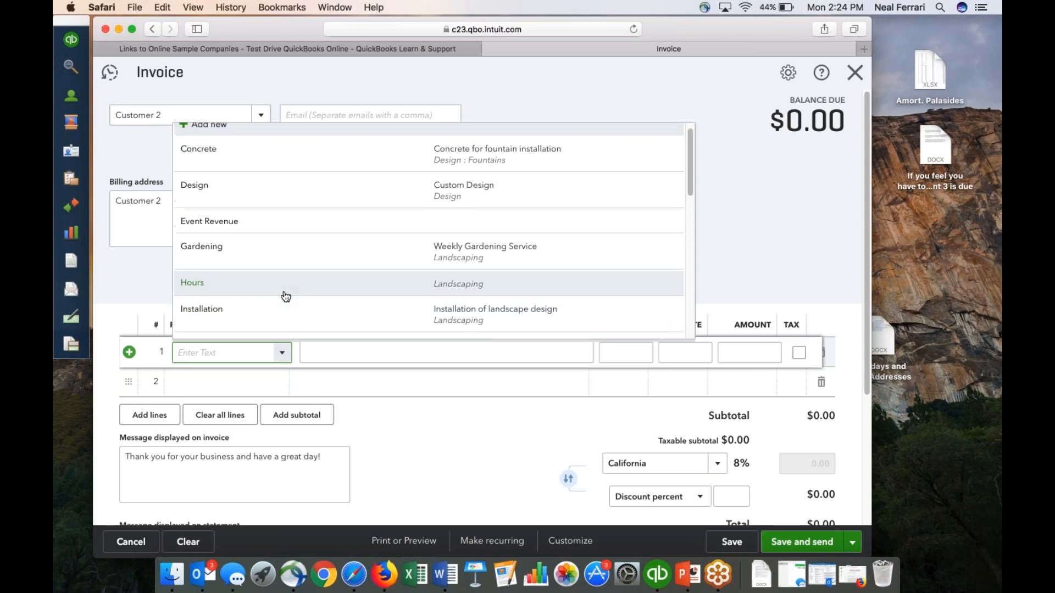
{"action": "scroll", "coordinate": [287, 231], "scroll_direction": "up", "scroll_amount": 1}
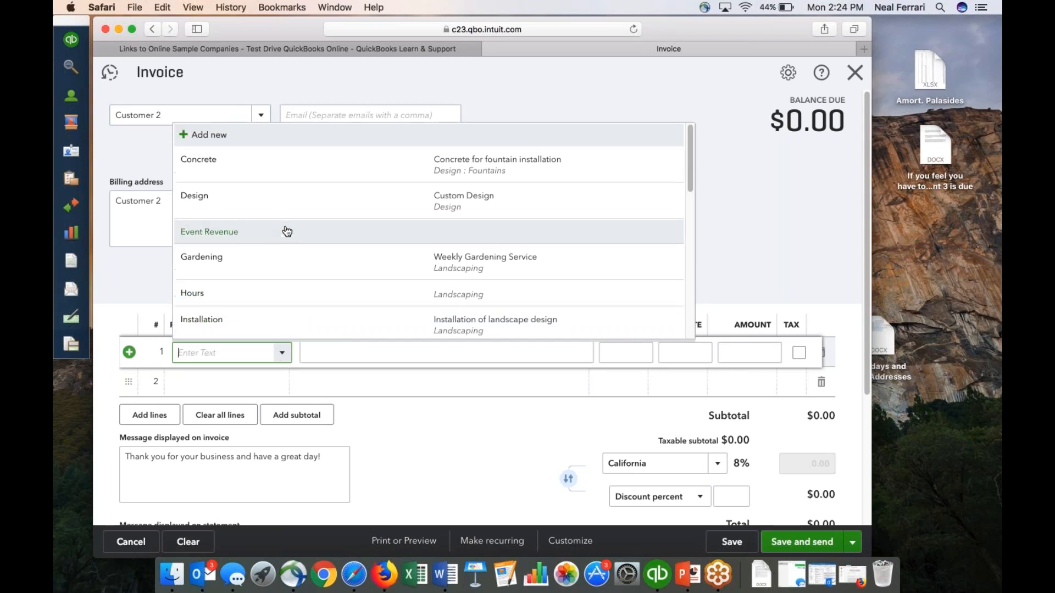
{"action": "left_click", "coordinate": [202, 136]}
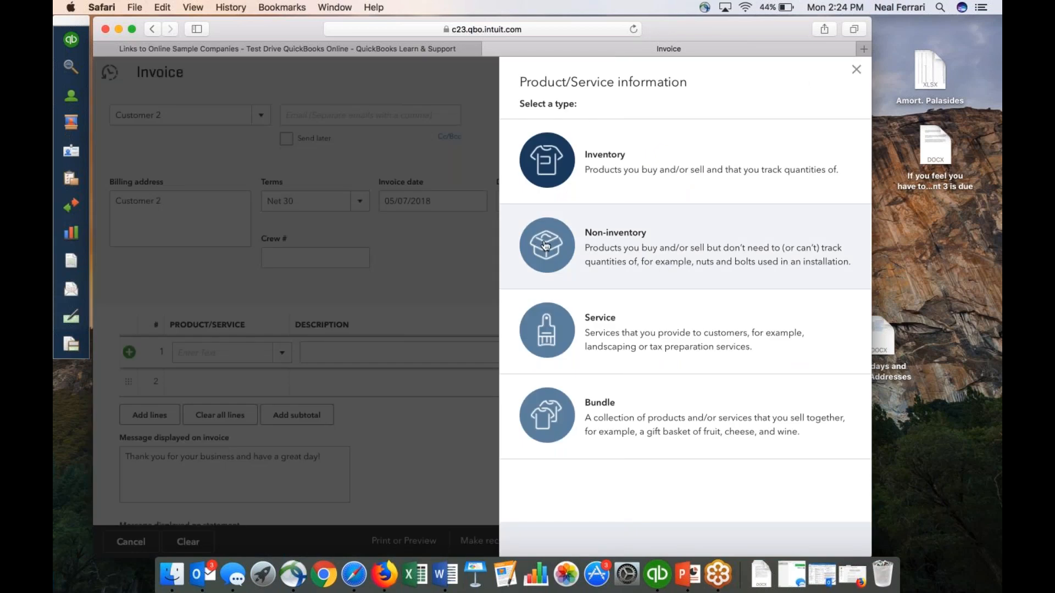
{"action": "left_click", "coordinate": [603, 323]}
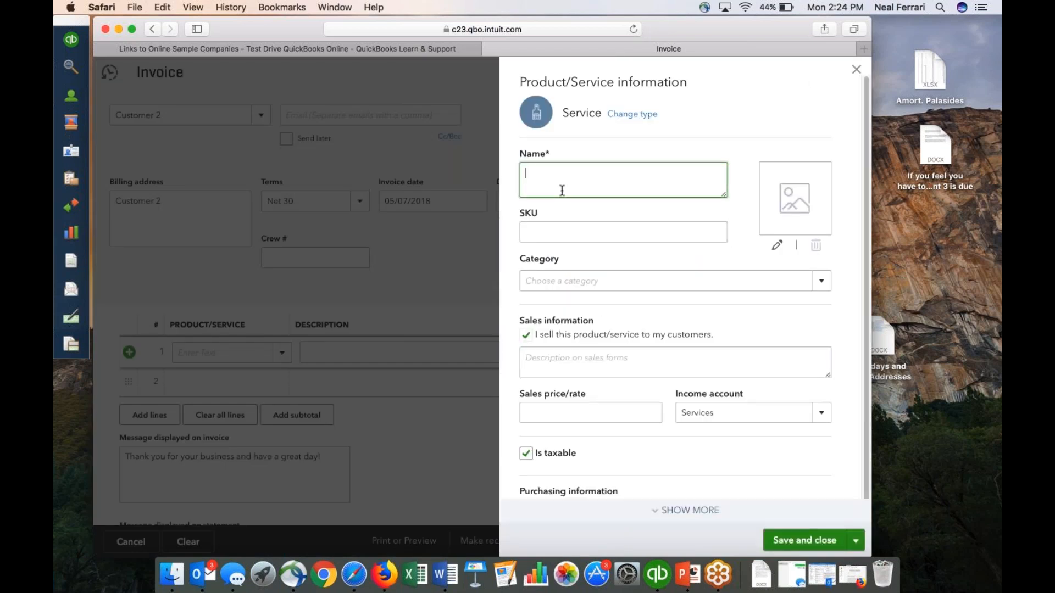
{"action": "type", "text": "Event Revenue 1"}
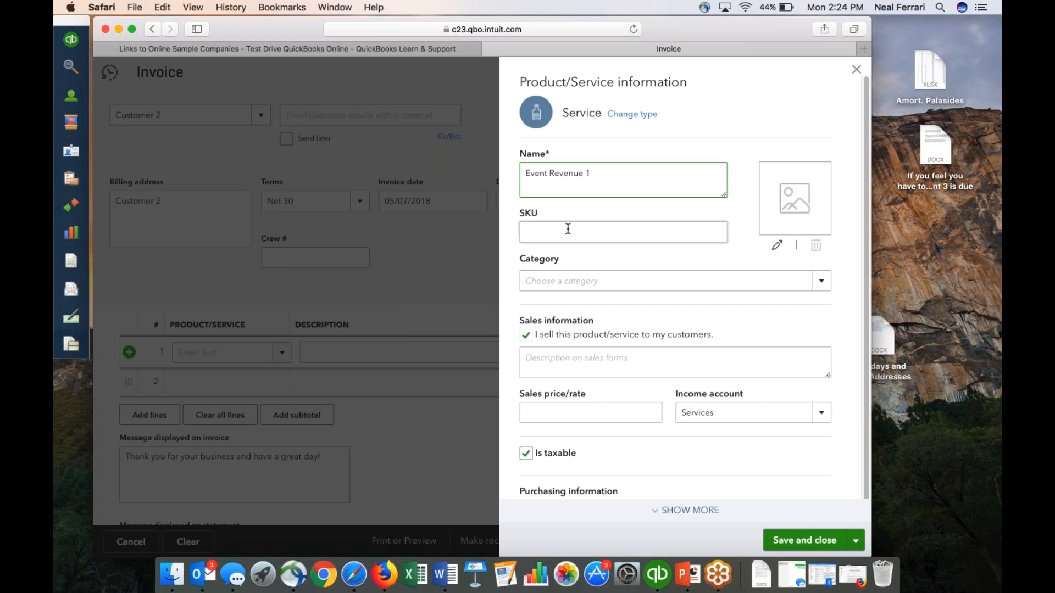
Leave the service's category empty and enter Event Revenue 1 as its income account.
{"action": "left_click", "coordinate": [822, 283]}
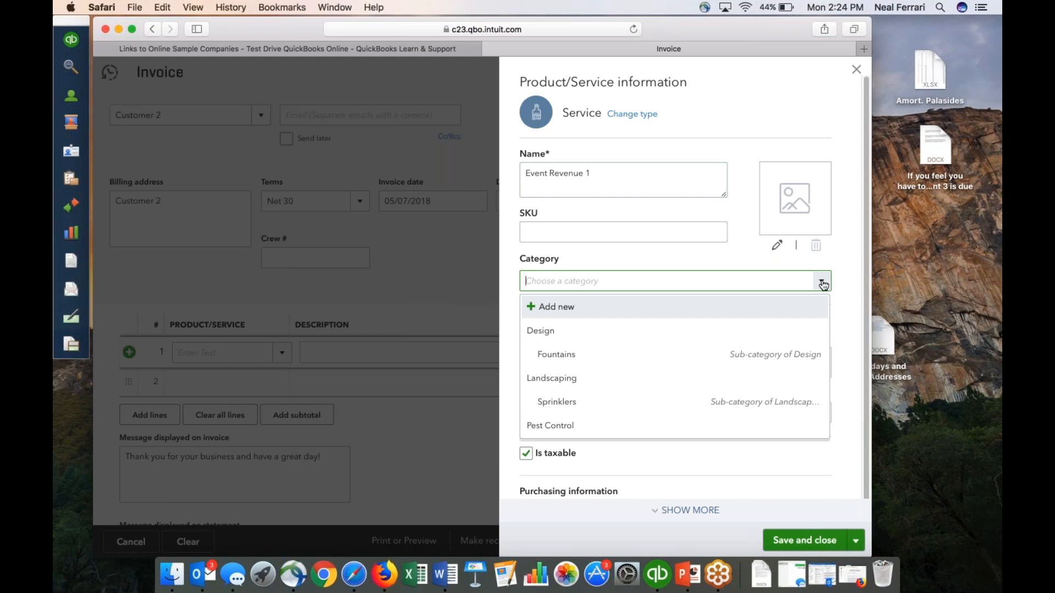
{"action": "left_click", "coordinate": [823, 283]}
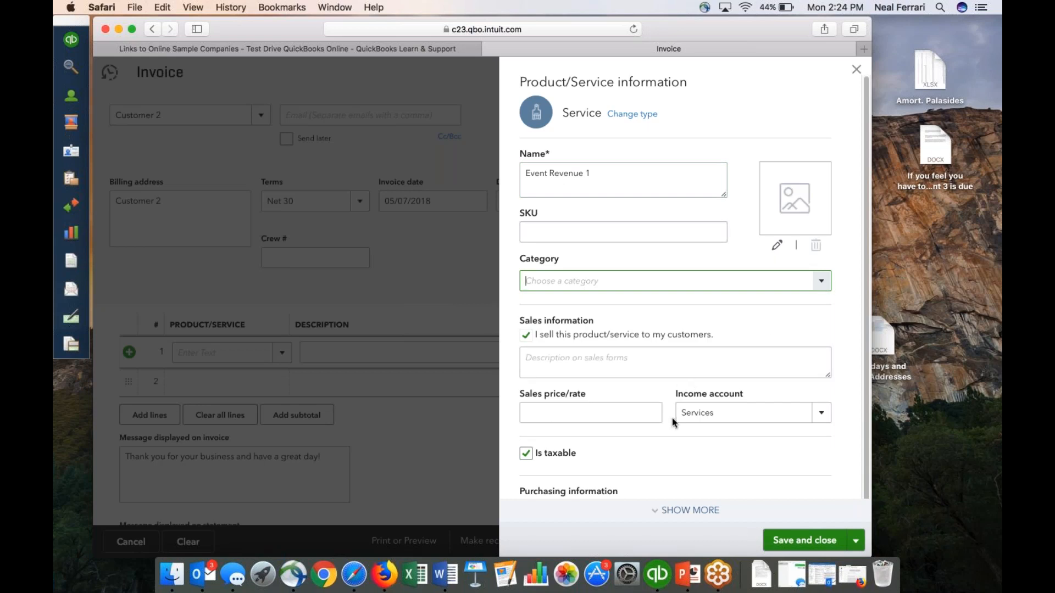
{"action": "left_click", "coordinate": [718, 413]}
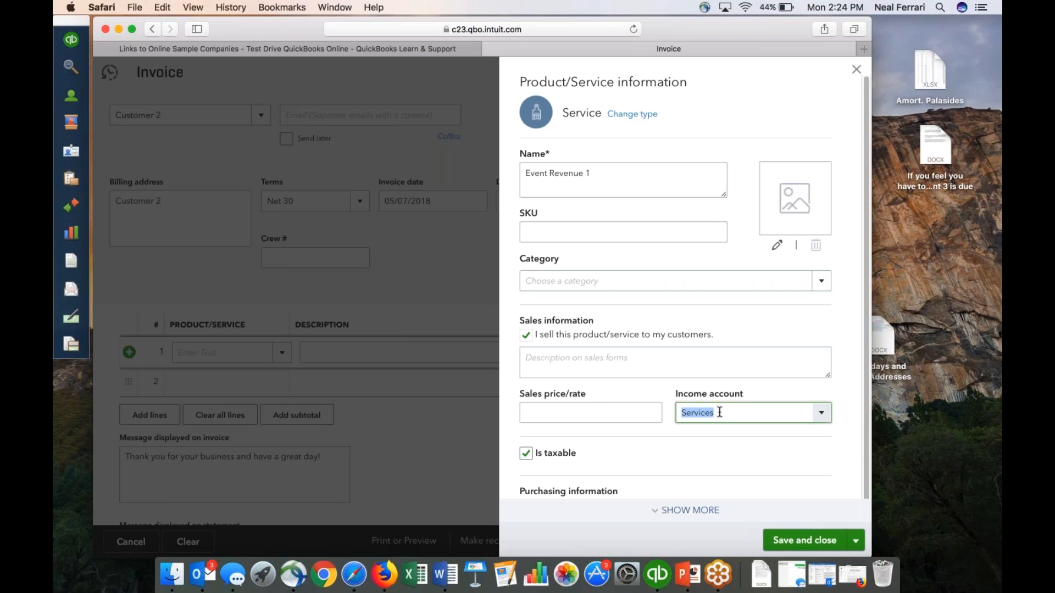
{"action": "type", "text": "w"}
{"action": "key", "text": "BackSpace"}
{"action": "type", "text": "Event "}
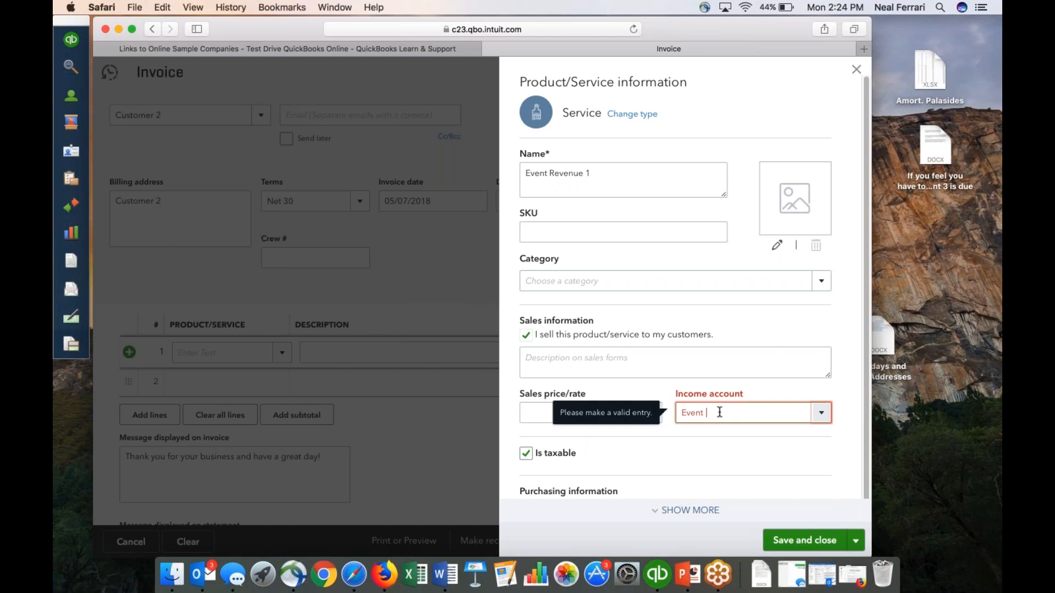
{"action": "type", "text": "Revenue 1"}
Choose Services as the income account of the Event Revenue 1 service, then save and close its product/service information.
{"action": "left_click", "coordinate": [822, 413]}
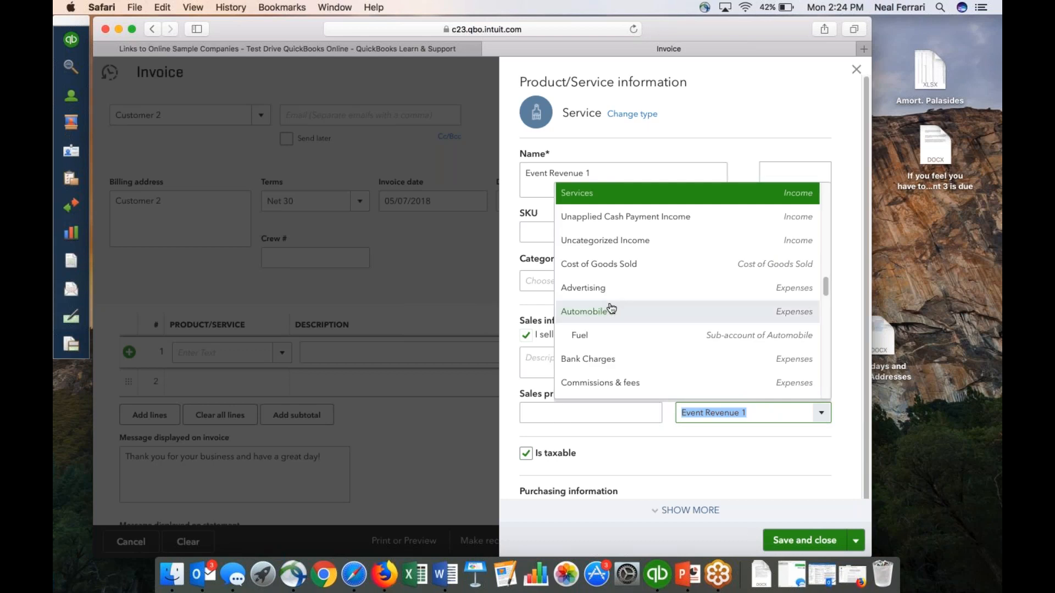
{"action": "scroll", "coordinate": [620, 309], "scroll_direction": "down", "scroll_amount": 3}
{"action": "scroll", "coordinate": [622, 311], "scroll_direction": "down", "scroll_amount": 15}
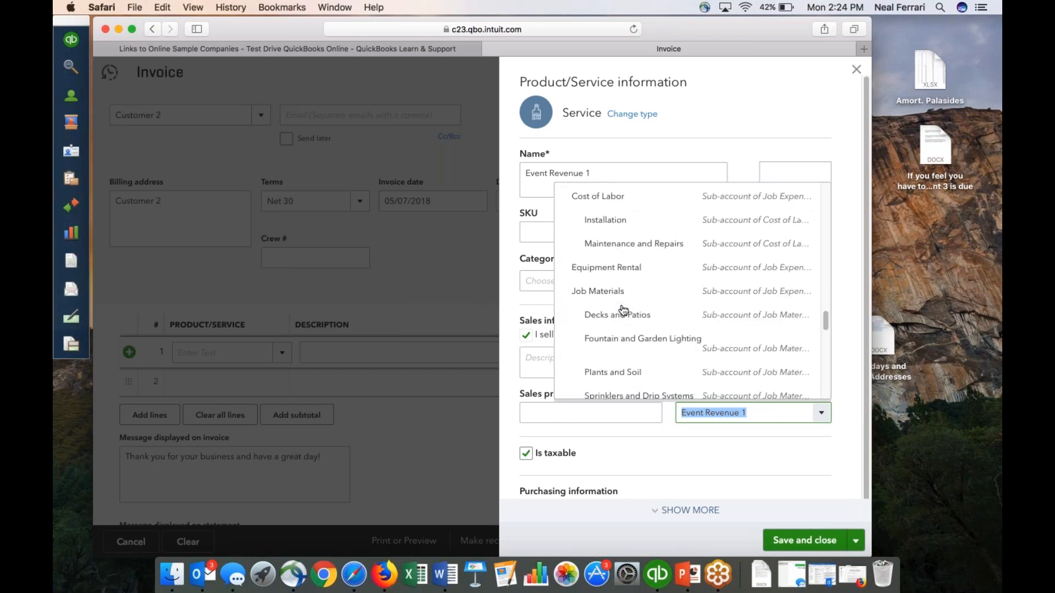
{"action": "scroll", "coordinate": [624, 310], "scroll_direction": "down", "scroll_amount": 5}
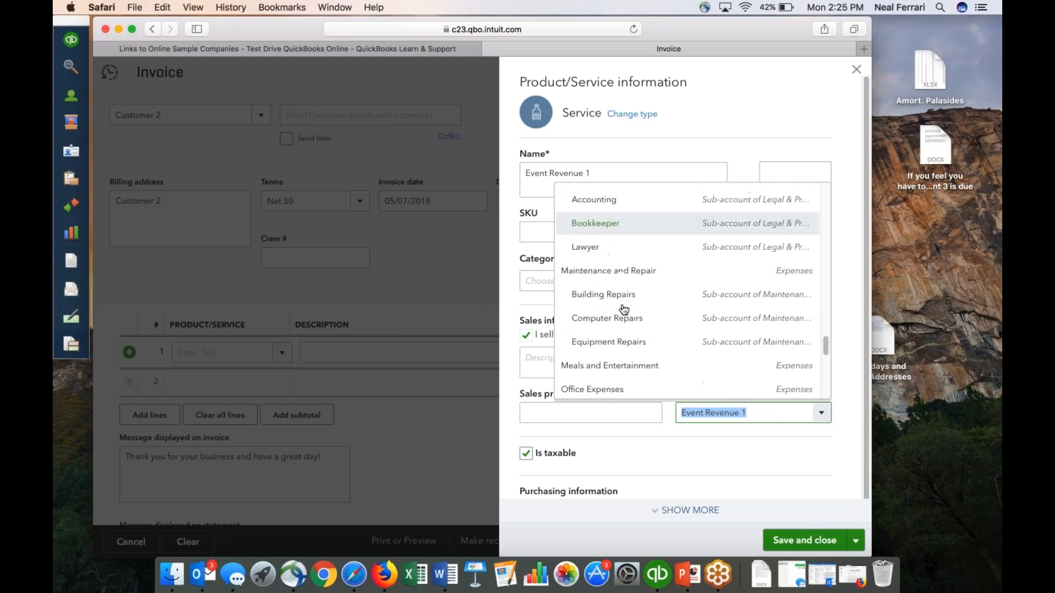
{"action": "scroll", "coordinate": [623, 310], "scroll_direction": "down", "scroll_amount": 6}
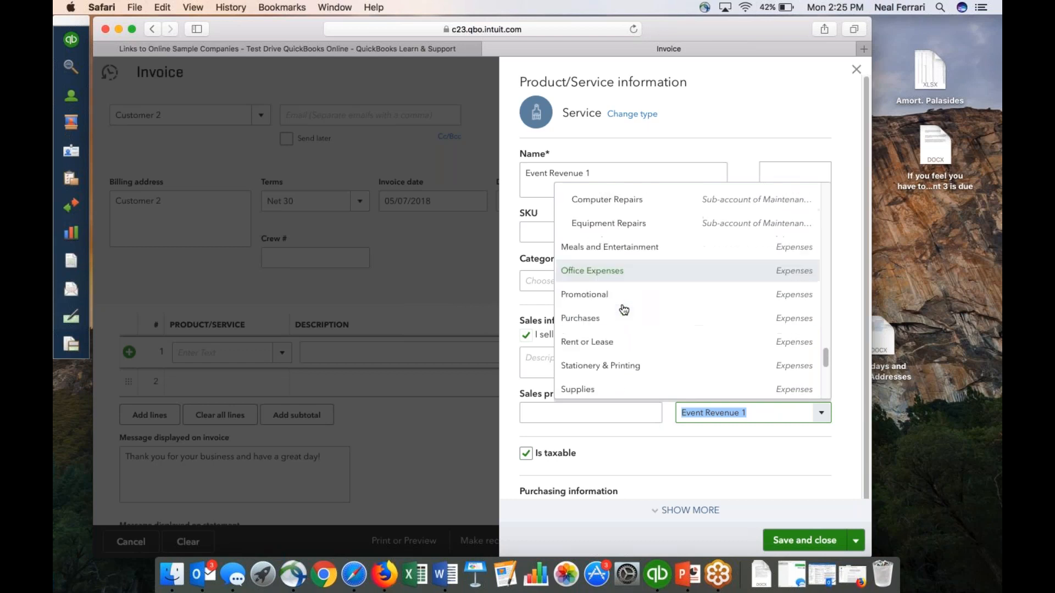
{"action": "scroll", "coordinate": [624, 308], "scroll_direction": "up", "scroll_amount": 12}
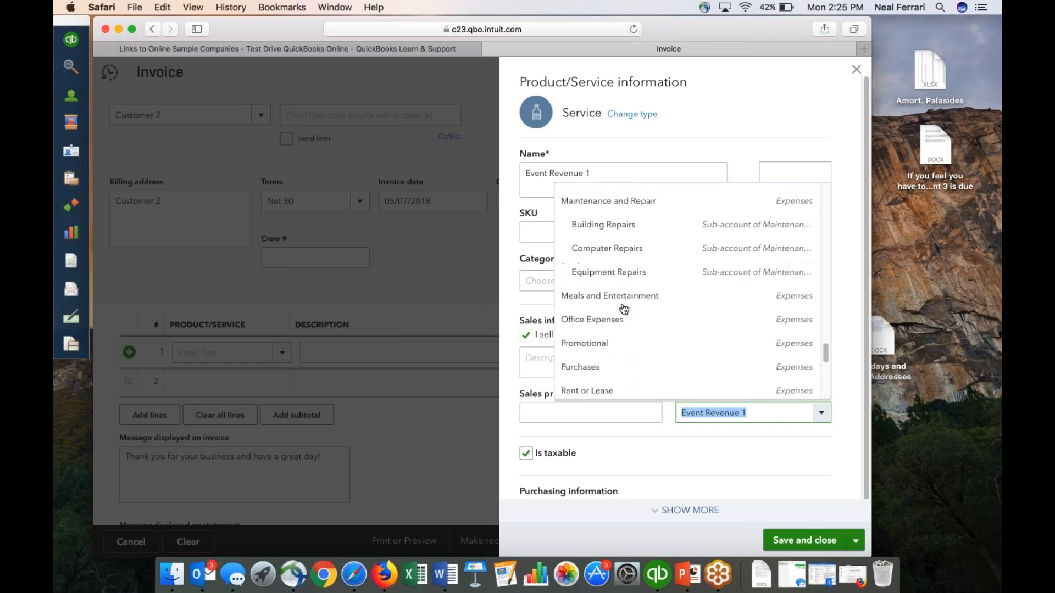
{"action": "scroll", "coordinate": [624, 309], "scroll_direction": "up", "scroll_amount": 6}
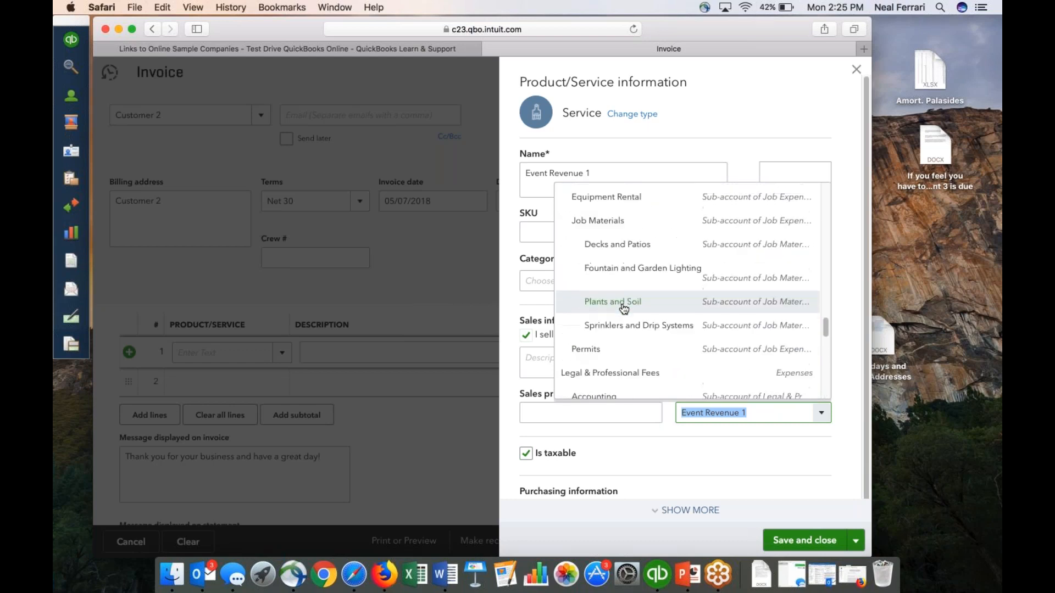
{"action": "scroll", "coordinate": [623, 309], "scroll_direction": "up", "scroll_amount": 3}
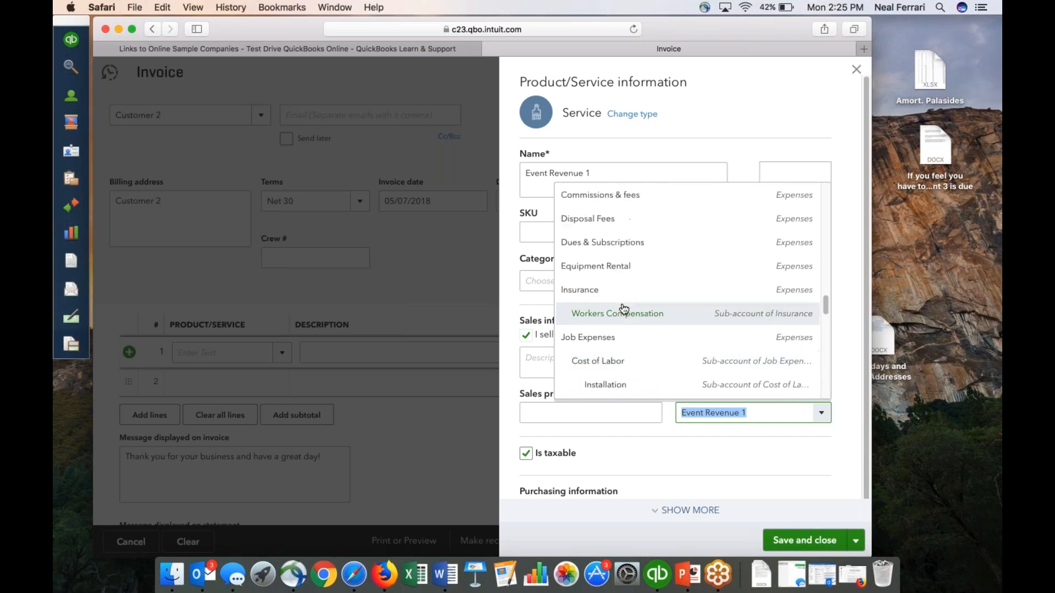
{"action": "scroll", "coordinate": [624, 309], "scroll_direction": "up", "scroll_amount": 1}
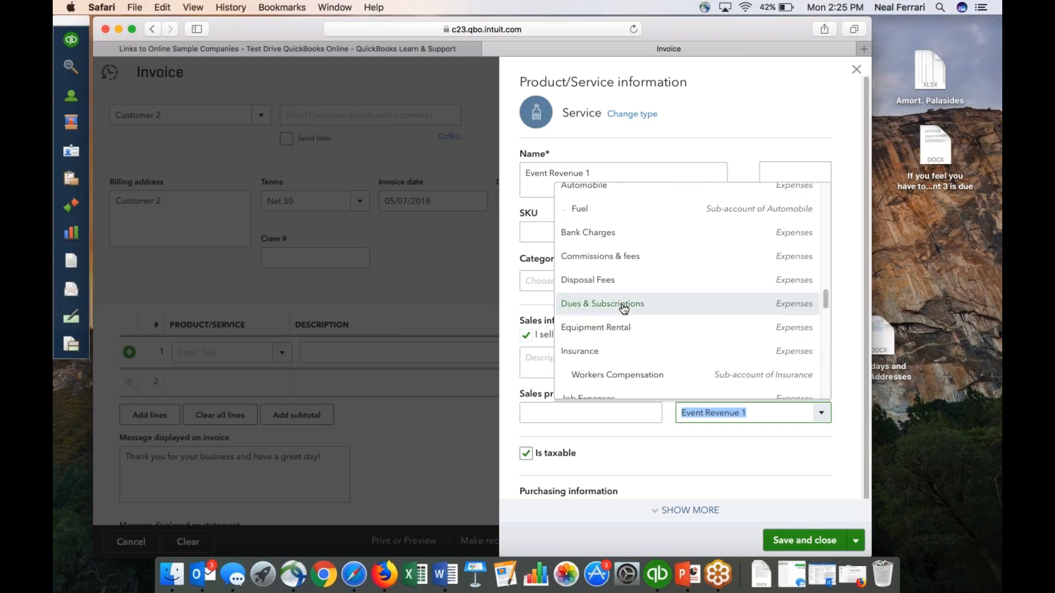
{"action": "scroll", "coordinate": [623, 308], "scroll_direction": "up", "scroll_amount": 4}
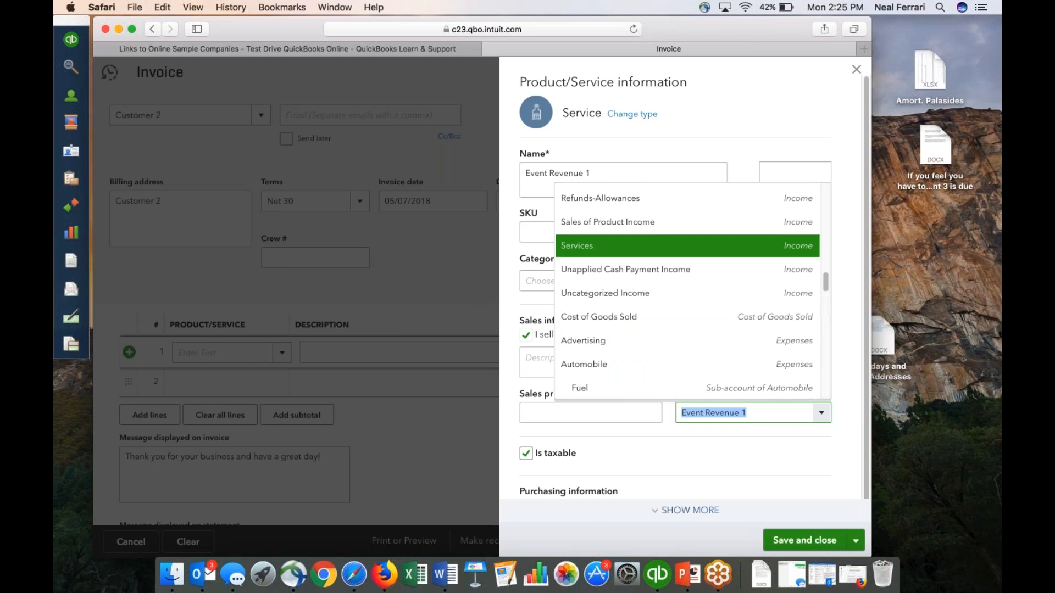
{"action": "scroll", "coordinate": [624, 309], "scroll_direction": "up", "scroll_amount": 1}
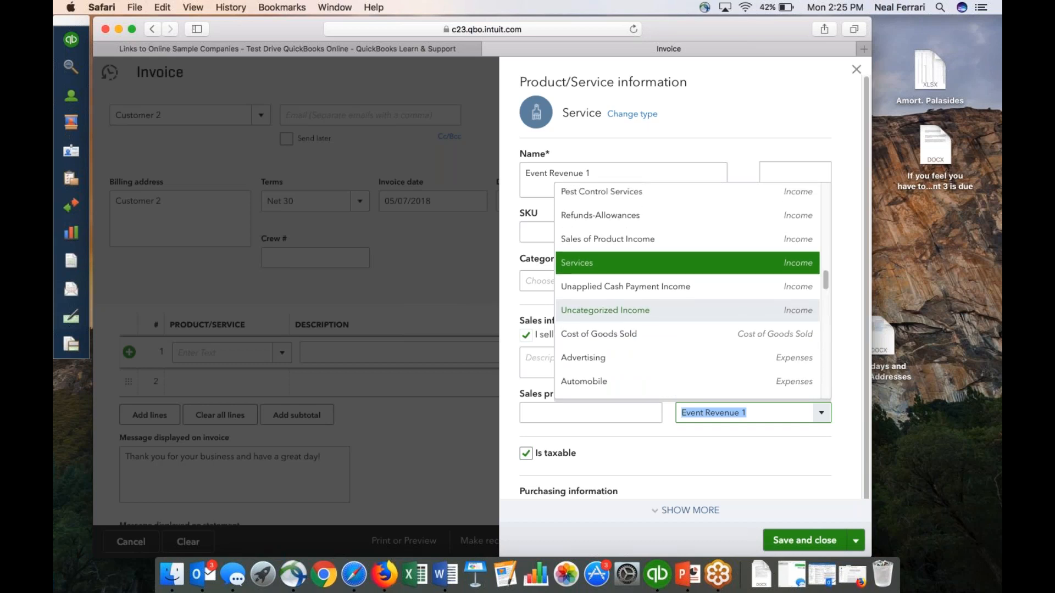
{"action": "left_click", "coordinate": [598, 264]}
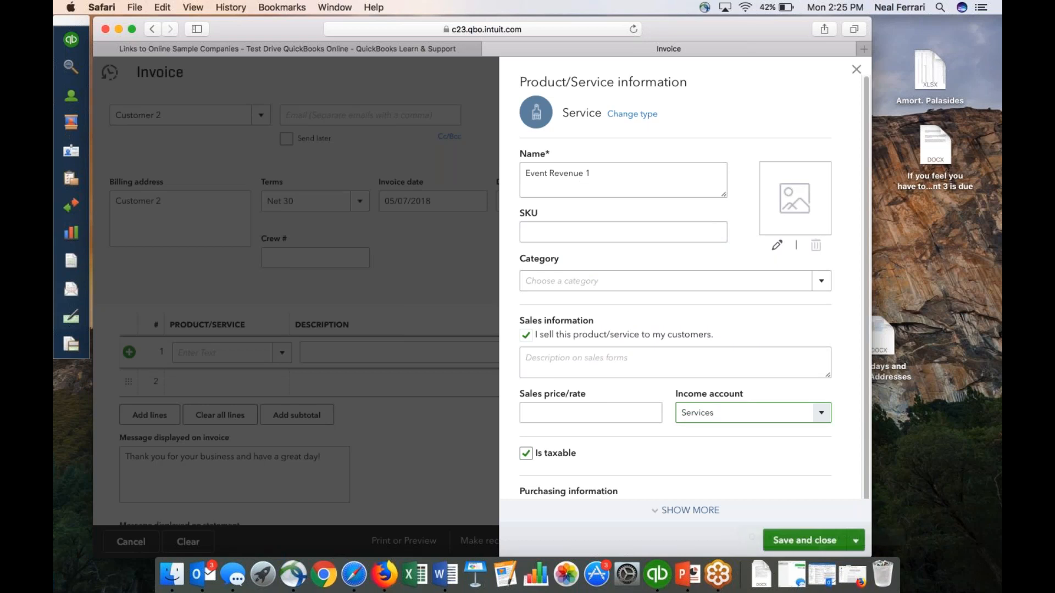
{"action": "left_click", "coordinate": [785, 542]}
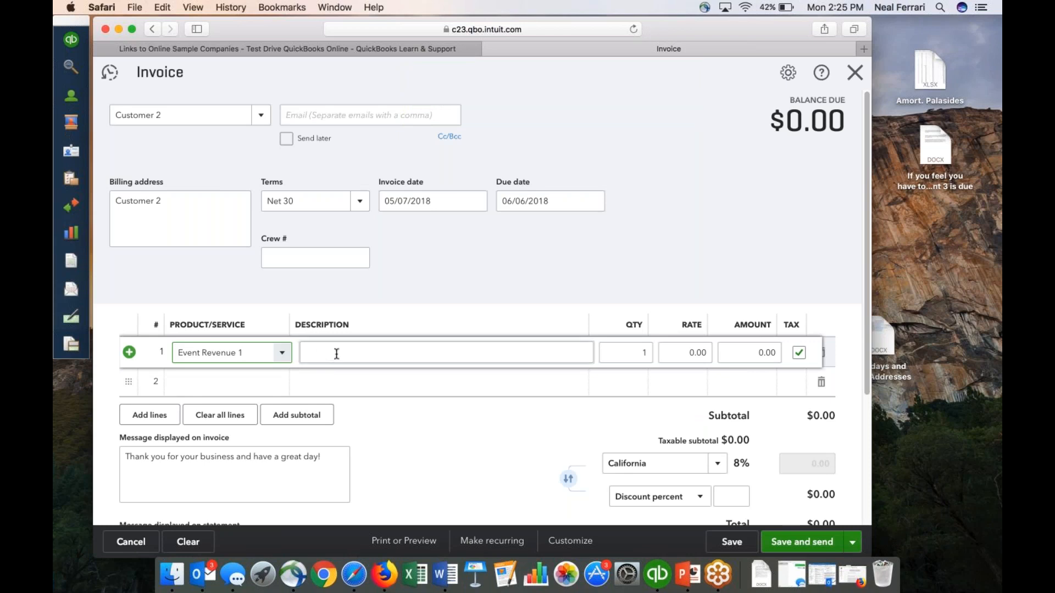
Complete line 1 of the invoice with the description Fall Fair and an amount of 1000, and mark it as not taxable.
{"action": "left_click", "coordinate": [336, 353]}
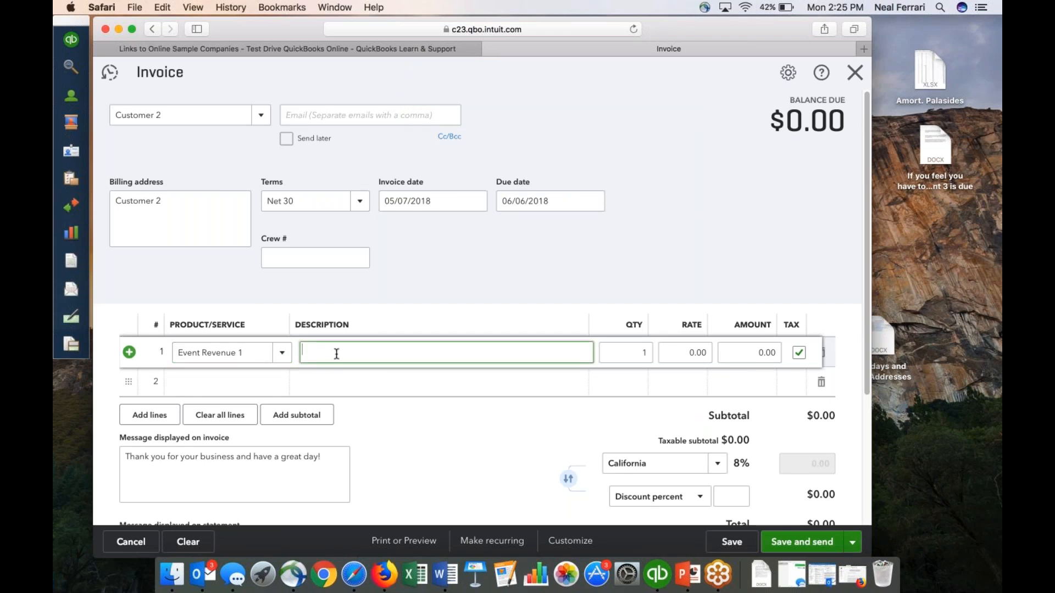
{"action": "type", "text": "Fall Fair"}
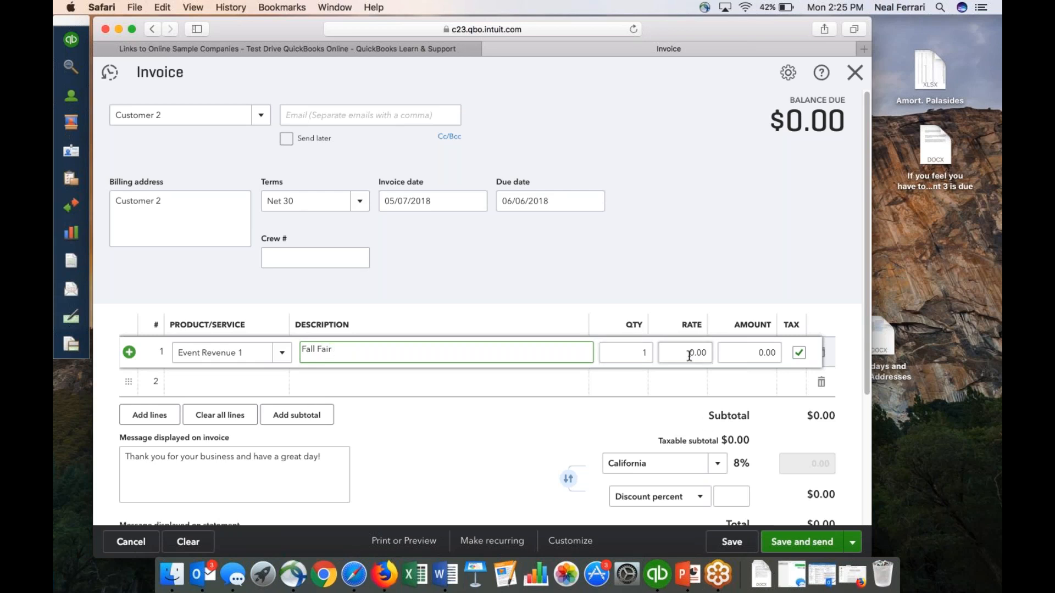
{"action": "left_click", "coordinate": [762, 352]}
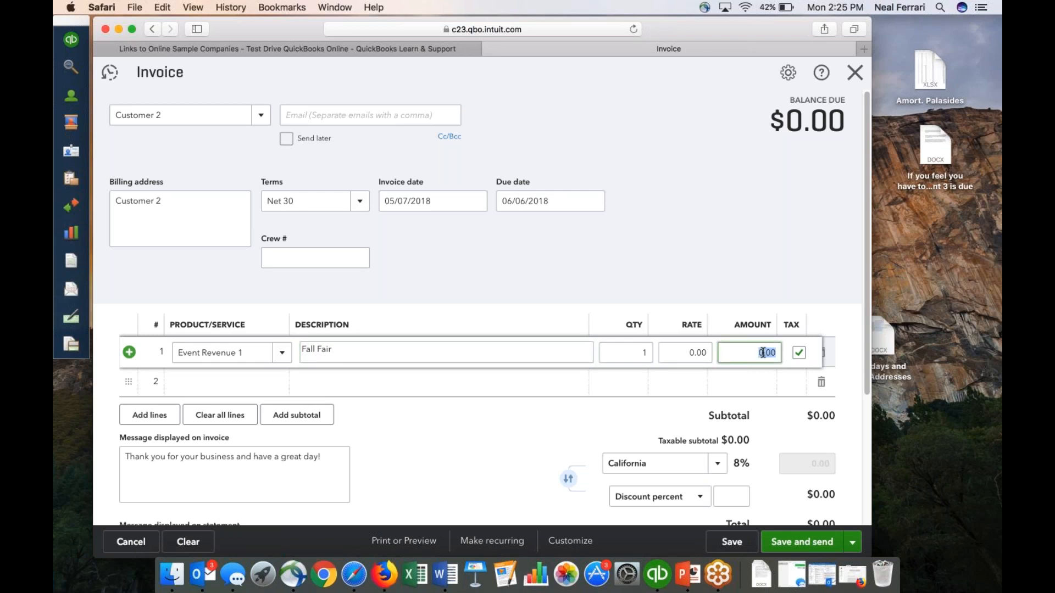
{"action": "type", "text": "1000"}
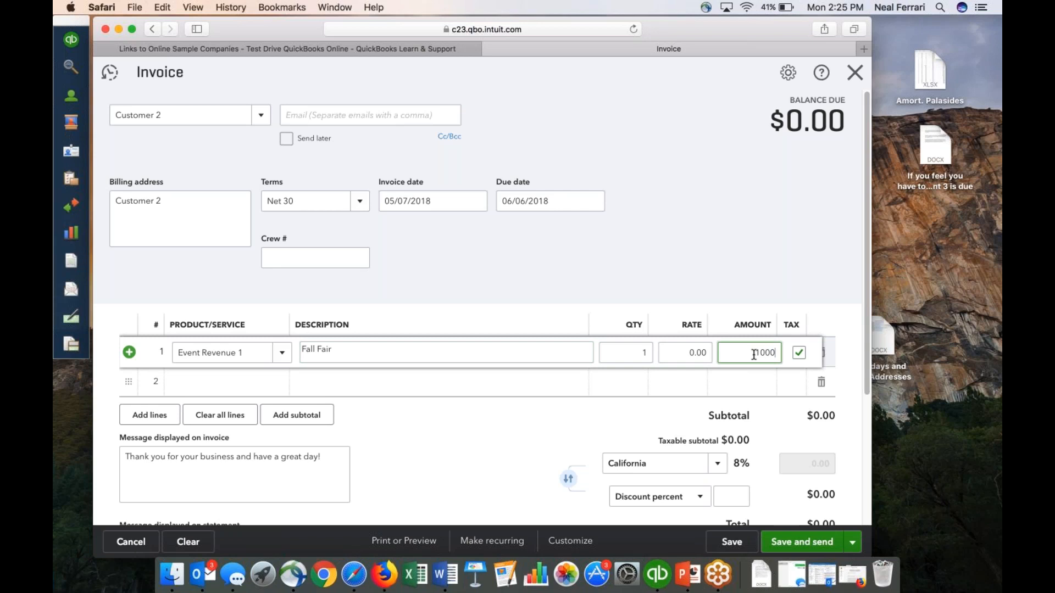
{"action": "left_click", "coordinate": [799, 352]}
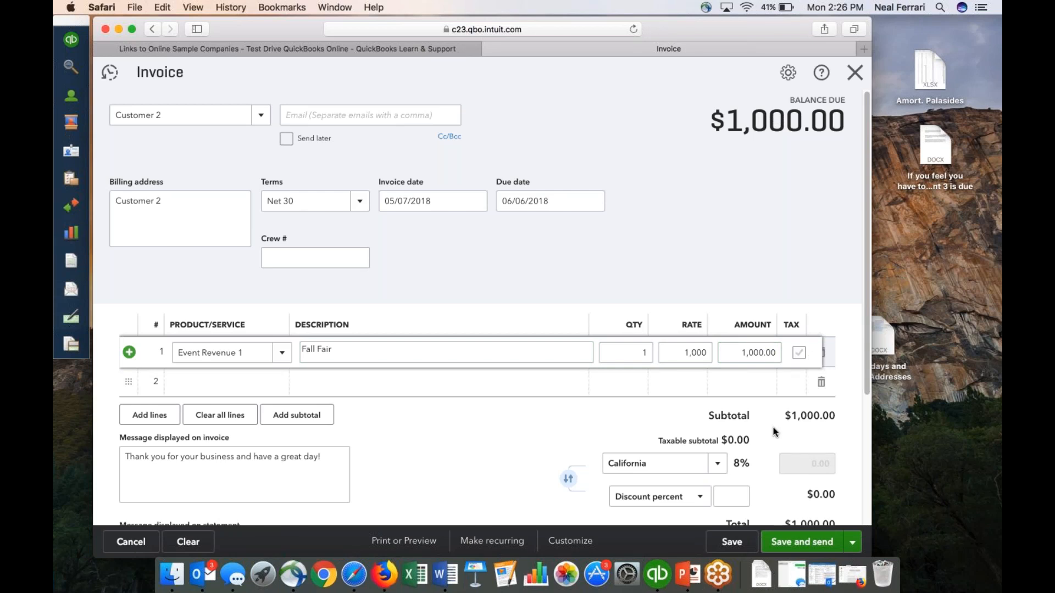
Review the rest of the Customer 2 invoice down to its attachments, then save the invoice and close it.
{"action": "scroll", "coordinate": [775, 433], "scroll_direction": "down", "scroll_amount": 3}
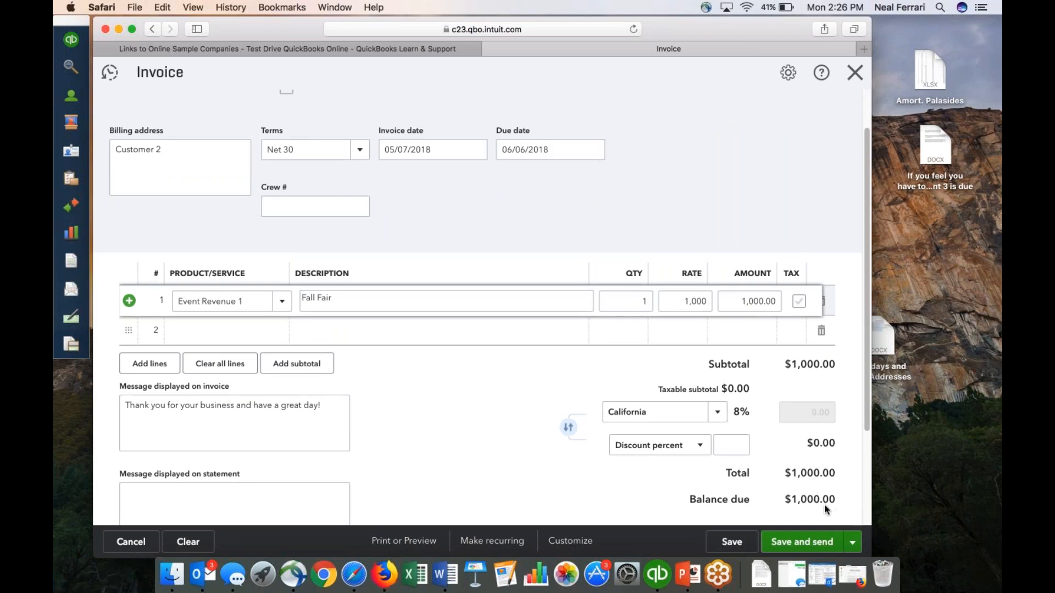
{"action": "scroll", "coordinate": [510, 453], "scroll_direction": "down", "scroll_amount": 5}
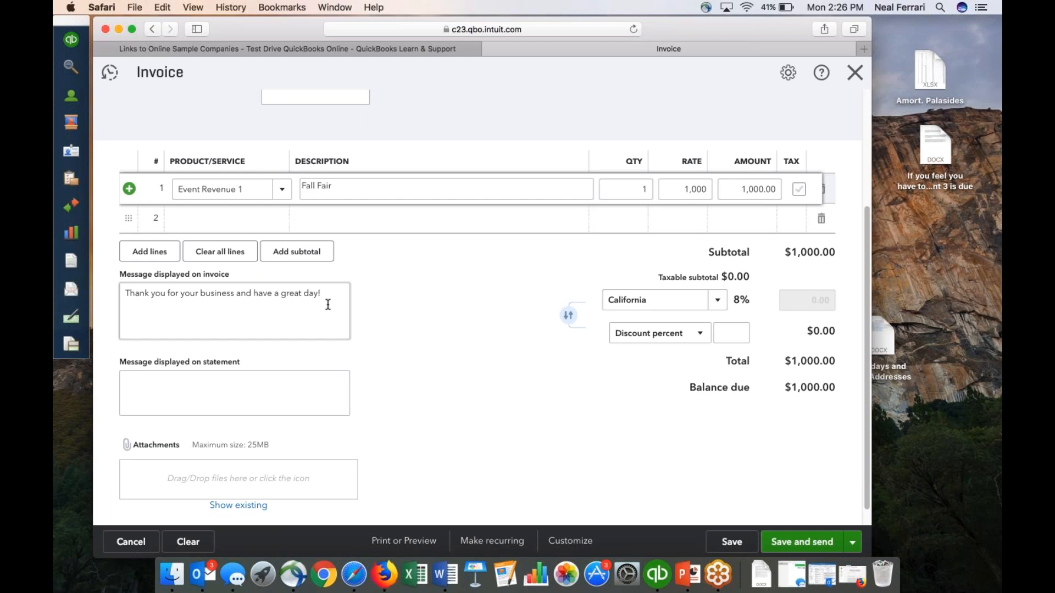
{"action": "scroll", "coordinate": [328, 304], "scroll_direction": "up", "scroll_amount": 3}
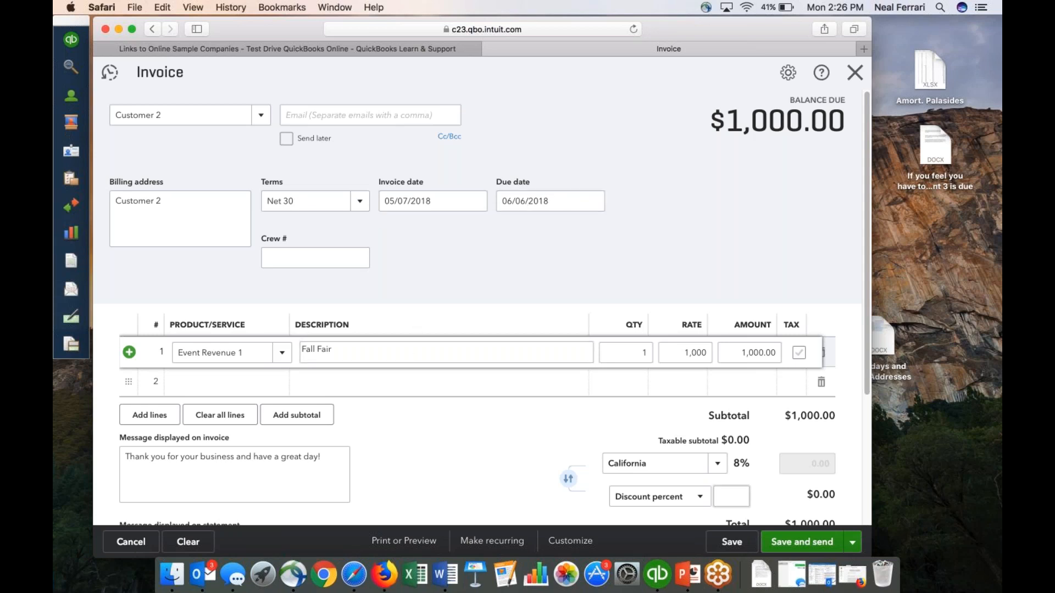
{"action": "left_click", "coordinate": [734, 543]}
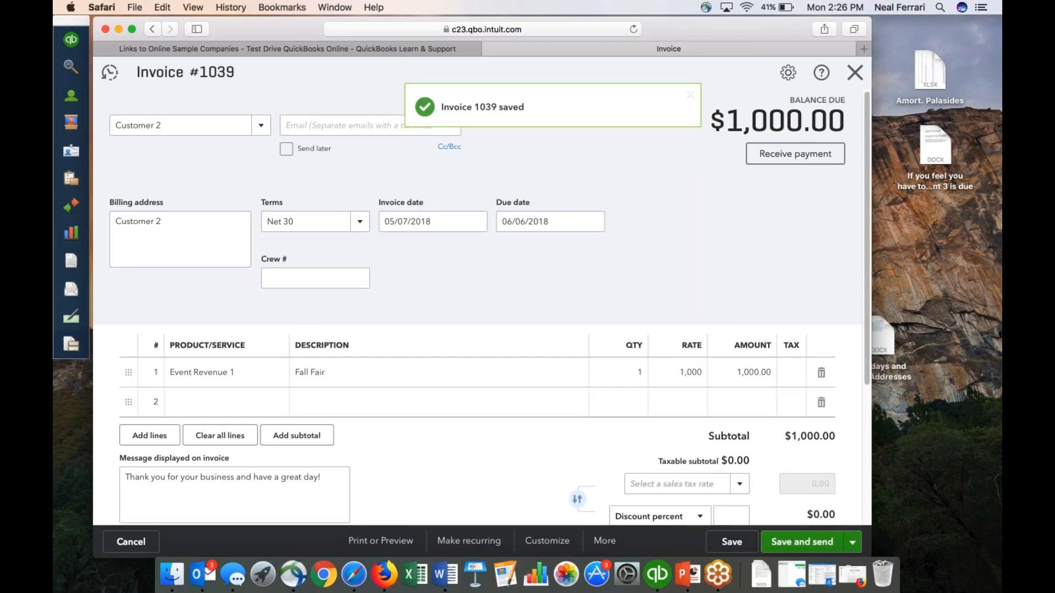
{"action": "left_click", "coordinate": [855, 72]}
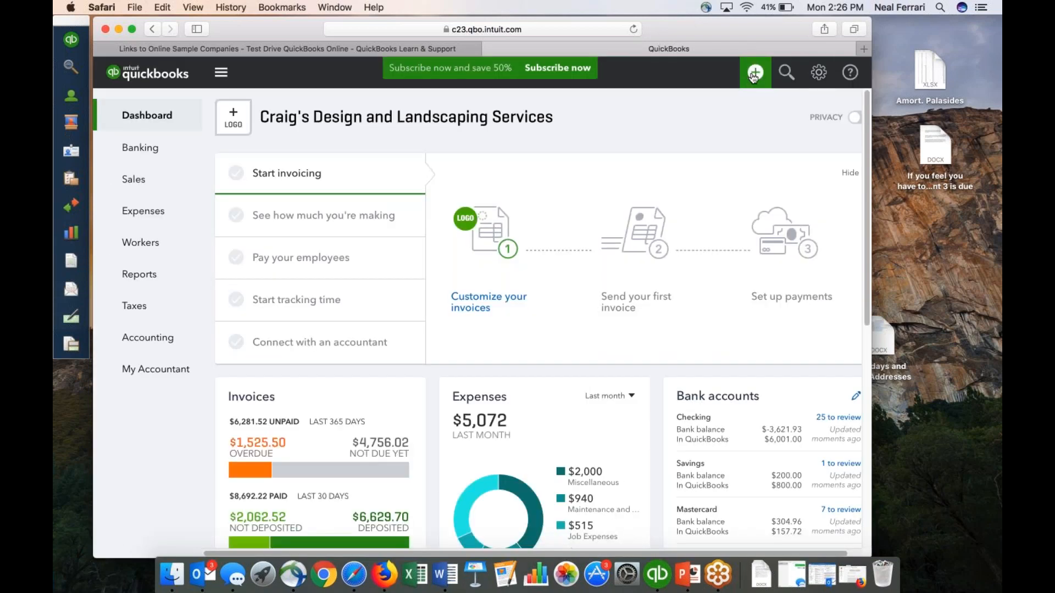
Start a Receive Payment entry for Customer 2 with Cash as the payment method and the Cash bank account as the deposit account.
{"action": "left_click", "coordinate": [754, 73]}
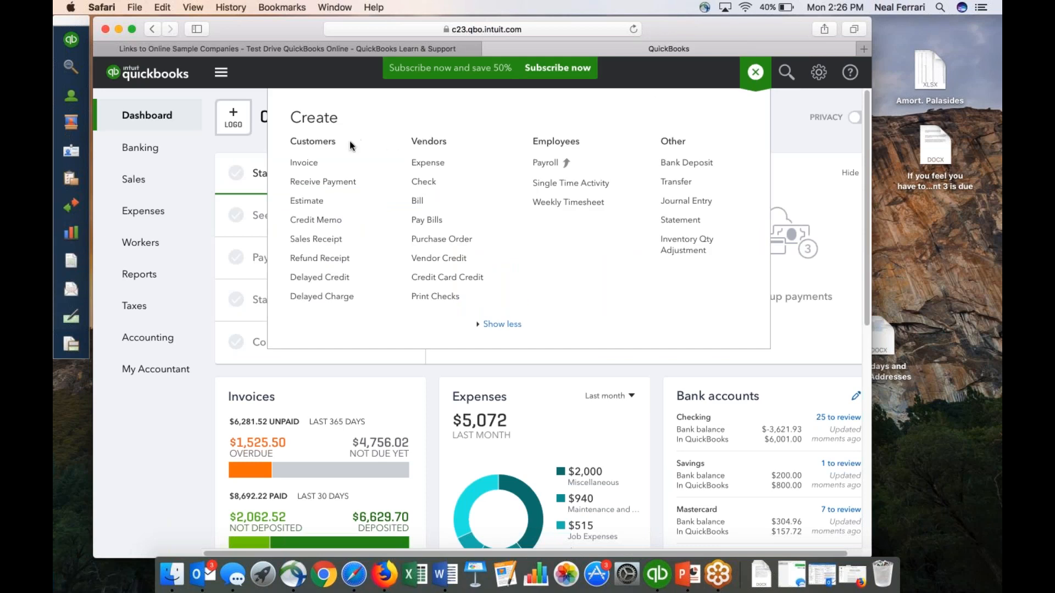
{"action": "left_click", "coordinate": [329, 186]}
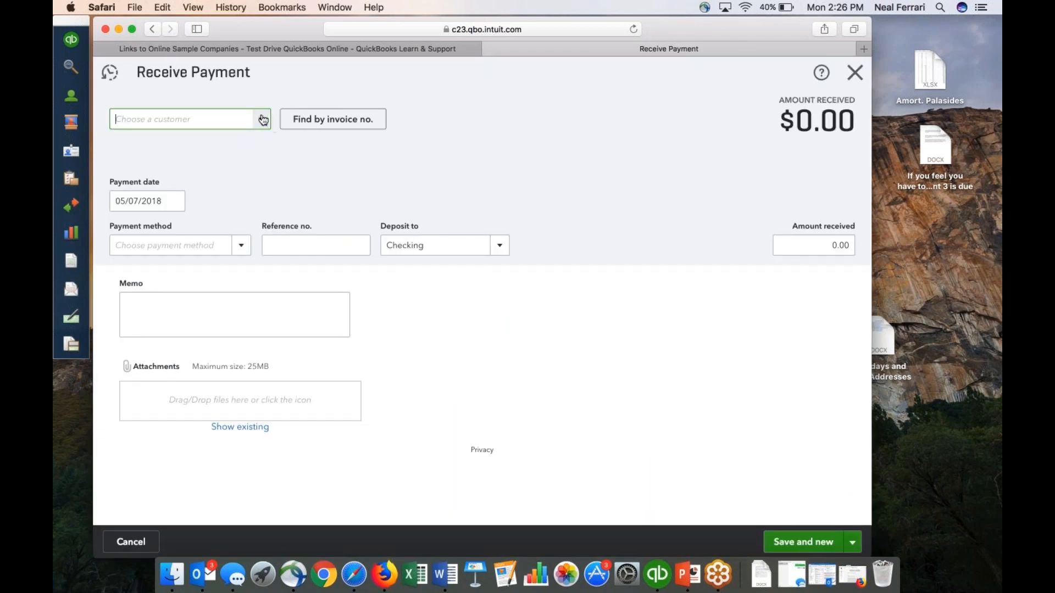
{"action": "left_click", "coordinate": [263, 119]}
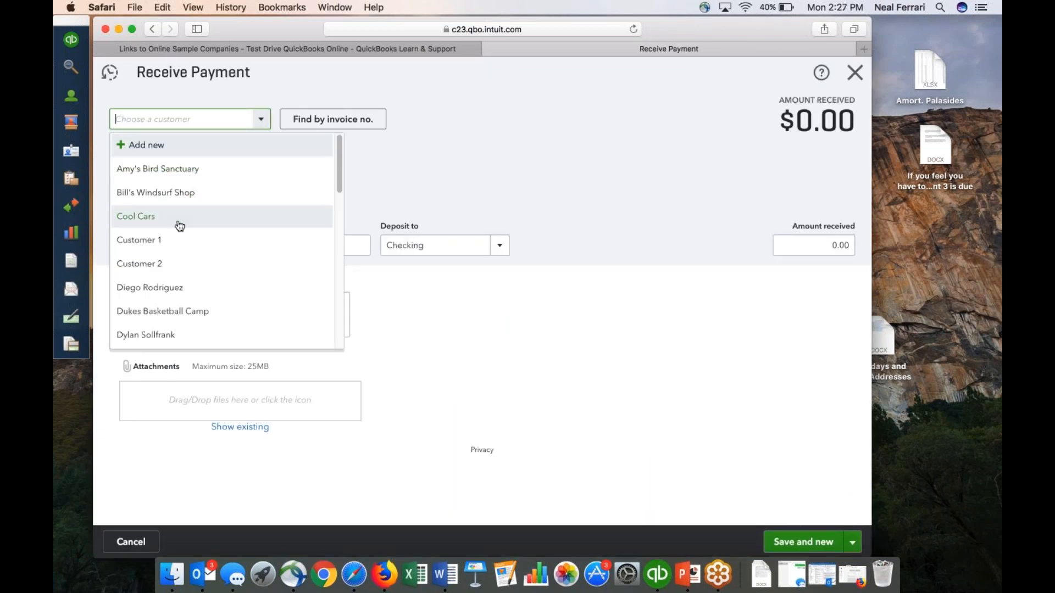
{"action": "left_click", "coordinate": [165, 265]}
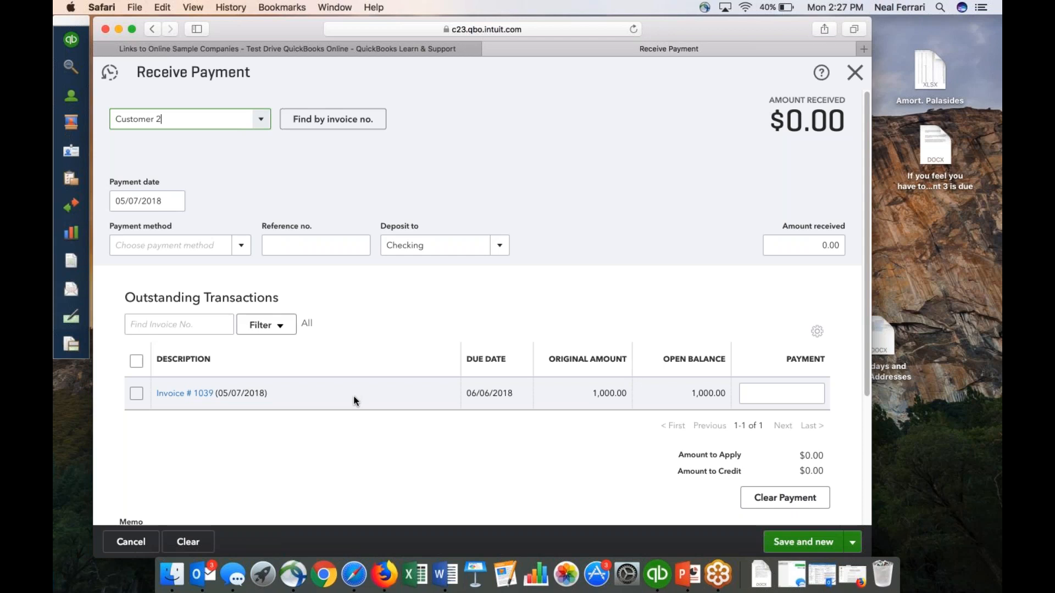
{"action": "left_click", "coordinate": [243, 248]}
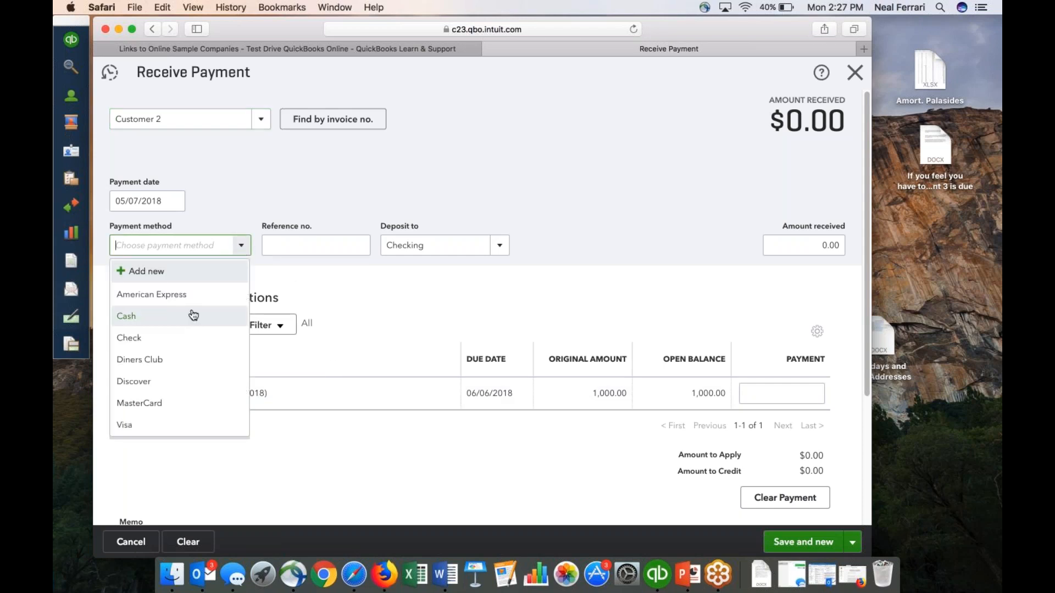
{"action": "left_click", "coordinate": [193, 315]}
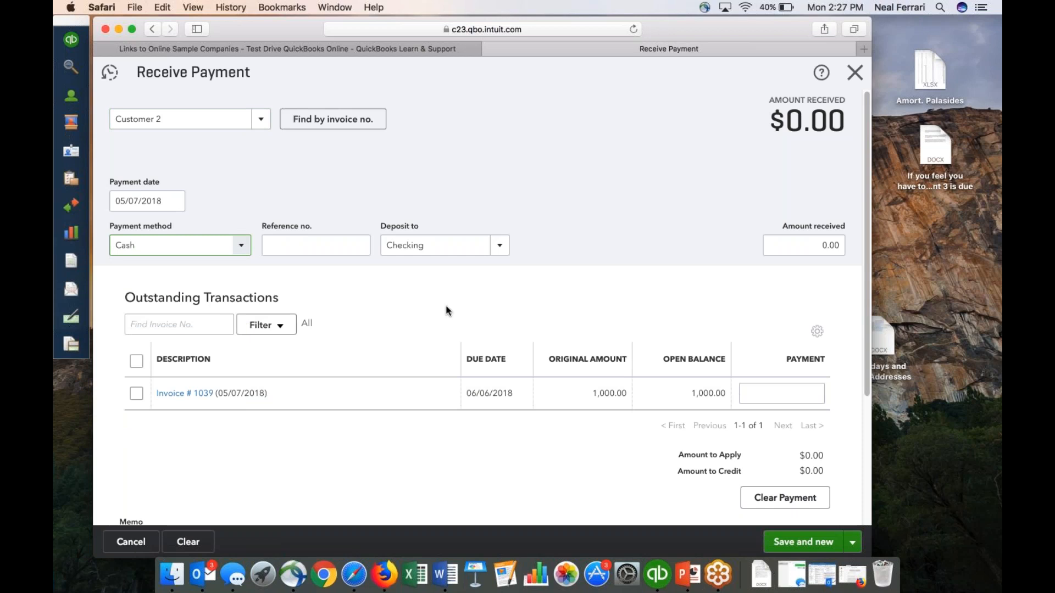
{"action": "left_click", "coordinate": [501, 247]}
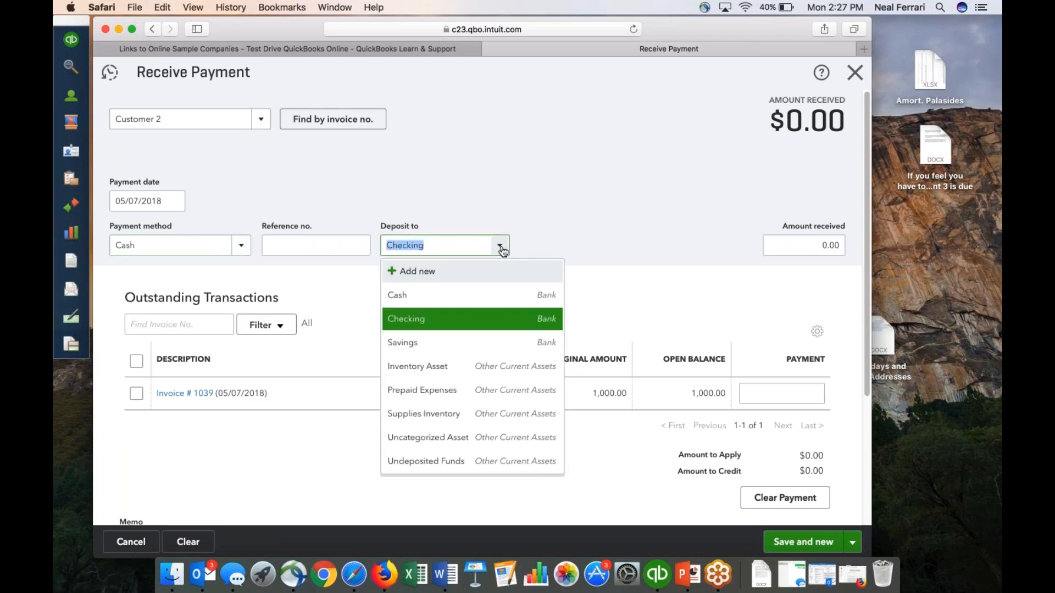
{"action": "left_click", "coordinate": [472, 295]}
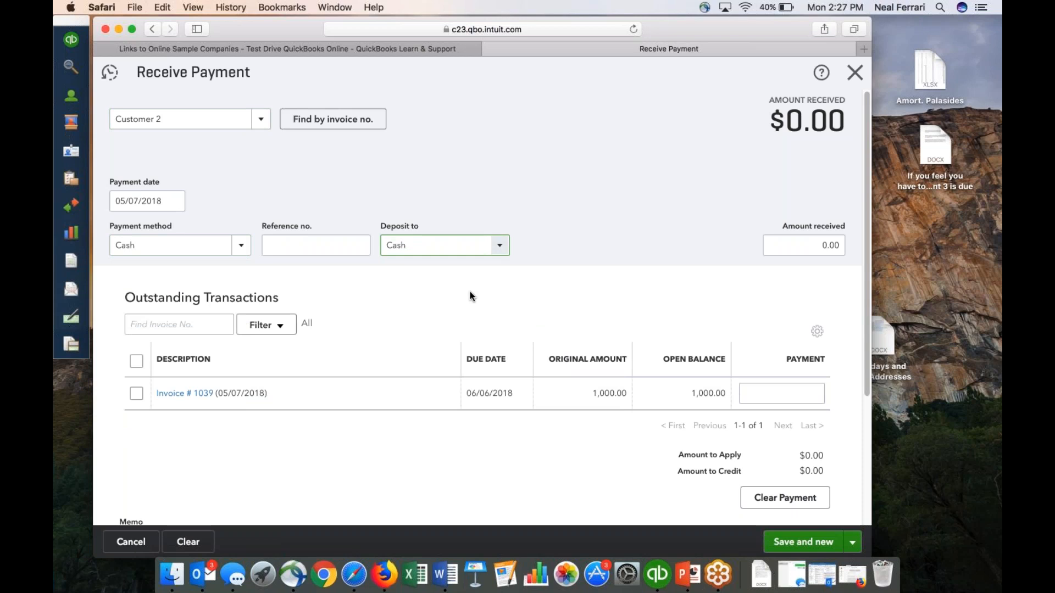
Apply the payment in full to Customer 2's outstanding invoice, save it and close the Receive Payment form.
{"action": "left_click", "coordinate": [136, 393]}
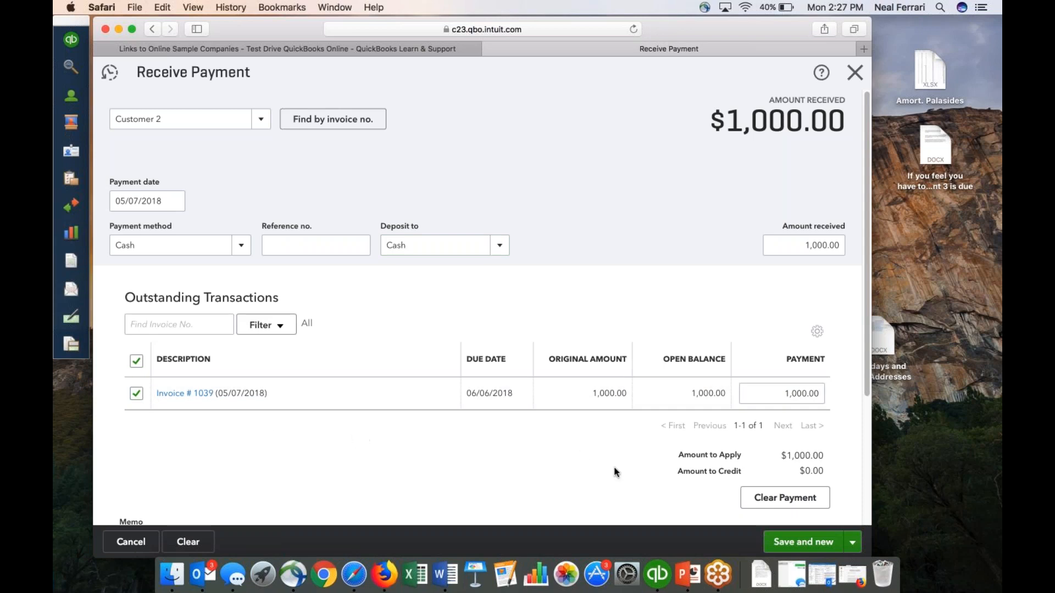
{"action": "left_click", "coordinate": [776, 543]}
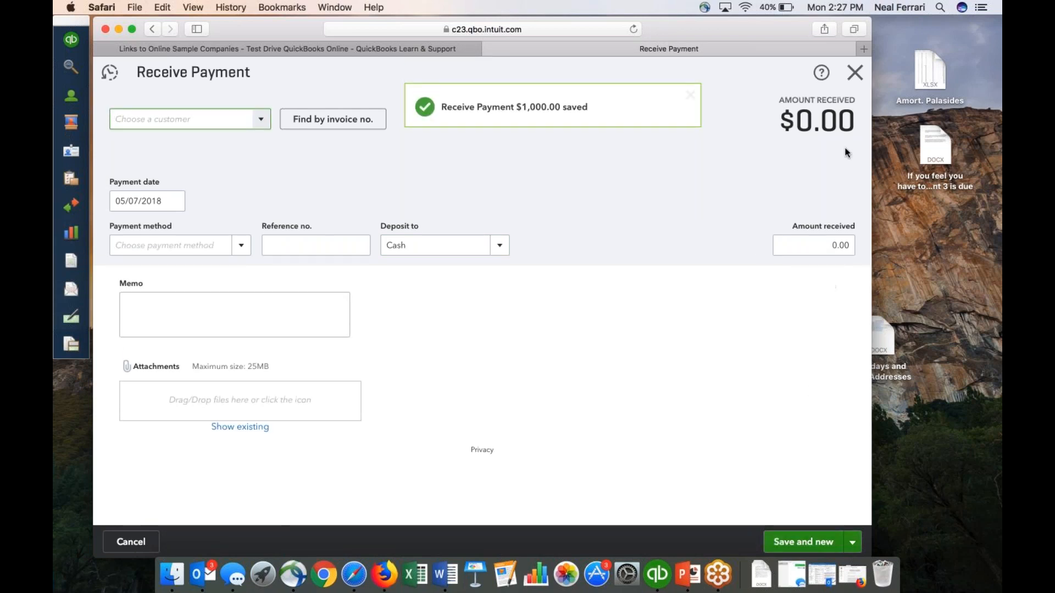
{"action": "left_click", "coordinate": [853, 73]}
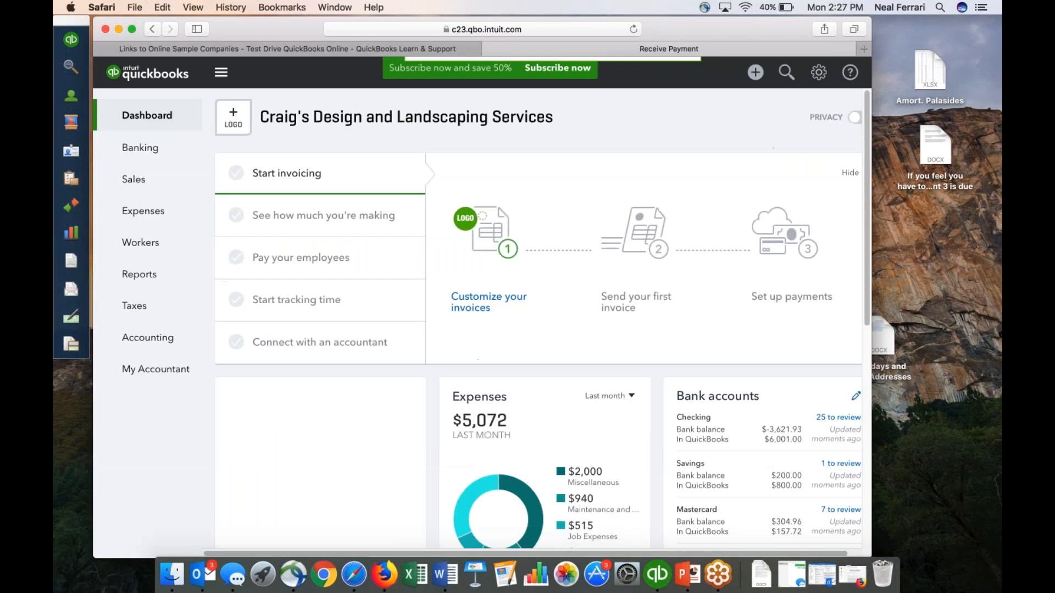
{"action": "left_click", "coordinate": [755, 72]}
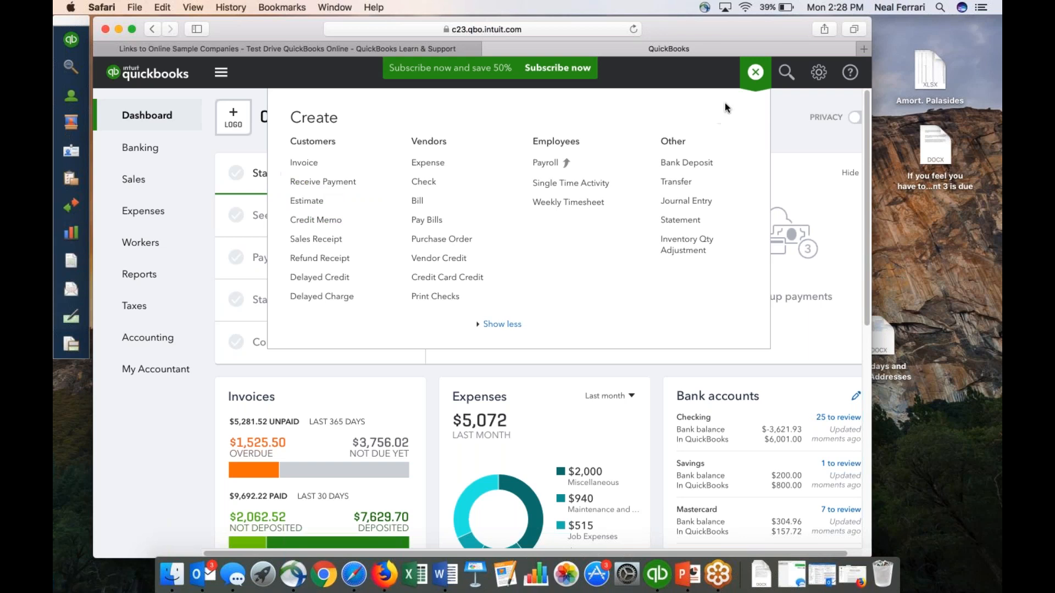
{"action": "left_click", "coordinate": [757, 73]}
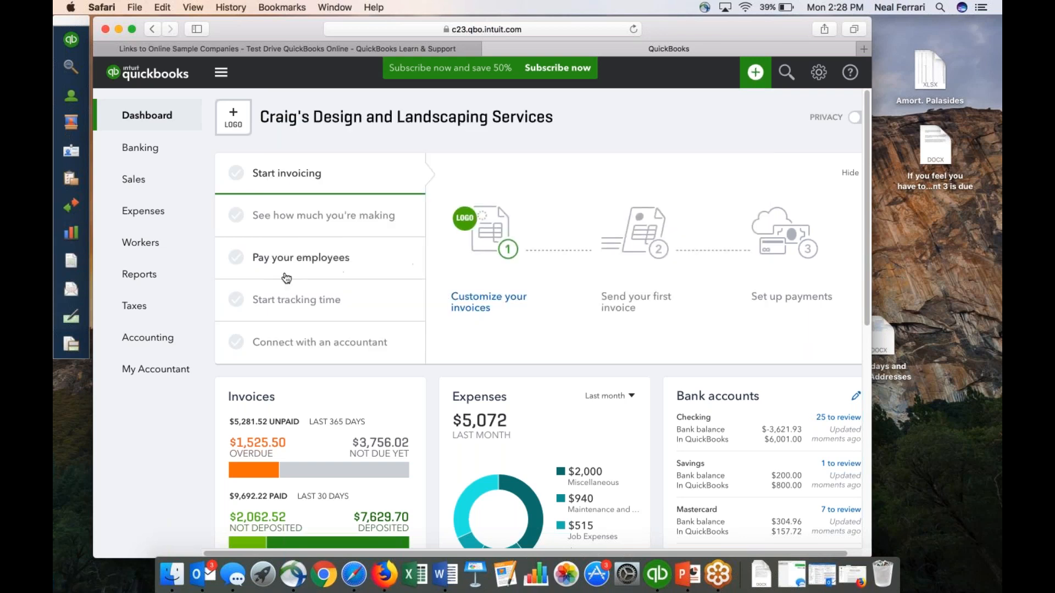
Open the Reports page and look through the standard reports listed under Favorites and Business overview.
{"action": "left_click", "coordinate": [149, 282]}
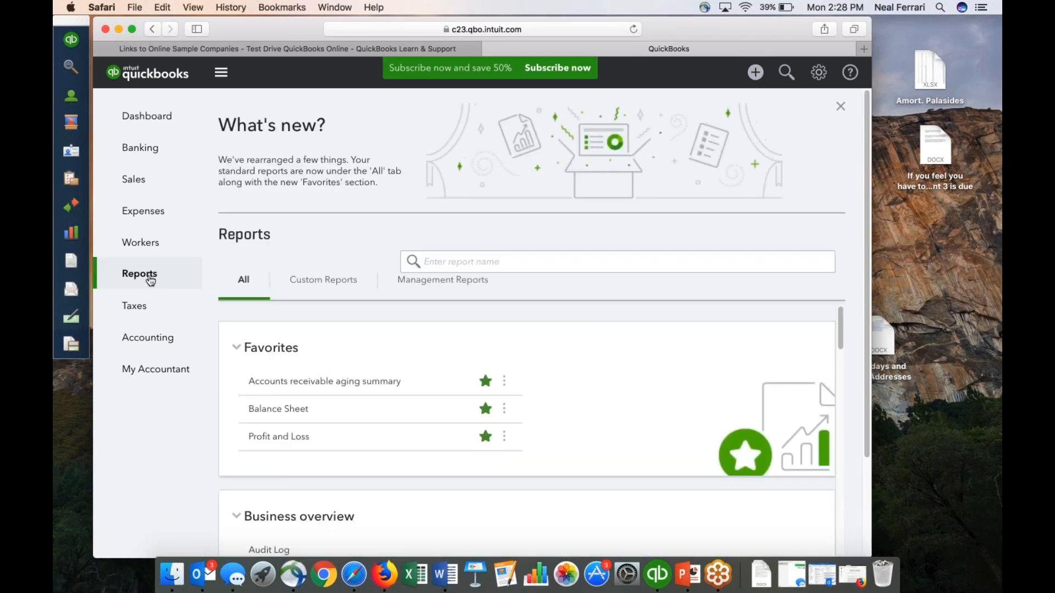
{"action": "scroll", "coordinate": [371, 382], "scroll_direction": "down", "scroll_amount": 5}
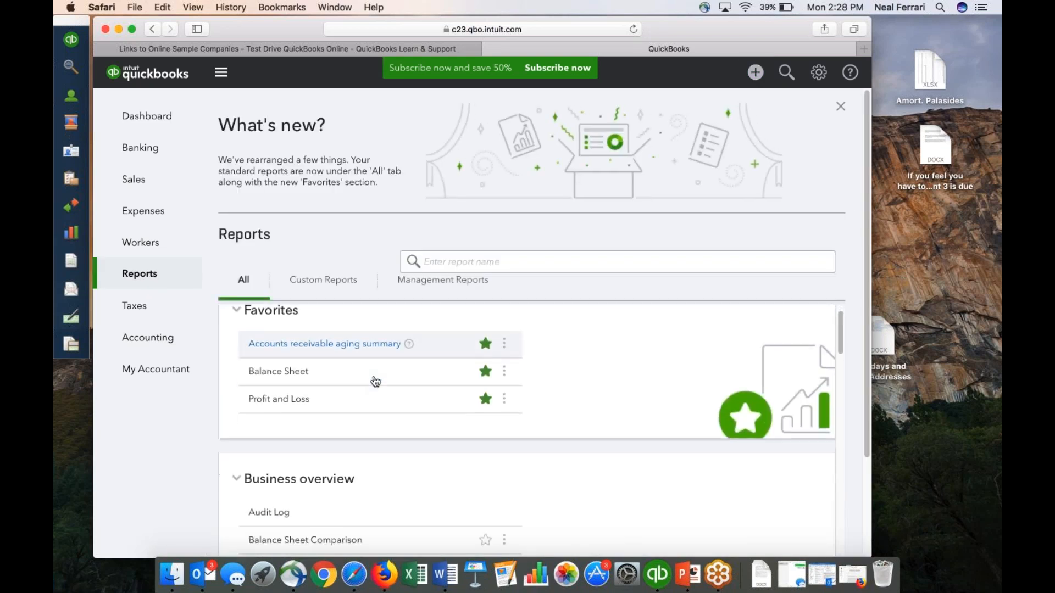
{"action": "scroll", "coordinate": [372, 374], "scroll_direction": "down", "scroll_amount": 4}
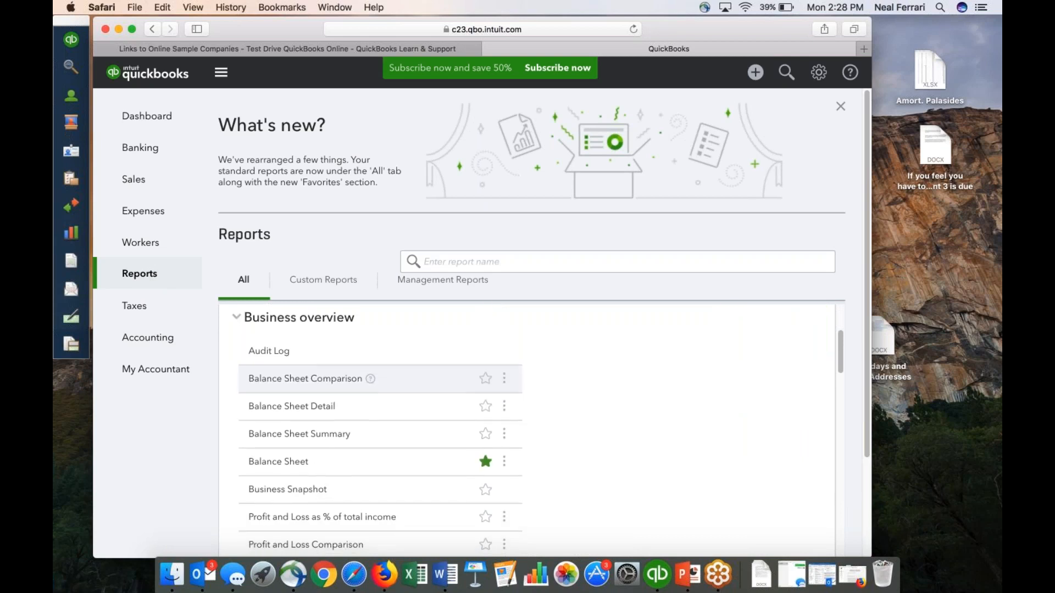
{"action": "scroll", "coordinate": [372, 367], "scroll_direction": "down", "scroll_amount": 2}
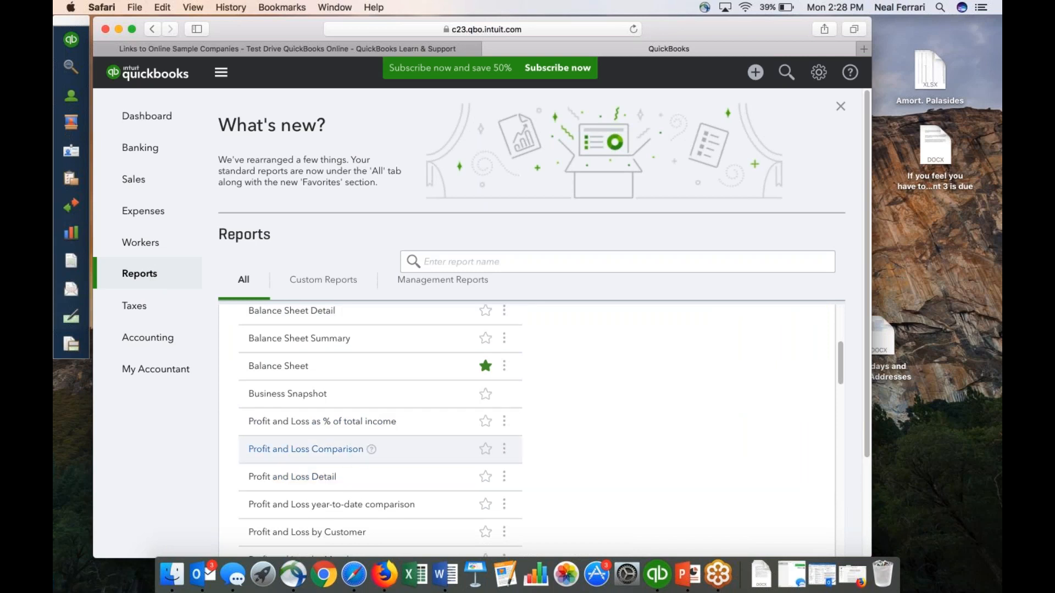
{"action": "scroll", "coordinate": [343, 456], "scroll_direction": "down", "scroll_amount": 3}
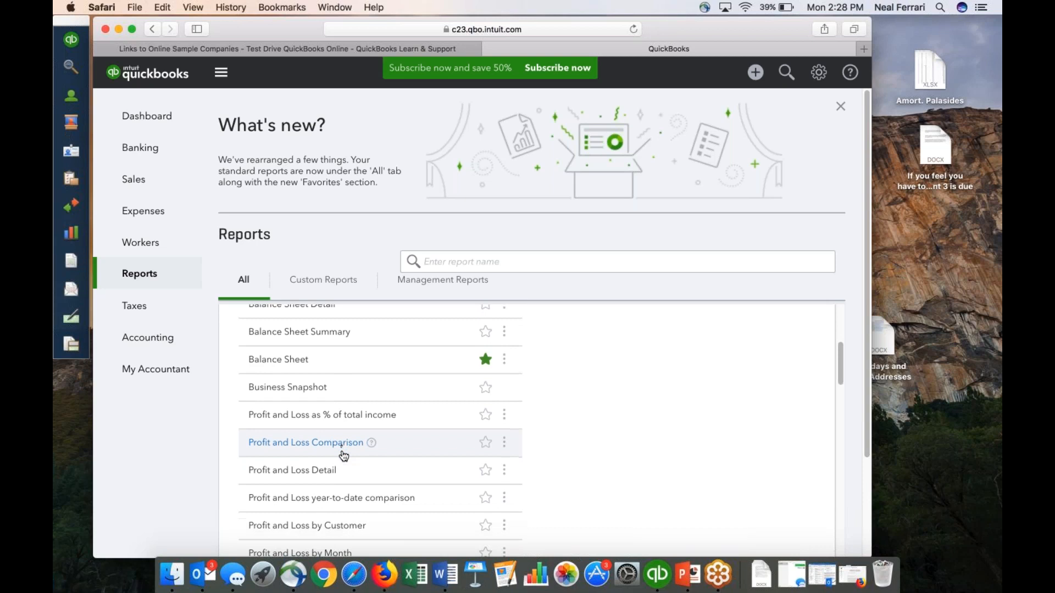
{"action": "scroll", "coordinate": [347, 459], "scroll_direction": "down", "scroll_amount": 4}
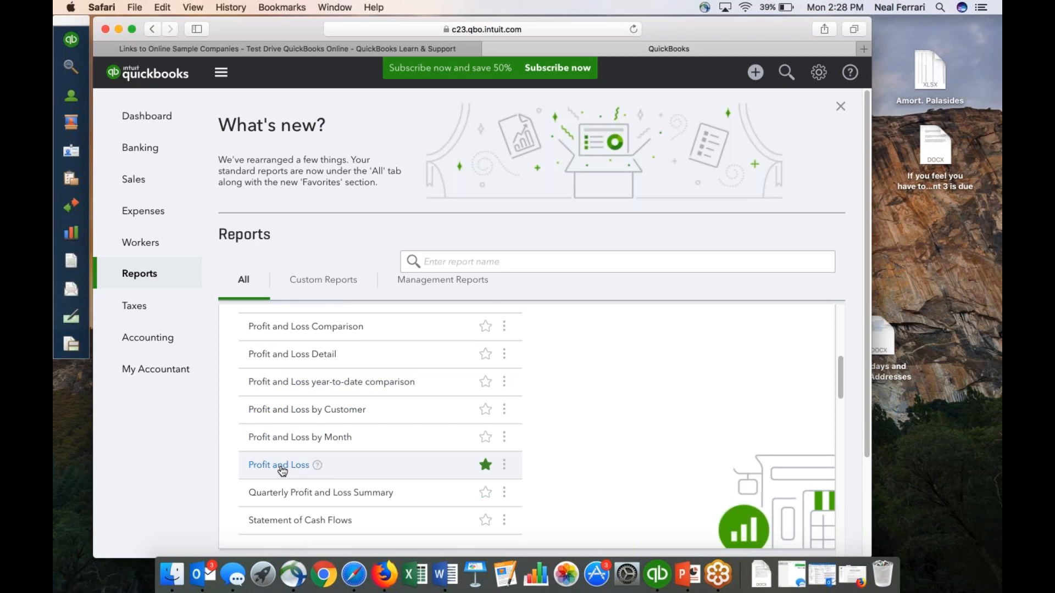
{"action": "scroll", "coordinate": [282, 471], "scroll_direction": "up", "scroll_amount": 3}
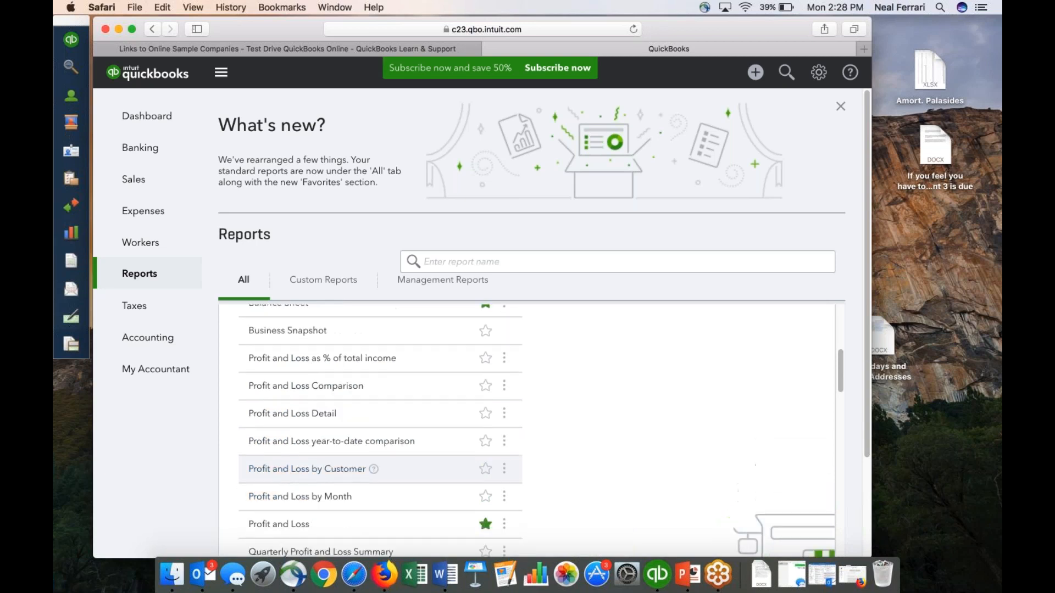
{"action": "scroll", "coordinate": [303, 368], "scroll_direction": "up", "scroll_amount": 4}
{"action": "scroll", "coordinate": [303, 372], "scroll_direction": "up", "scroll_amount": 2}
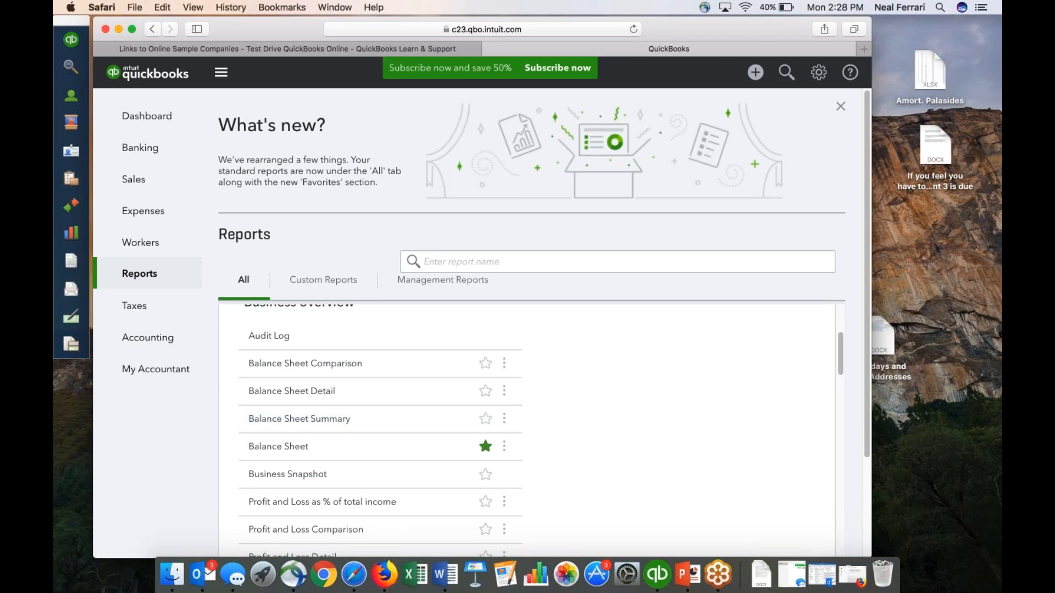
View the list of Management Reports and return to the list of all reports.
{"action": "left_click", "coordinate": [412, 283]}
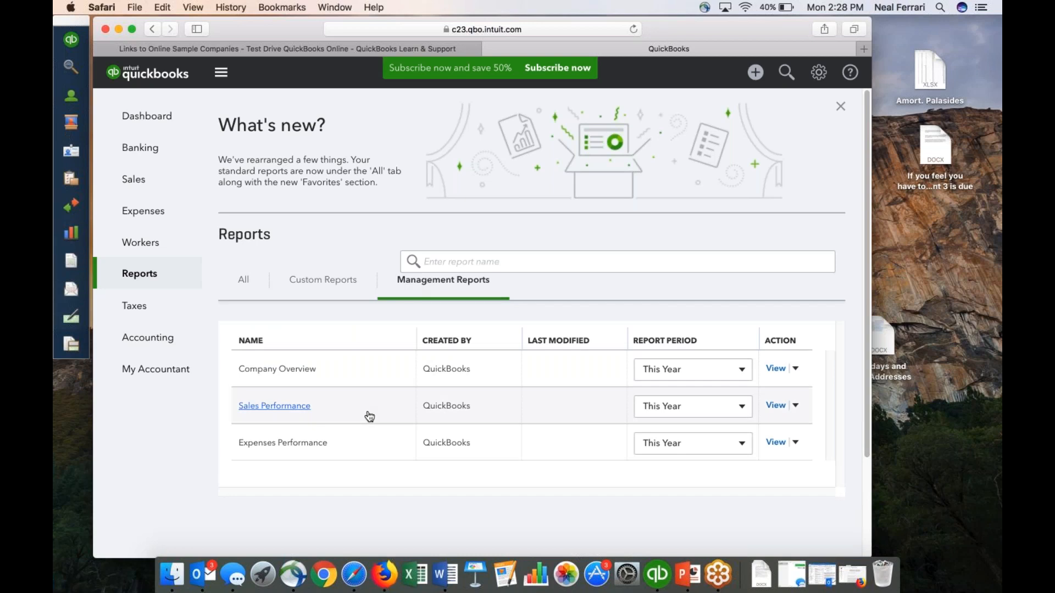
{"action": "scroll", "coordinate": [369, 417], "scroll_direction": "down", "scroll_amount": 3}
{"action": "scroll", "coordinate": [275, 405], "scroll_direction": "up", "scroll_amount": 3}
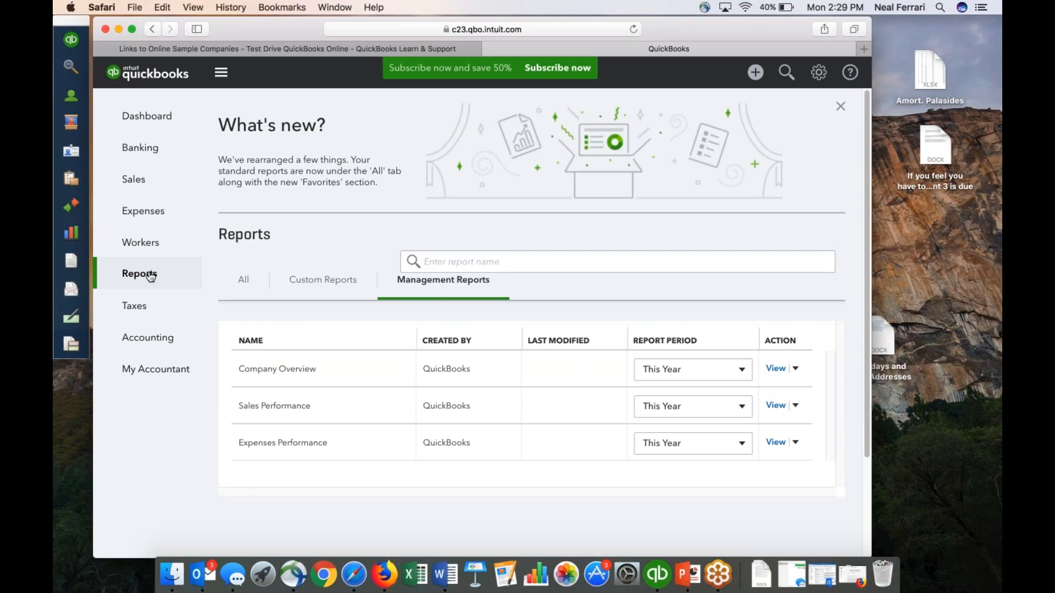
{"action": "left_click", "coordinate": [246, 279]}
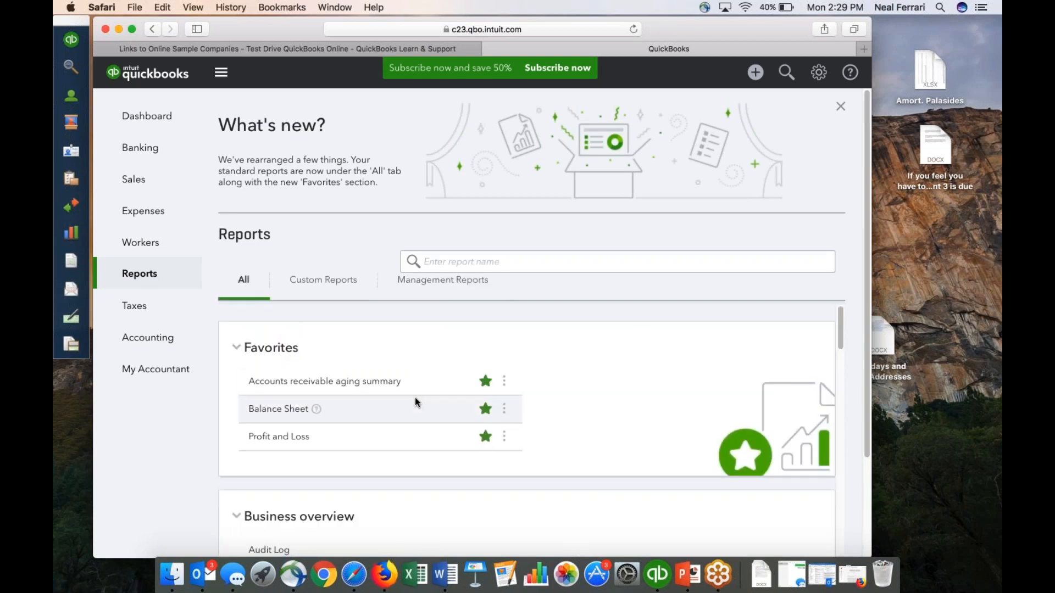
Browse the remaining report groups in the full list, down to the reports under For my accountant.
{"action": "scroll", "coordinate": [414, 397], "scroll_direction": "down", "scroll_amount": 10}
{"action": "scroll", "coordinate": [409, 401], "scroll_direction": "down", "scroll_amount": 10}
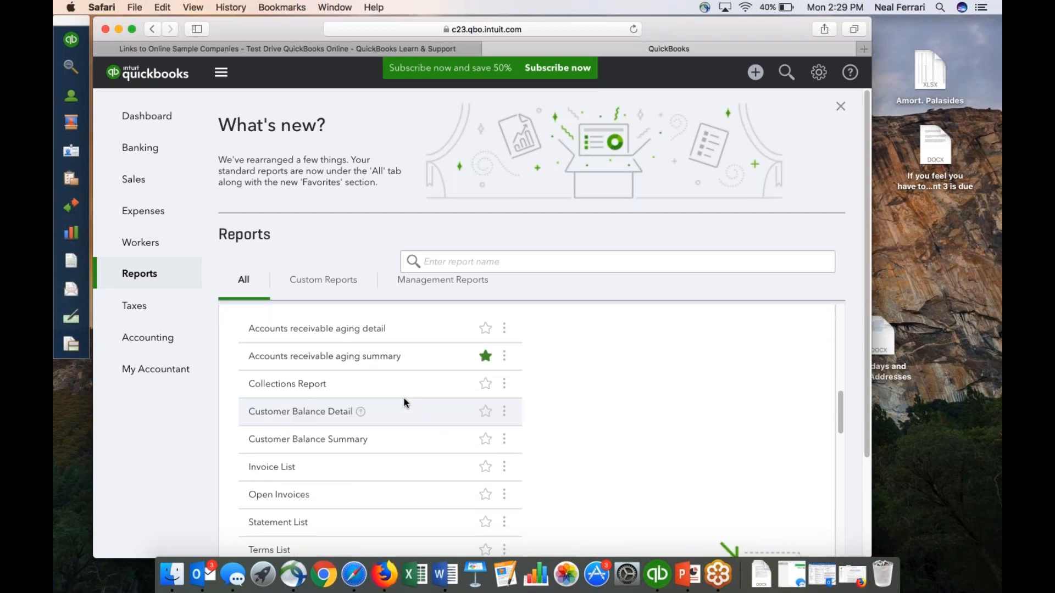
{"action": "scroll", "coordinate": [395, 418], "scroll_direction": "down", "scroll_amount": 5}
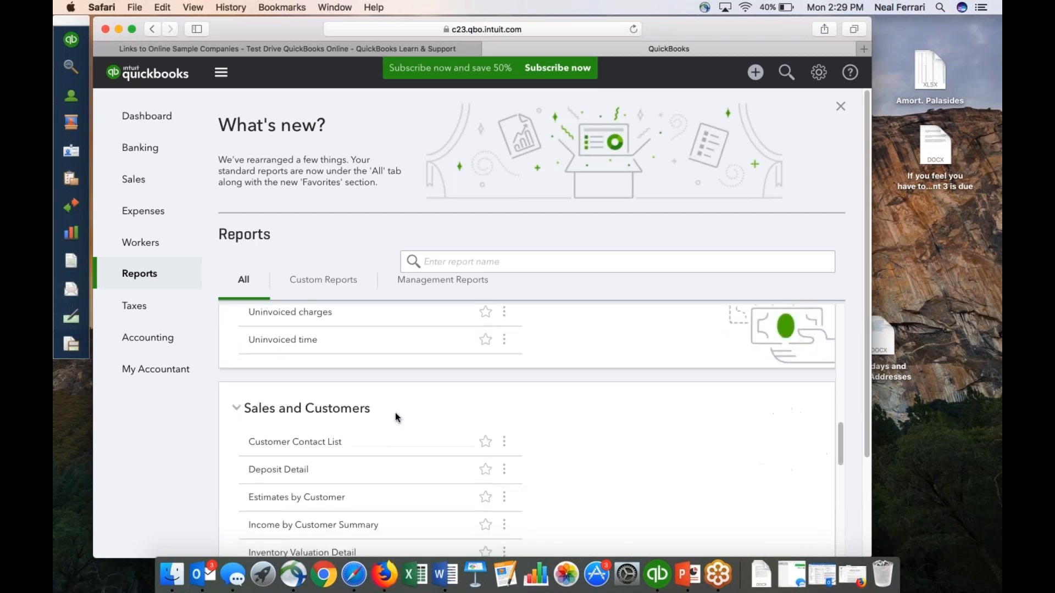
{"action": "scroll", "coordinate": [396, 418], "scroll_direction": "down", "scroll_amount": 4}
{"action": "scroll", "coordinate": [395, 420], "scroll_direction": "down", "scroll_amount": 5}
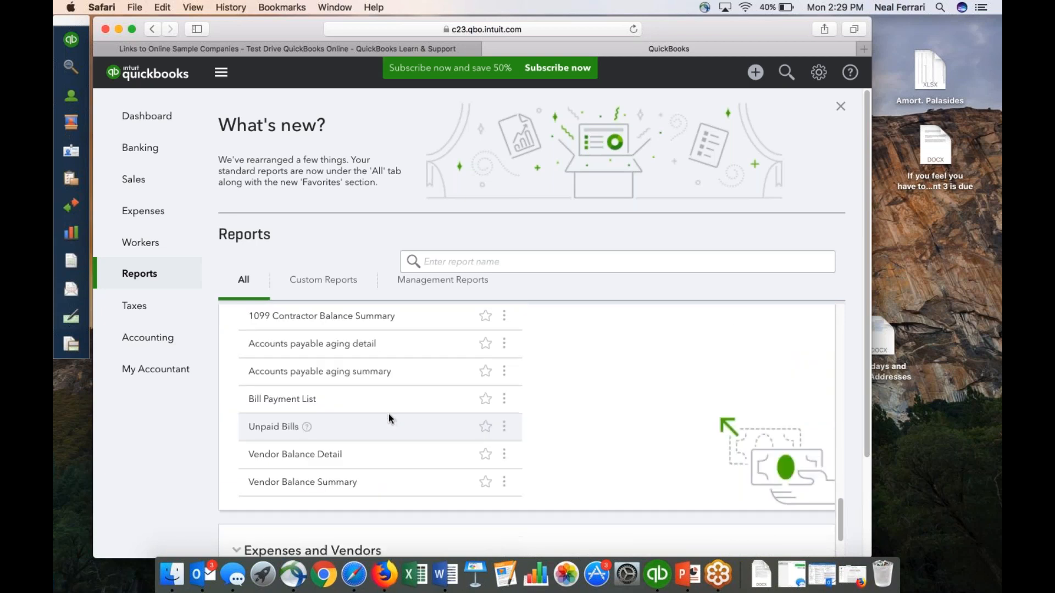
{"action": "scroll", "coordinate": [389, 419], "scroll_direction": "down", "scroll_amount": 2}
{"action": "scroll", "coordinate": [388, 417], "scroll_direction": "down", "scroll_amount": 4}
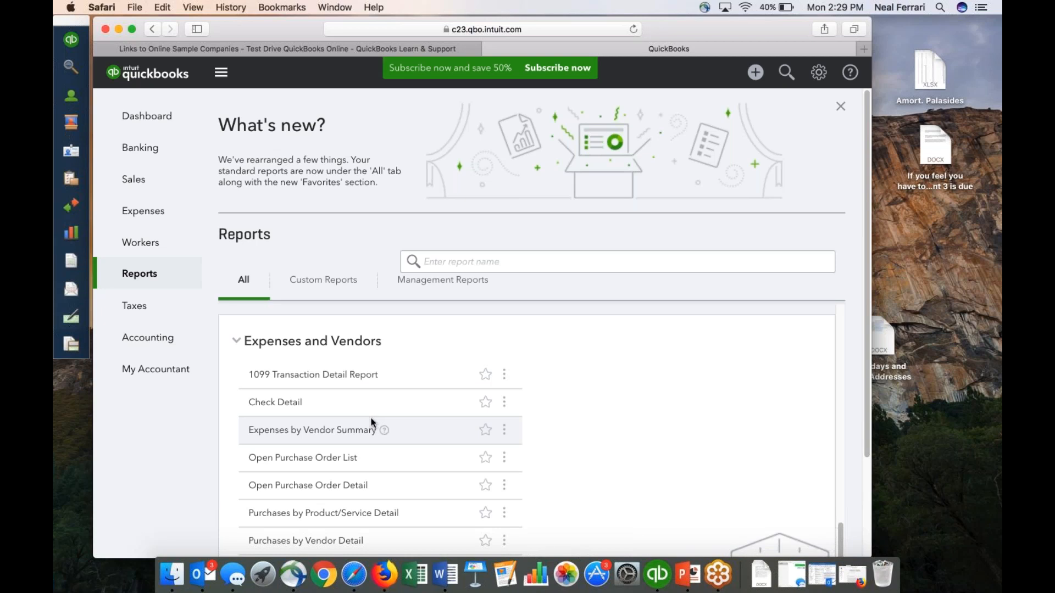
{"action": "scroll", "coordinate": [371, 422], "scroll_direction": "down", "scroll_amount": 10}
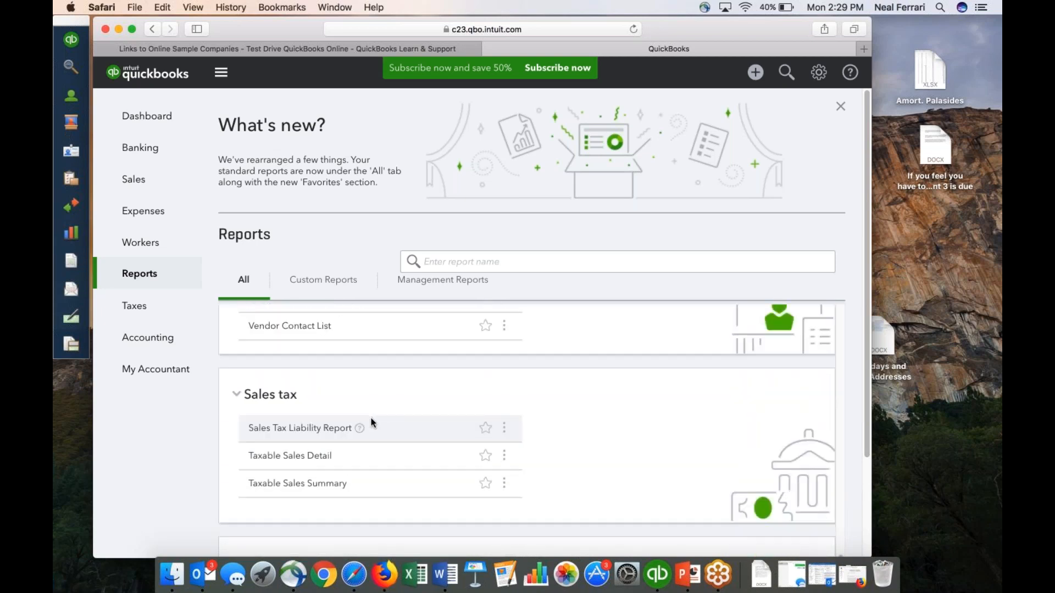
{"action": "scroll", "coordinate": [371, 422], "scroll_direction": "down", "scroll_amount": 5}
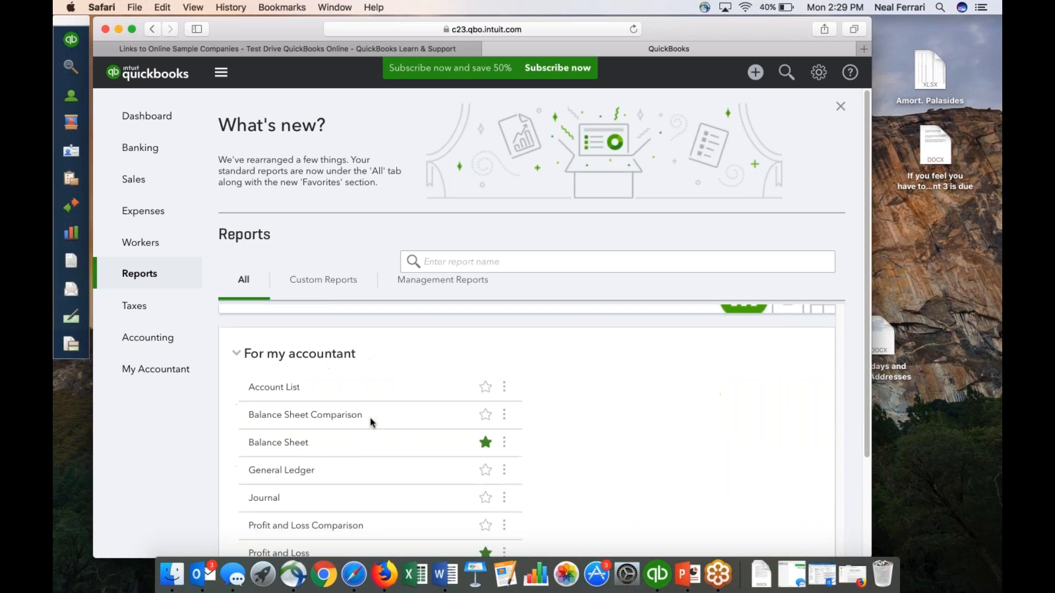
{"action": "scroll", "coordinate": [372, 422], "scroll_direction": "down", "scroll_amount": 2}
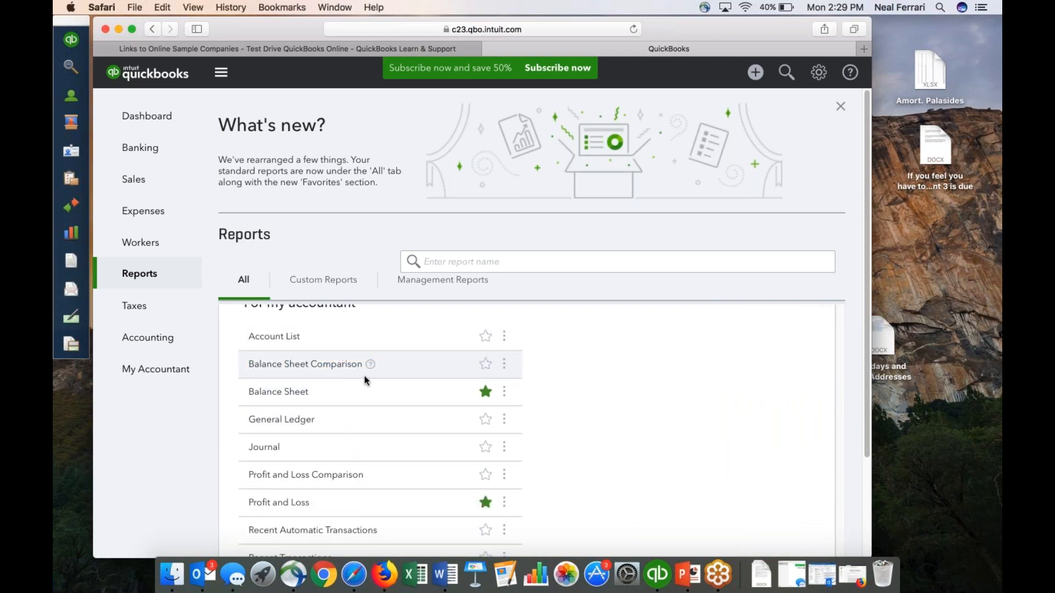
{"action": "scroll", "coordinate": [365, 385], "scroll_direction": "down", "scroll_amount": 2}
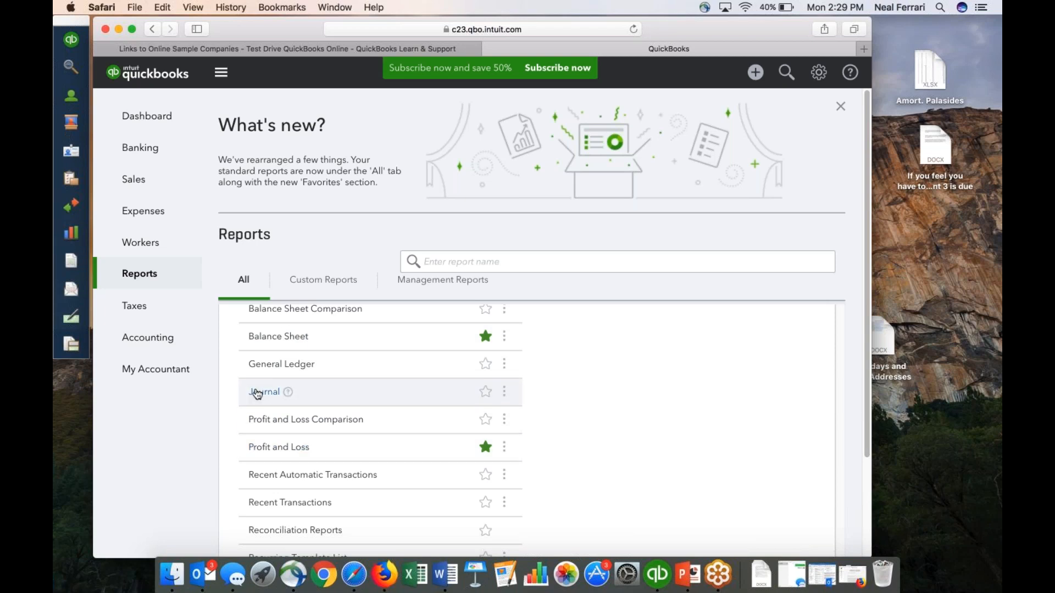
Open the Balance Sheet report from the For my accountant group and review its assets, liabilities and equity.
{"action": "left_click", "coordinate": [293, 337]}
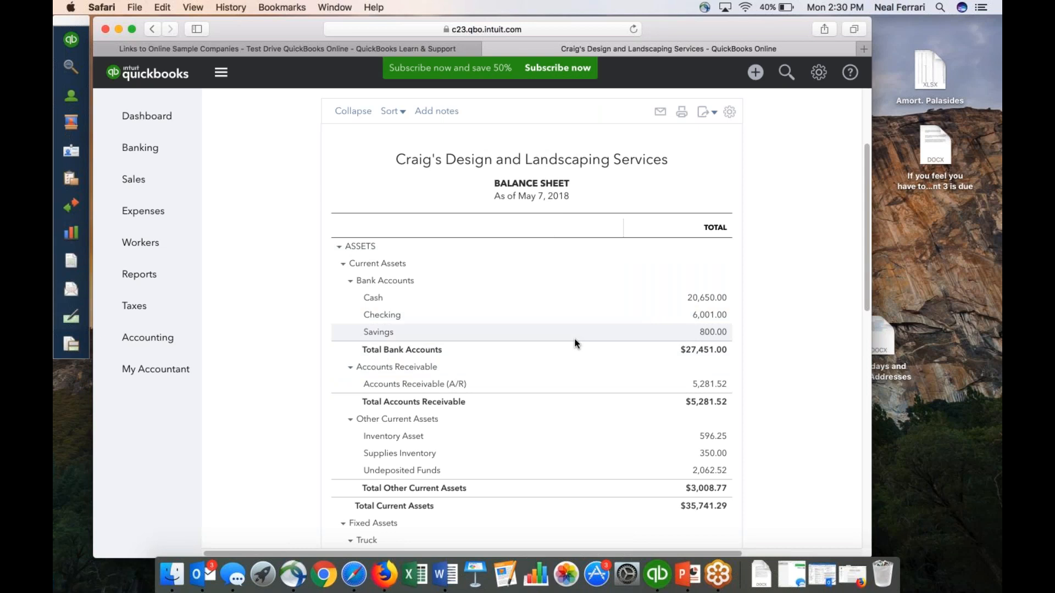
{"action": "scroll", "coordinate": [575, 341], "scroll_direction": "down", "scroll_amount": 6}
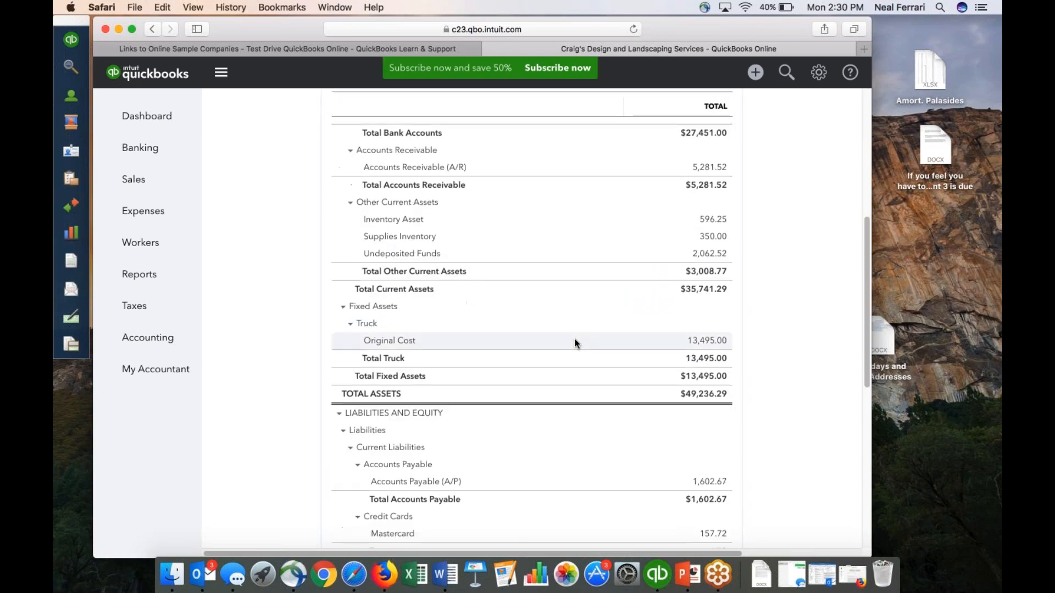
{"action": "scroll", "coordinate": [574, 339], "scroll_direction": "down", "scroll_amount": 6}
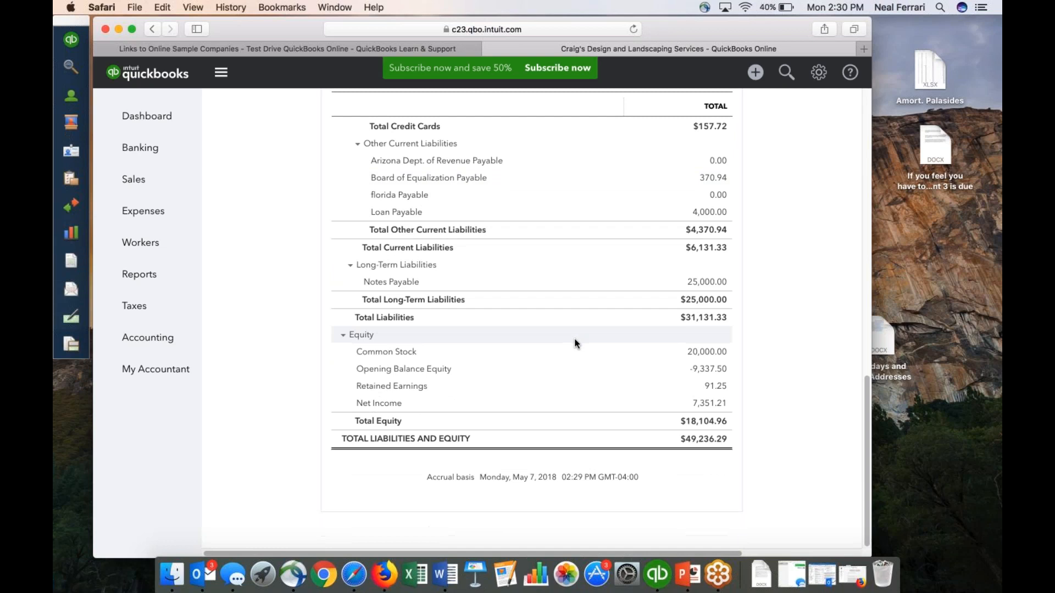
{"action": "scroll", "coordinate": [575, 343], "scroll_direction": "up", "scroll_amount": 15}
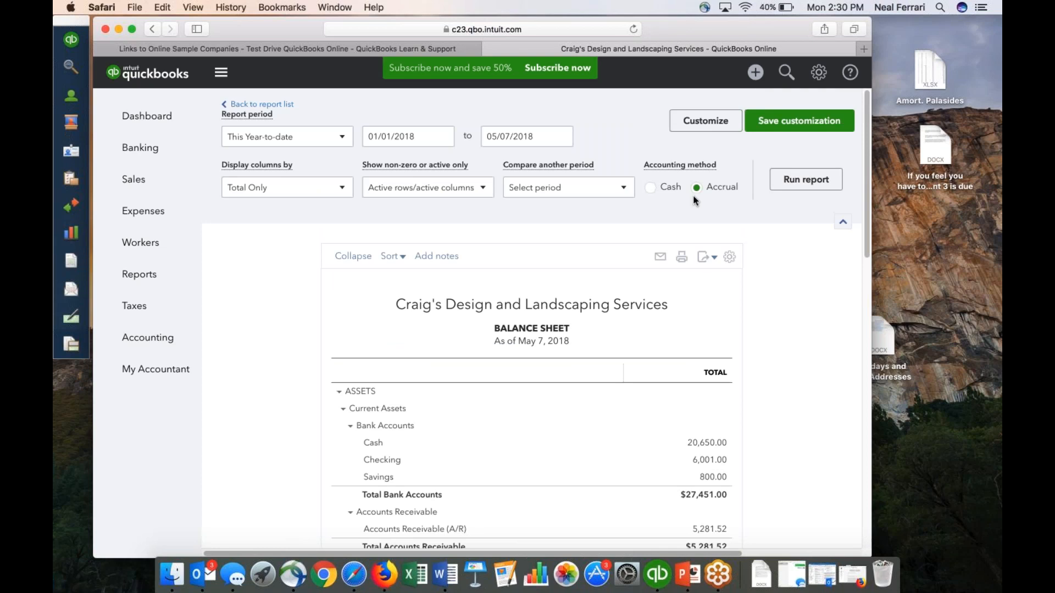
Export the Balance Sheet to Excel, open the downloaded workbook to view it, and close it again.
{"action": "left_click", "coordinate": [703, 260]}
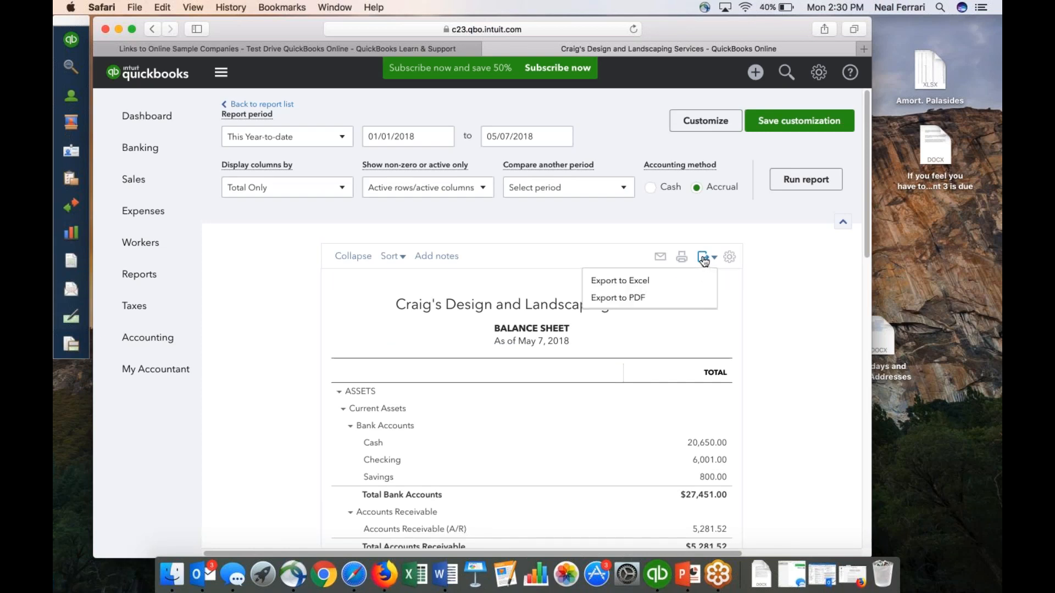
{"action": "left_click", "coordinate": [638, 280]}
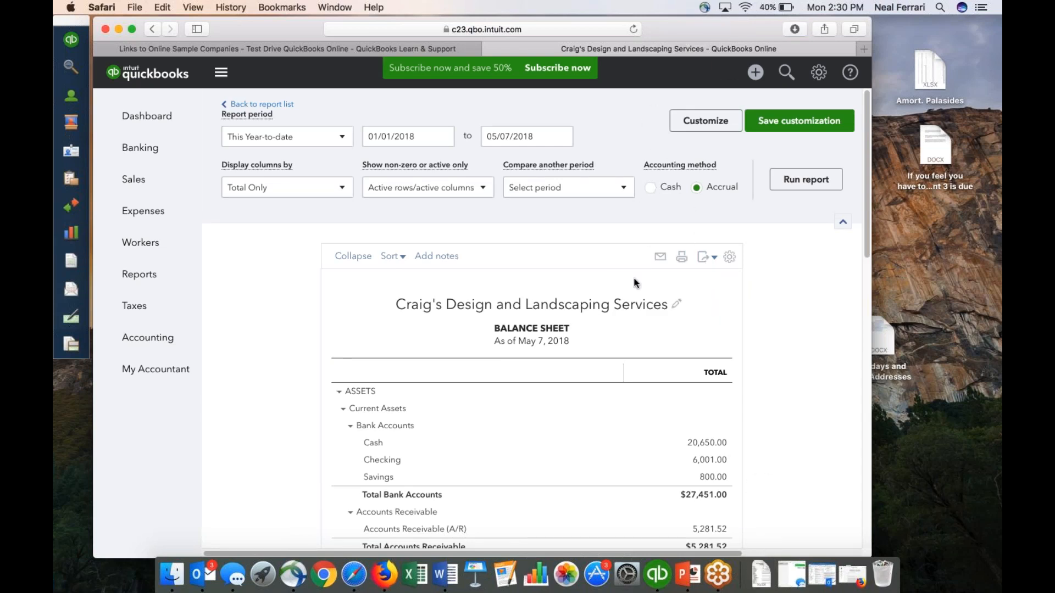
{"action": "left_click", "coordinate": [761, 573]}
{"action": "left_click", "coordinate": [755, 533]}
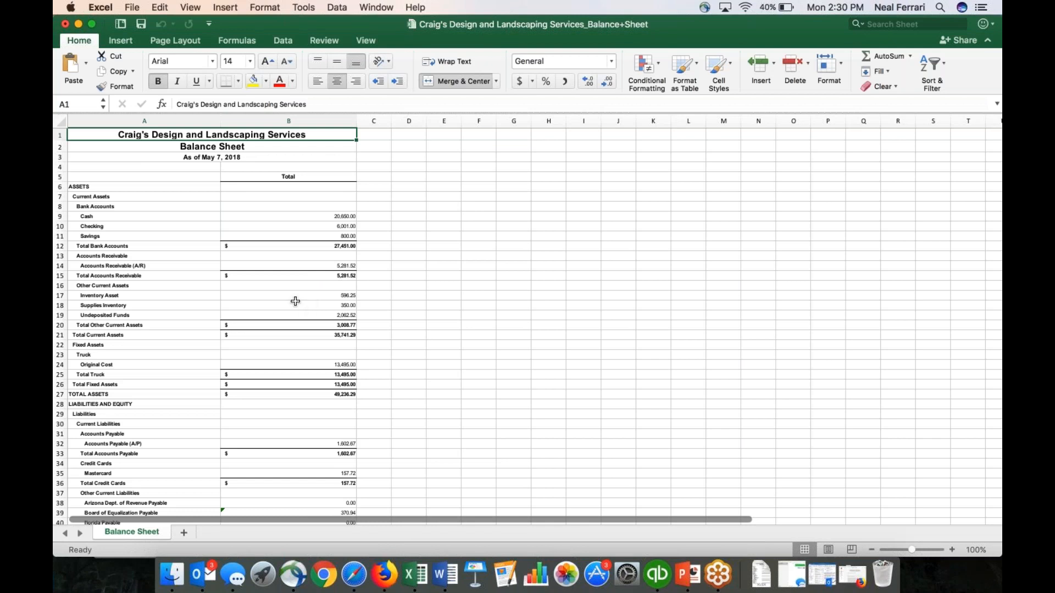
{"action": "left_click", "coordinate": [65, 24]}
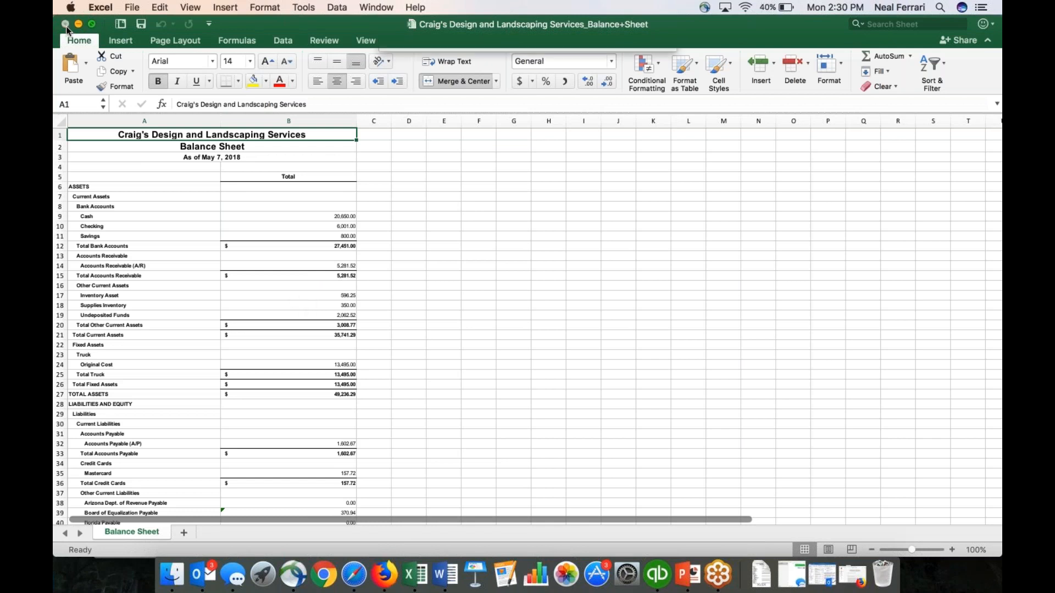
{"action": "left_click", "coordinate": [482, 115]}
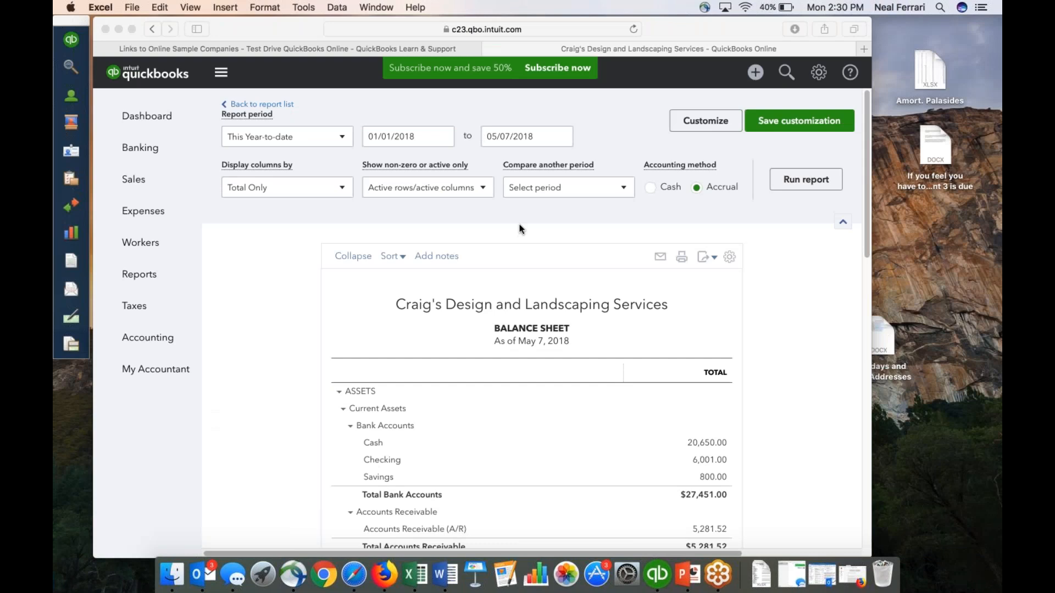
Drill into the Cash balance on the Balance Sheet to examine its transactions and return to the report.
{"action": "scroll", "coordinate": [575, 305], "scroll_direction": "down", "scroll_amount": 5}
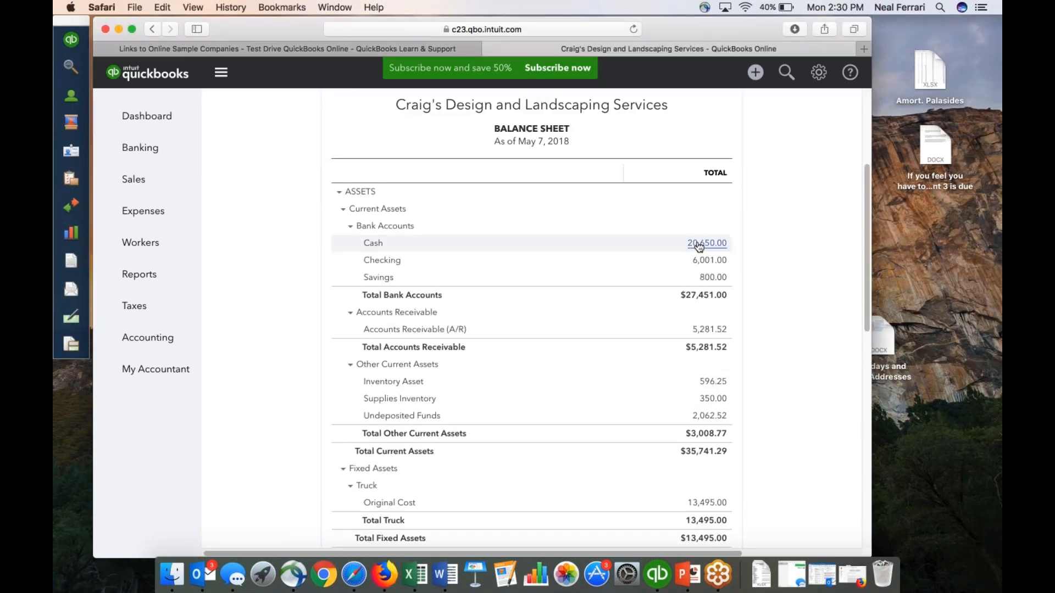
{"action": "left_click", "coordinate": [706, 245]}
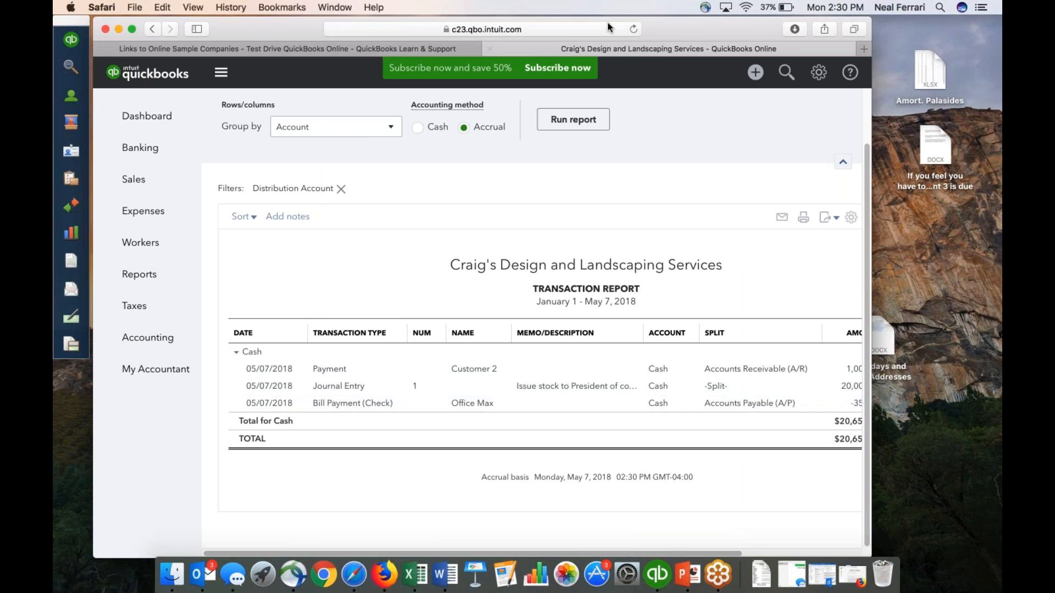
{"action": "mouse_move", "coordinate": [238, 28]}
{"action": "left_mouse_down"}
{"action": "mouse_move", "coordinate": [230, 21]}
{"action": "mouse_move", "coordinate": [246, 20]}
{"action": "left_mouse_up"}
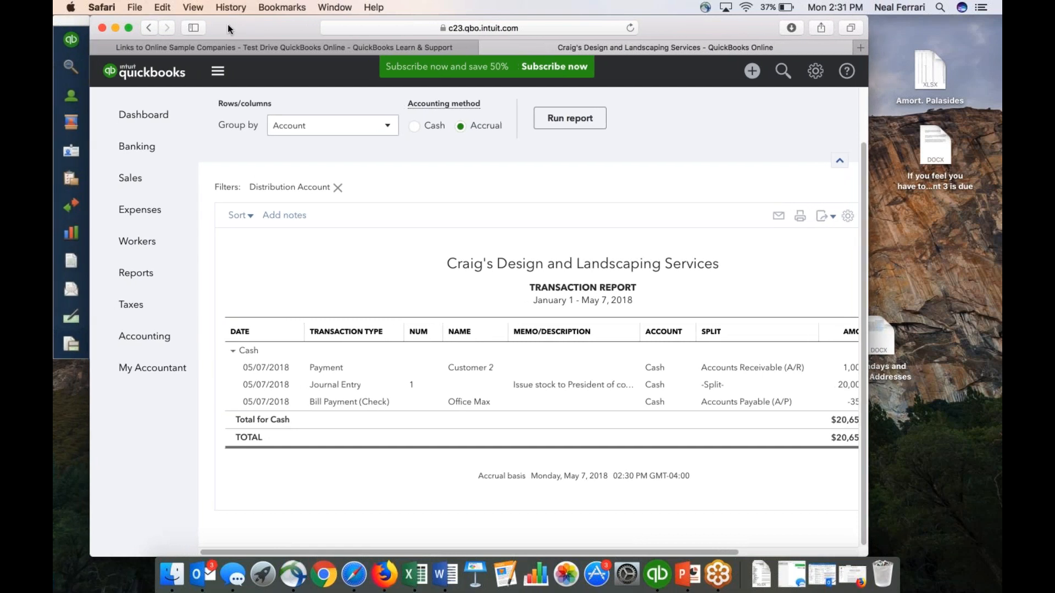
{"action": "left_click", "coordinate": [148, 26]}
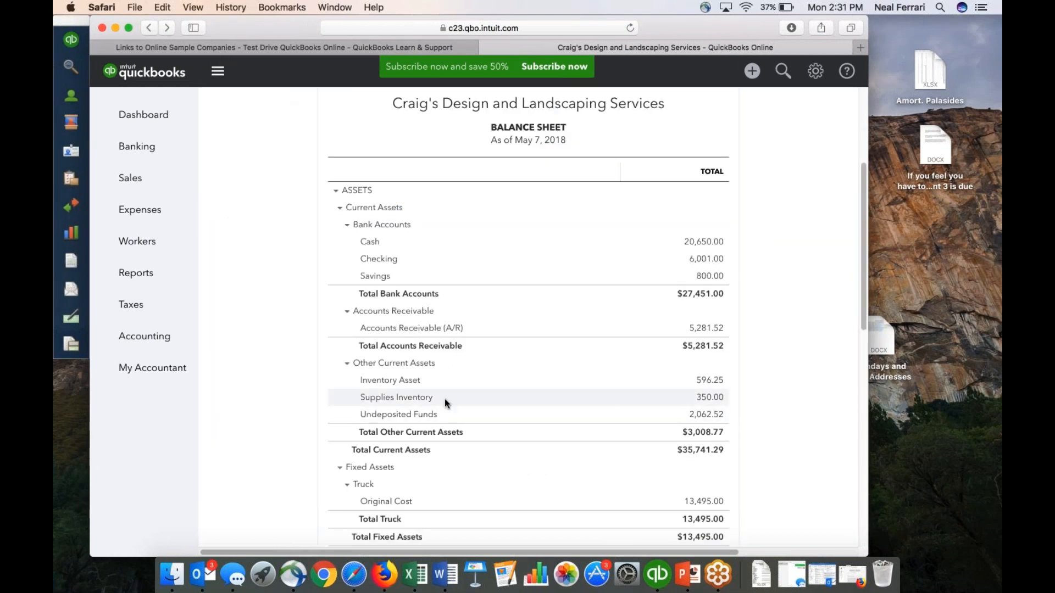
Drill into the Supplies Inventory balance, view the underlying Office Max bill, and return to the transaction report.
{"action": "left_click", "coordinate": [705, 397]}
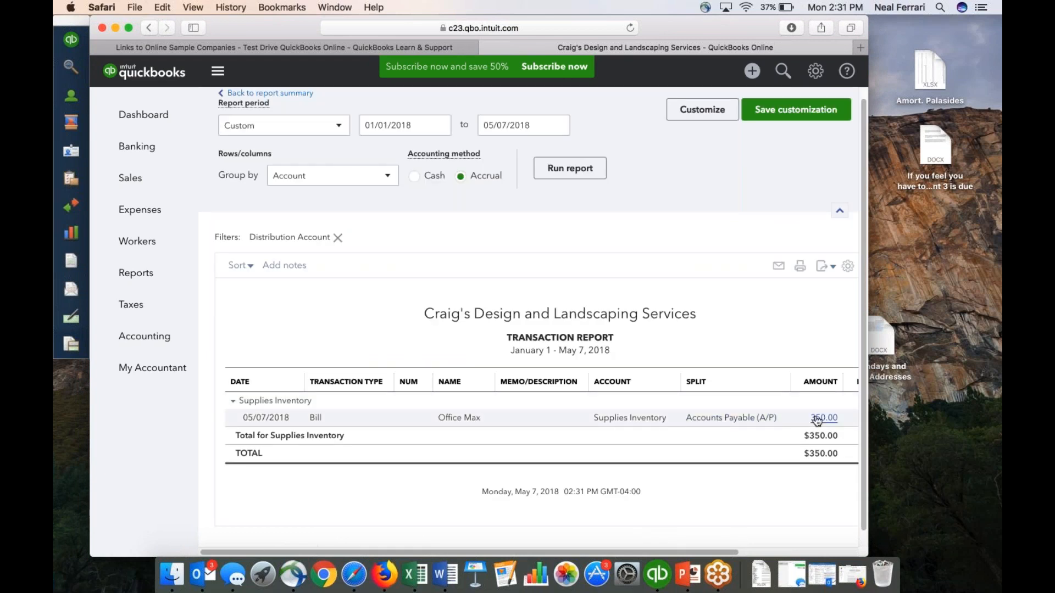
{"action": "left_click", "coordinate": [820, 419]}
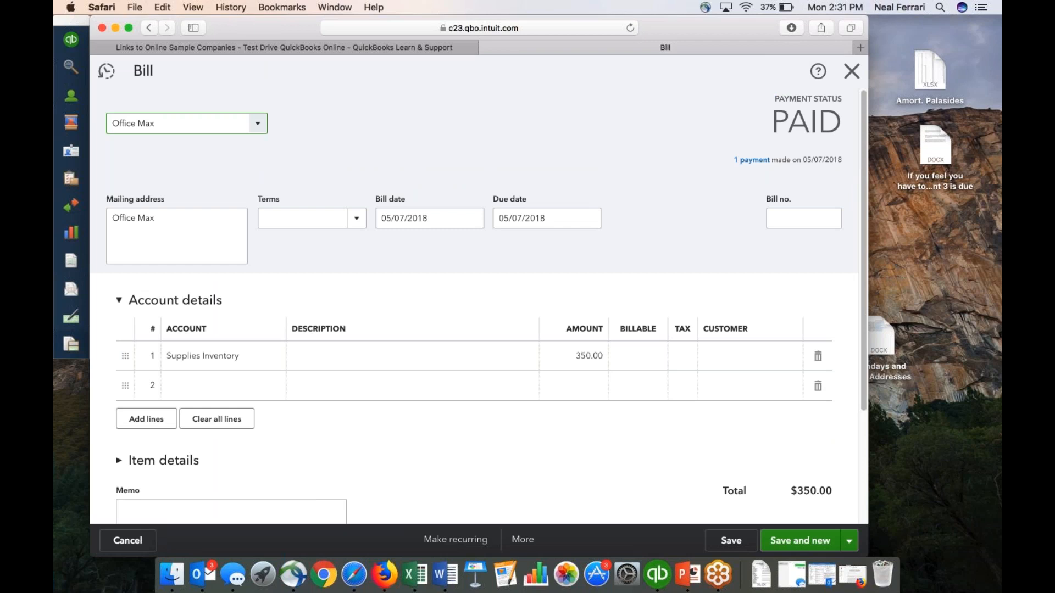
{"action": "left_click", "coordinate": [149, 28]}
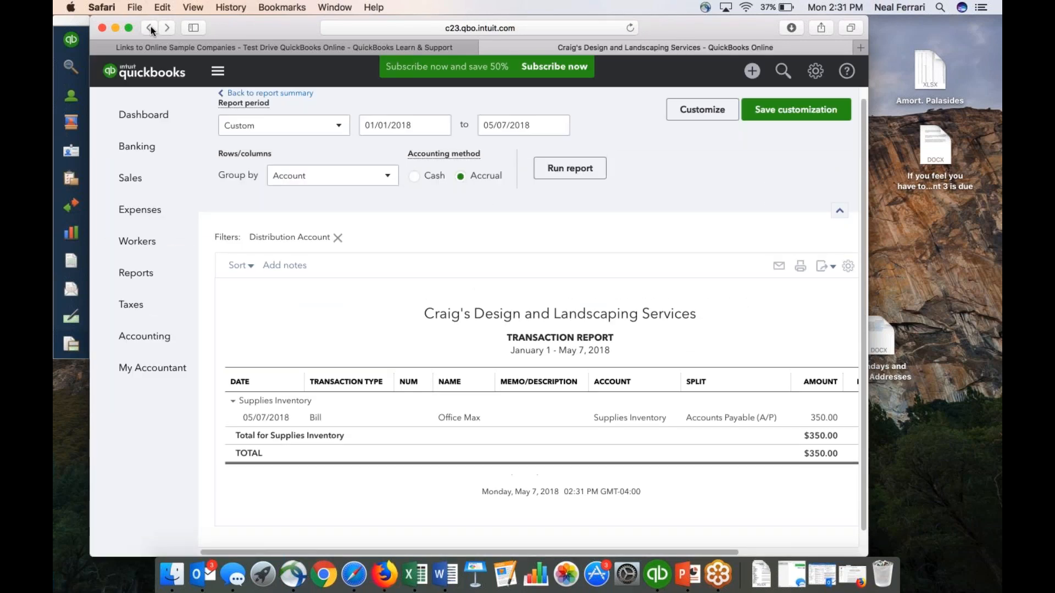
Leave the Supplies Inventory transaction report and open the Profit and Loss report from the reports list.
{"action": "left_click", "coordinate": [150, 26]}
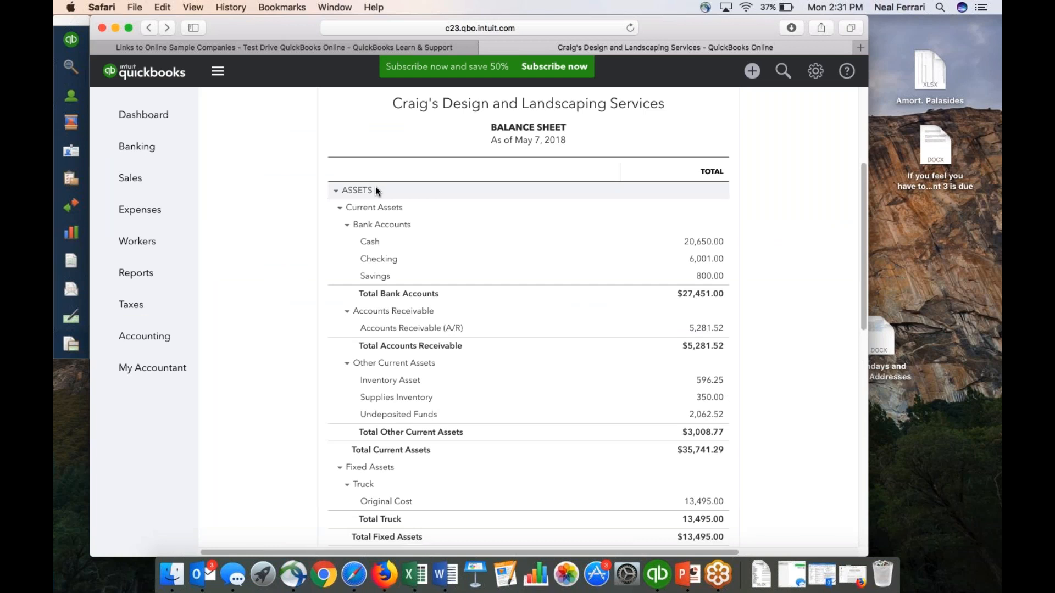
{"action": "left_click", "coordinate": [137, 273]}
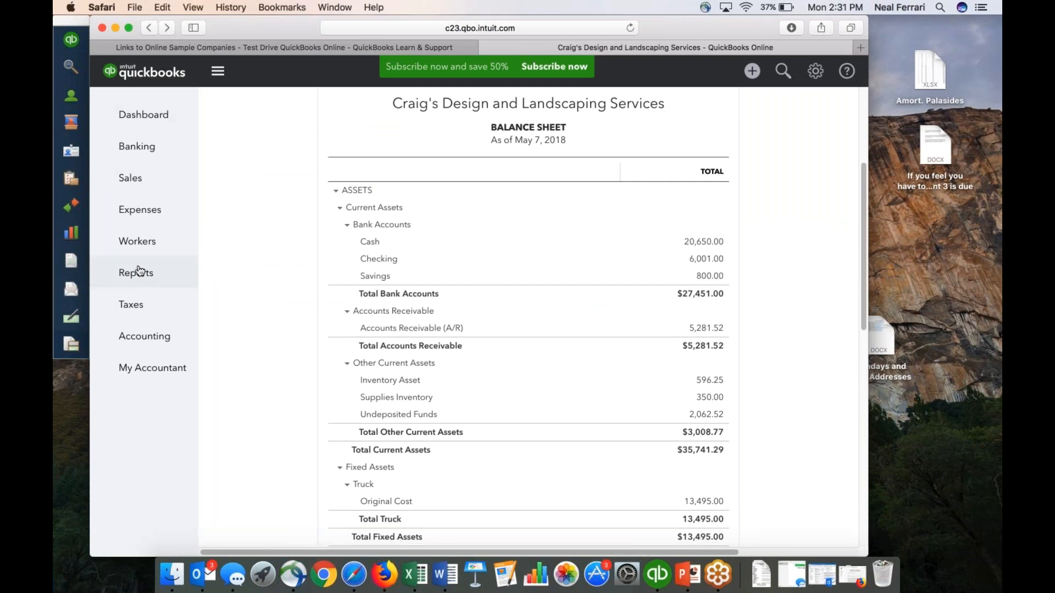
{"action": "left_click", "coordinate": [480, 320]}
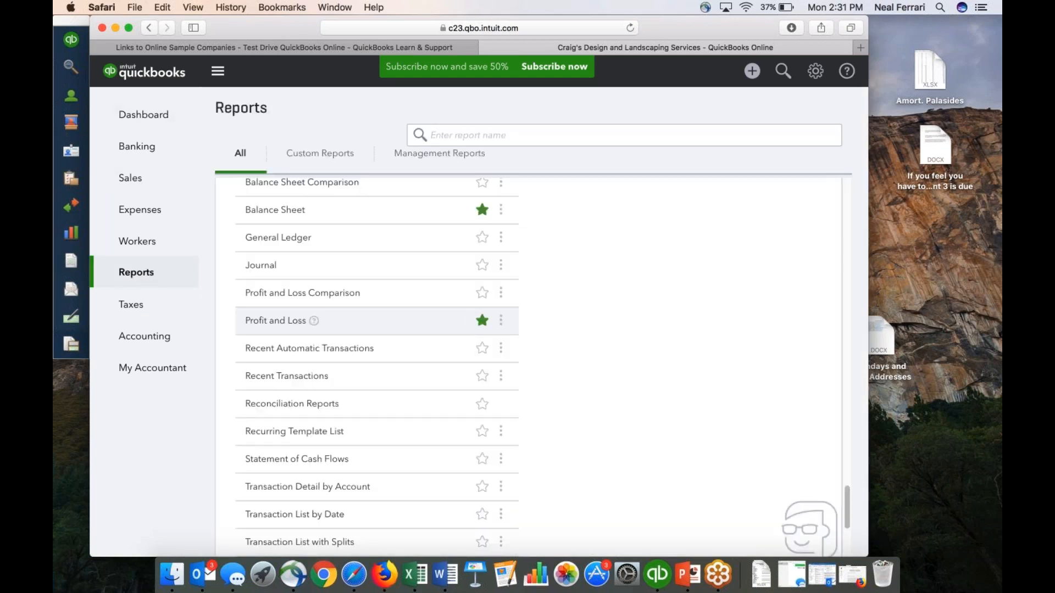
{"action": "left_click", "coordinate": [272, 320]}
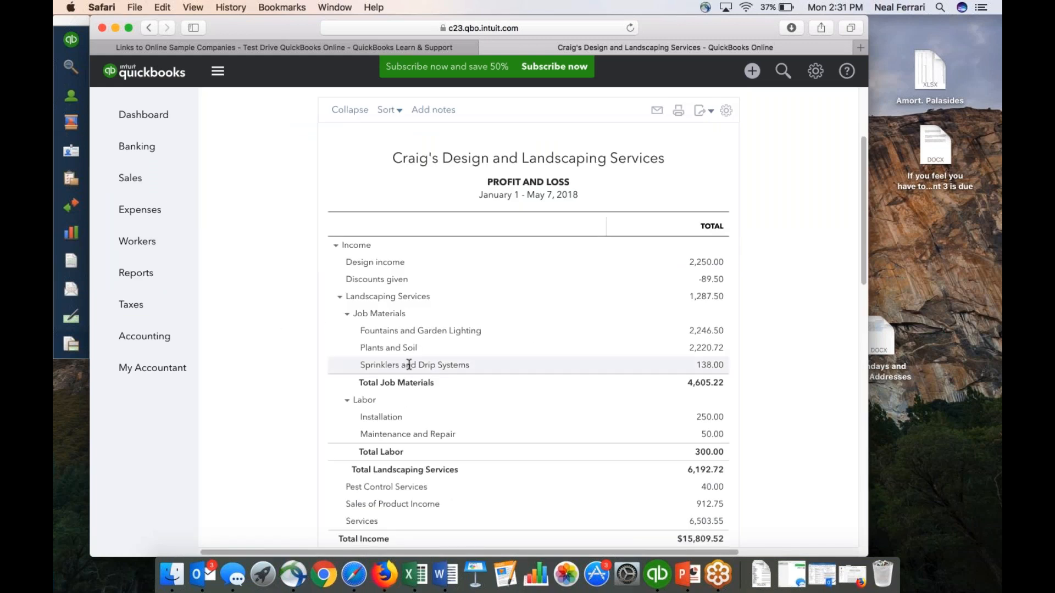
Drill into the Landscaping Services income on the Profit and Loss and review its underlying transactions.
{"action": "left_click", "coordinate": [708, 299]}
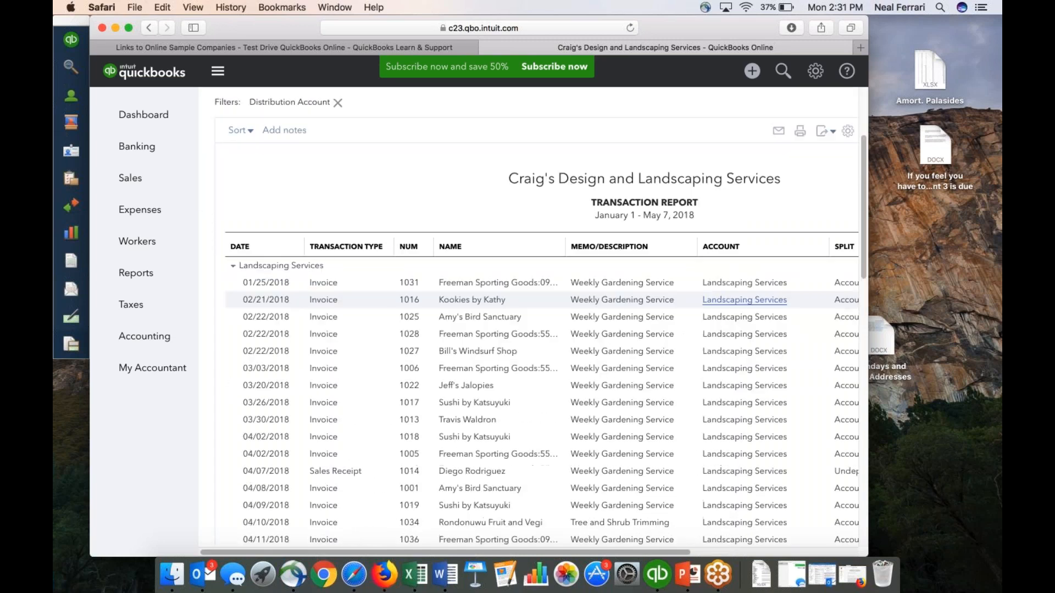
{"action": "scroll", "coordinate": [744, 299], "scroll_direction": "down", "scroll_amount": 20}
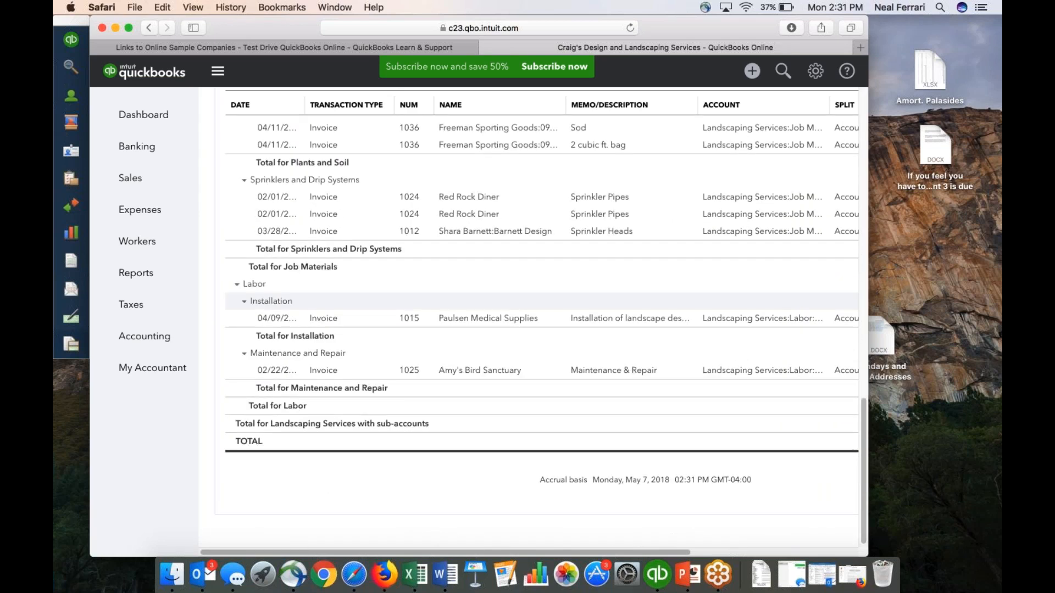
{"action": "scroll", "coordinate": [811, 309], "scroll_direction": "up", "scroll_amount": 5}
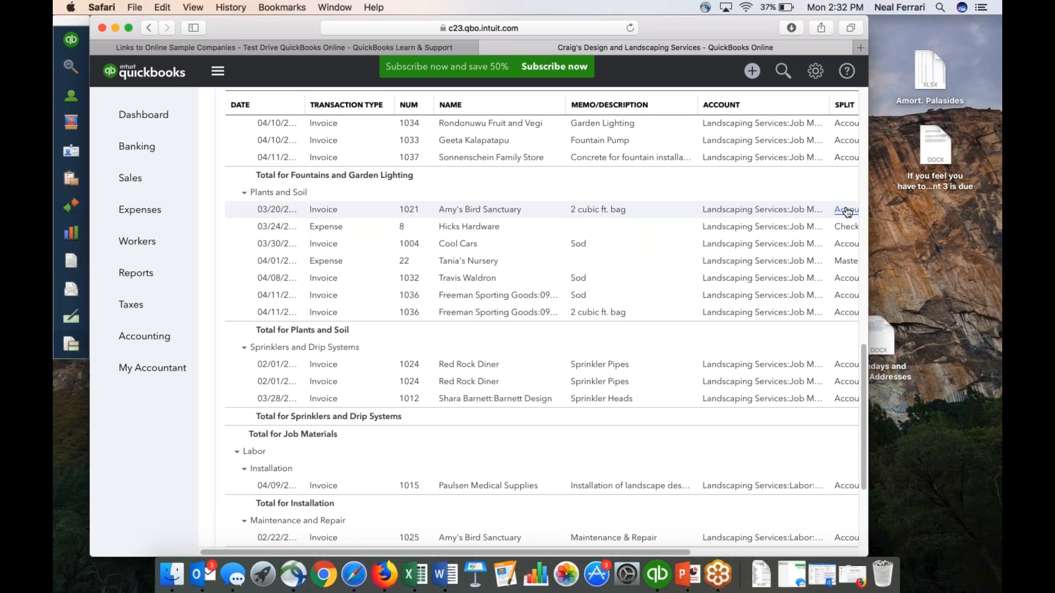
Widen the window to show the amounts, view the Cool Cars Sod invoice for 1,750.00, and return to the transaction report.
{"action": "left_click_drag", "start_coordinate": [245, 27], "coordinate": [139, 27]}
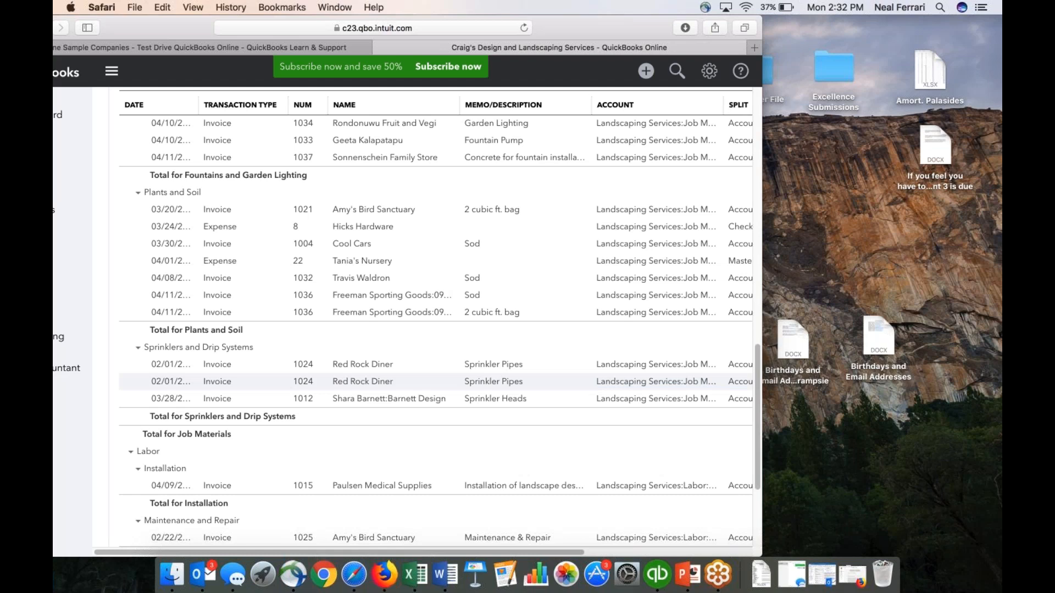
{"action": "left_click_drag", "start_coordinate": [781, 541], "coordinate": [942, 524]}
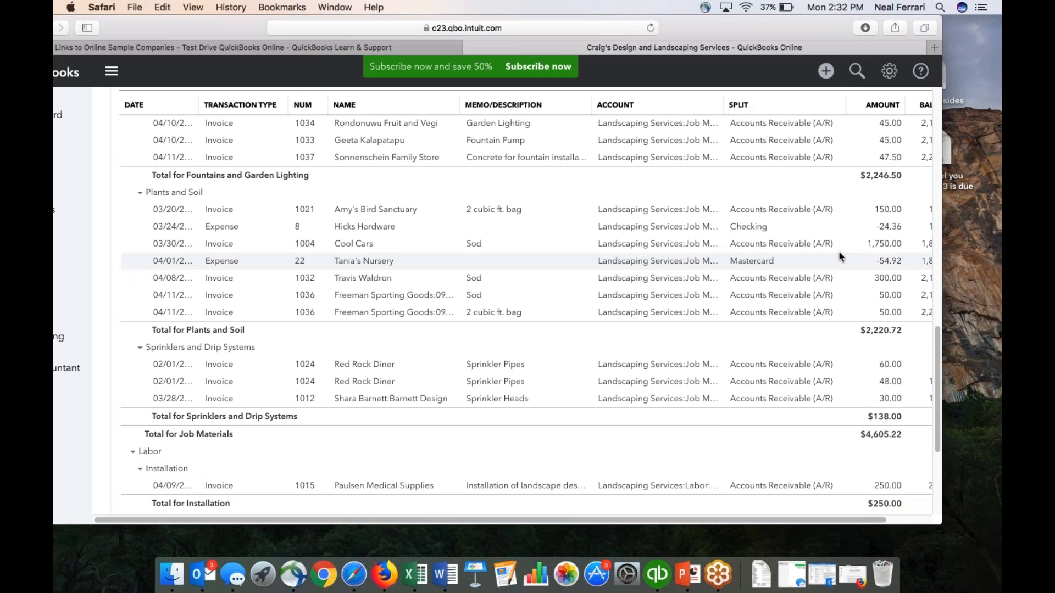
{"action": "left_click", "coordinate": [878, 247]}
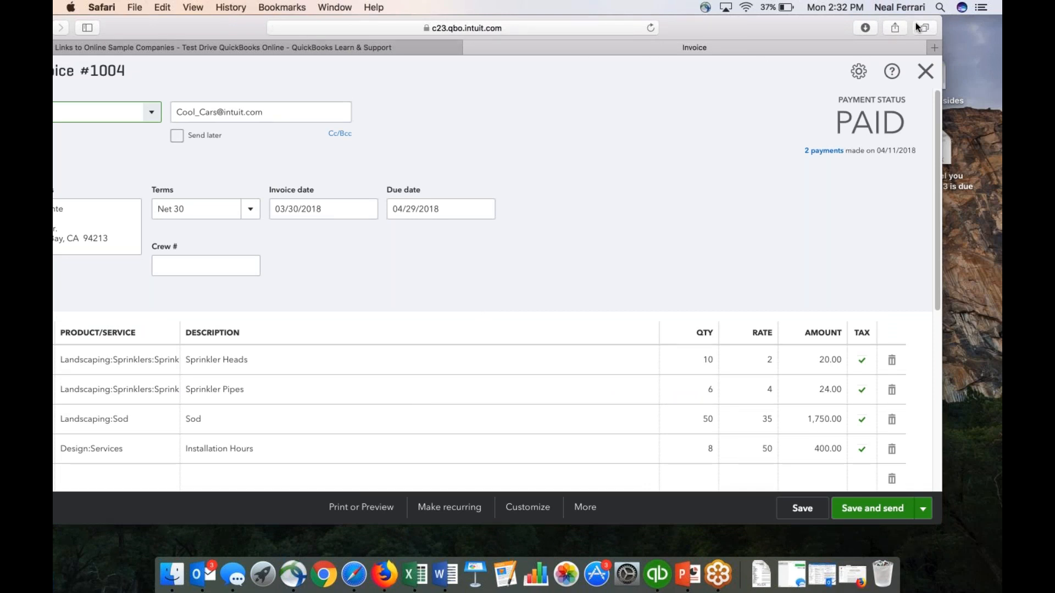
{"action": "left_click", "coordinate": [945, 21]}
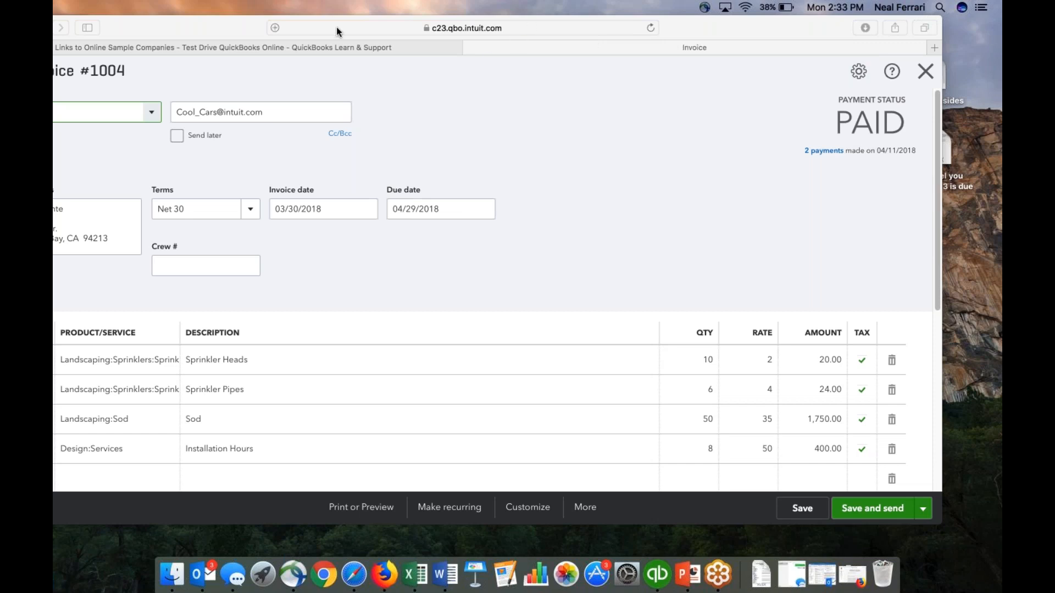
{"action": "left_click_drag", "start_coordinate": [773, 29], "coordinate": [676, 94]}
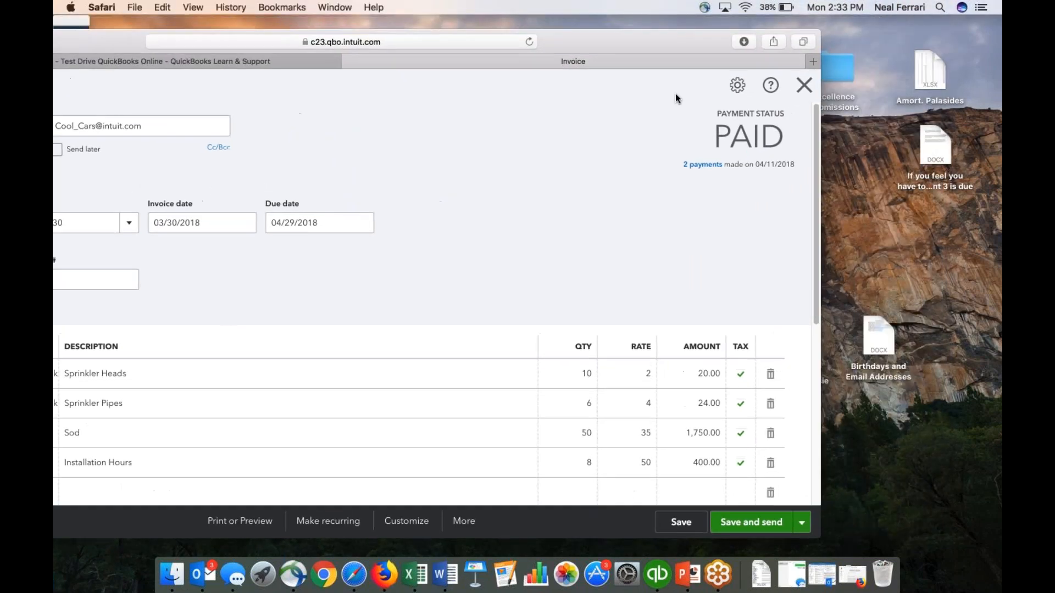
{"action": "left_click", "coordinate": [804, 84]}
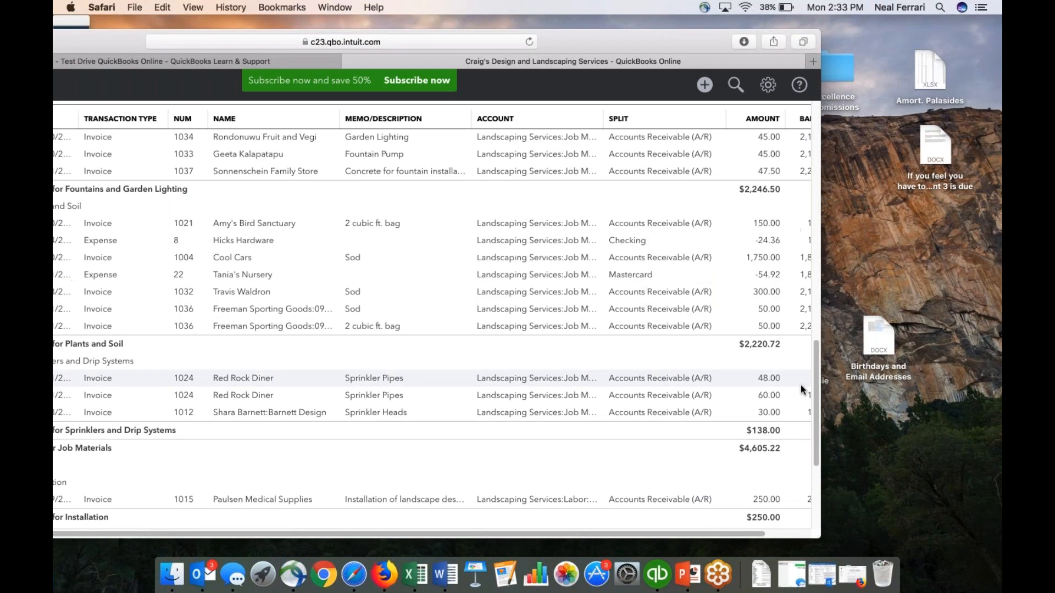
Resize and reposition the browser window, and open the company's Chart of Accounts list.
{"action": "left_click_drag", "start_coordinate": [817, 541], "coordinate": [588, 501]}
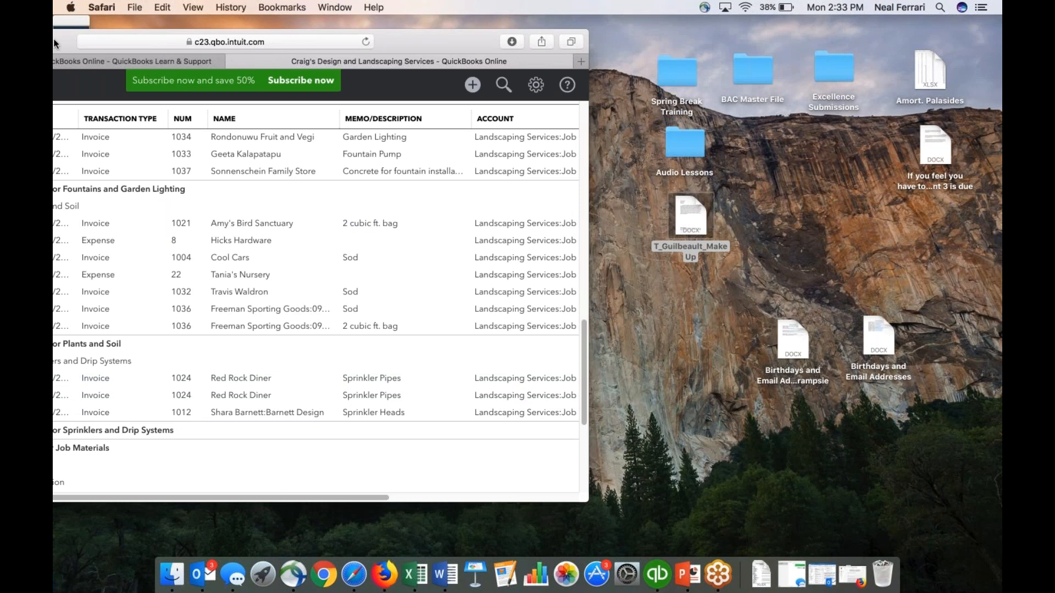
{"action": "left_click_drag", "start_coordinate": [65, 42], "coordinate": [158, 39]}
{"action": "left_click_drag", "start_coordinate": [231, 40], "coordinate": [404, 34]}
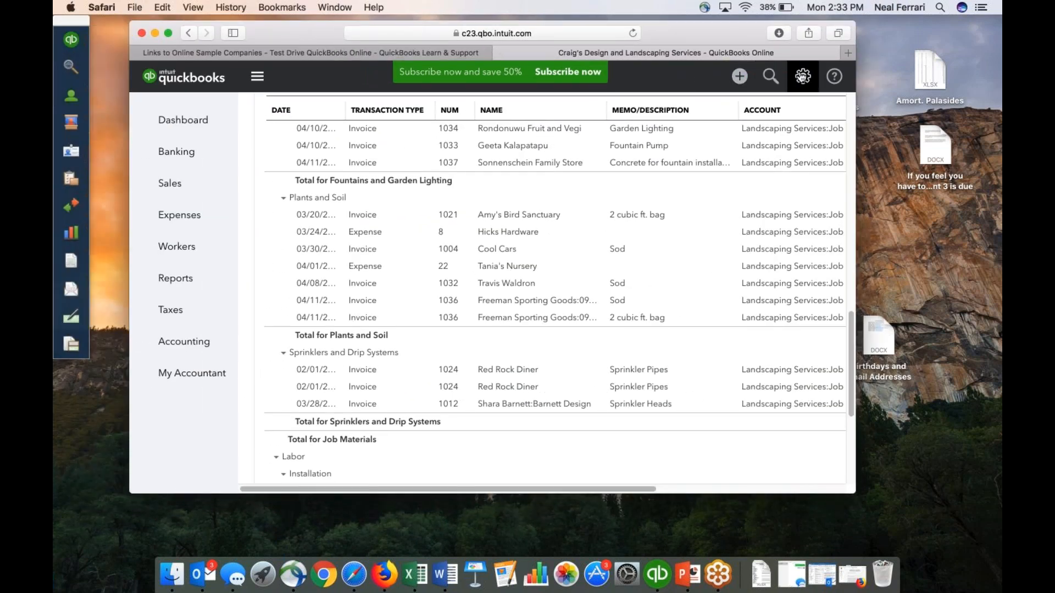
{"action": "left_click", "coordinate": [803, 76]}
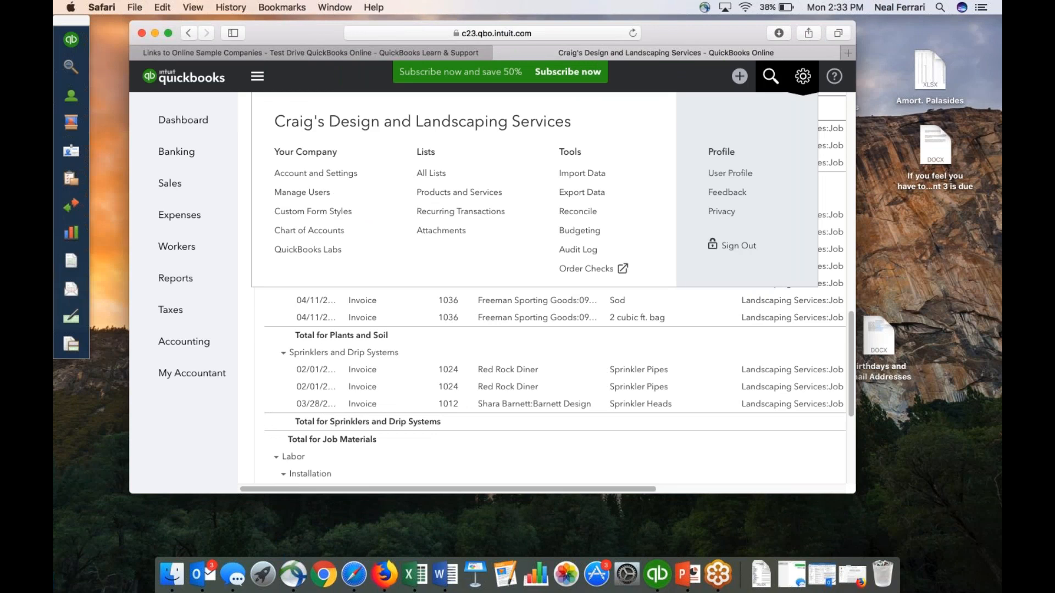
{"action": "left_click", "coordinate": [330, 229]}
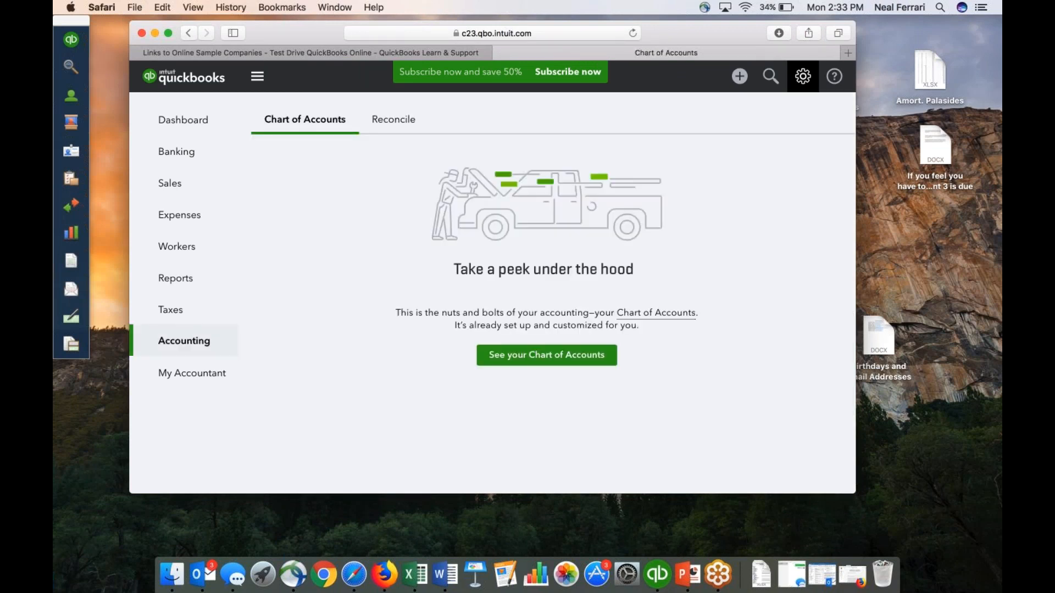
{"action": "left_click", "coordinate": [501, 355]}
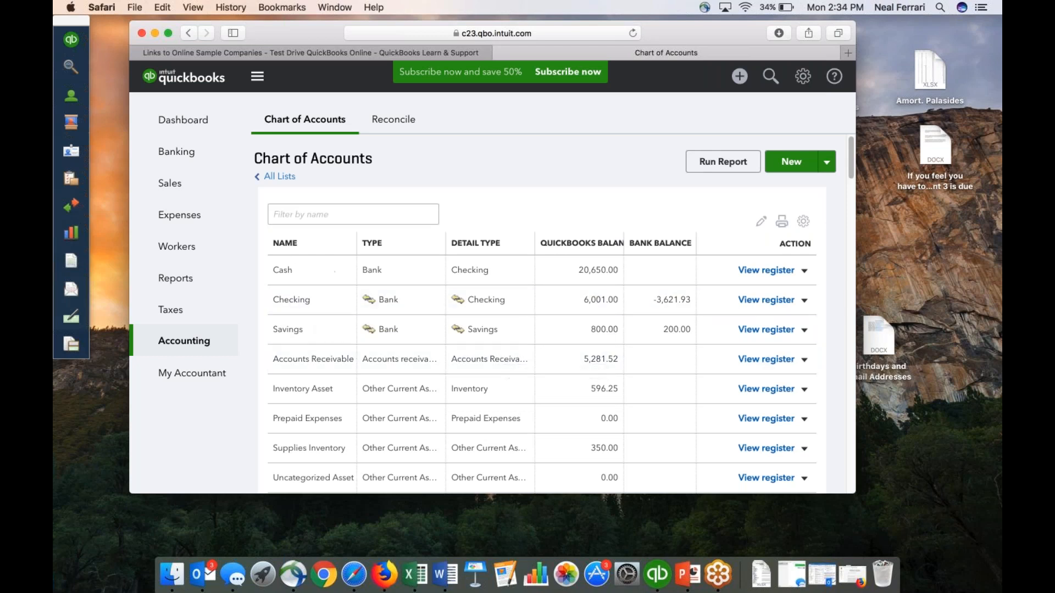
Edit the Cash account, keep Bank as its account type, and save it.
{"action": "left_click", "coordinate": [804, 272]}
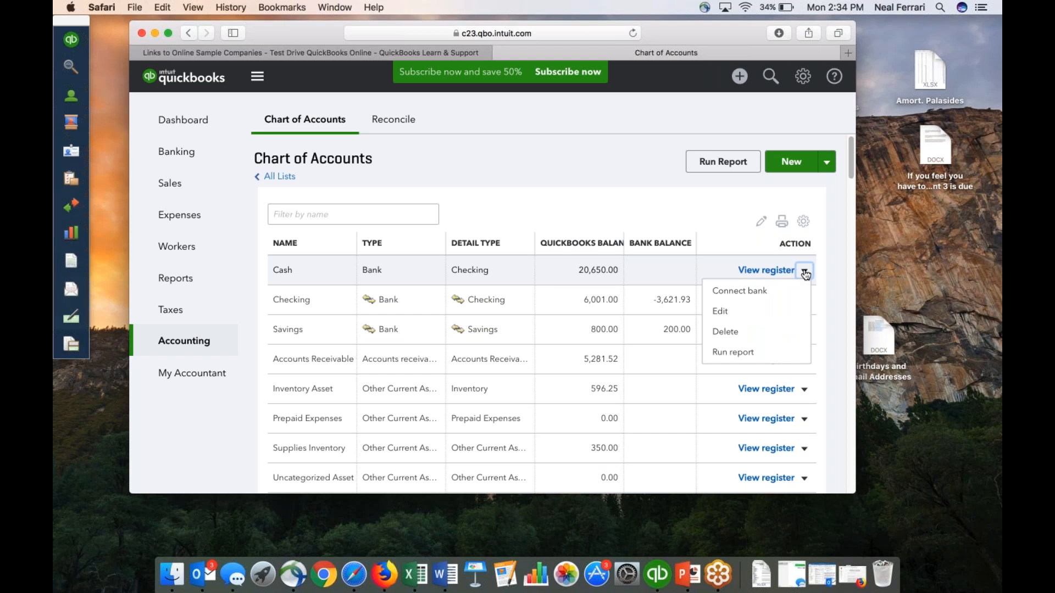
{"action": "left_click", "coordinate": [734, 314]}
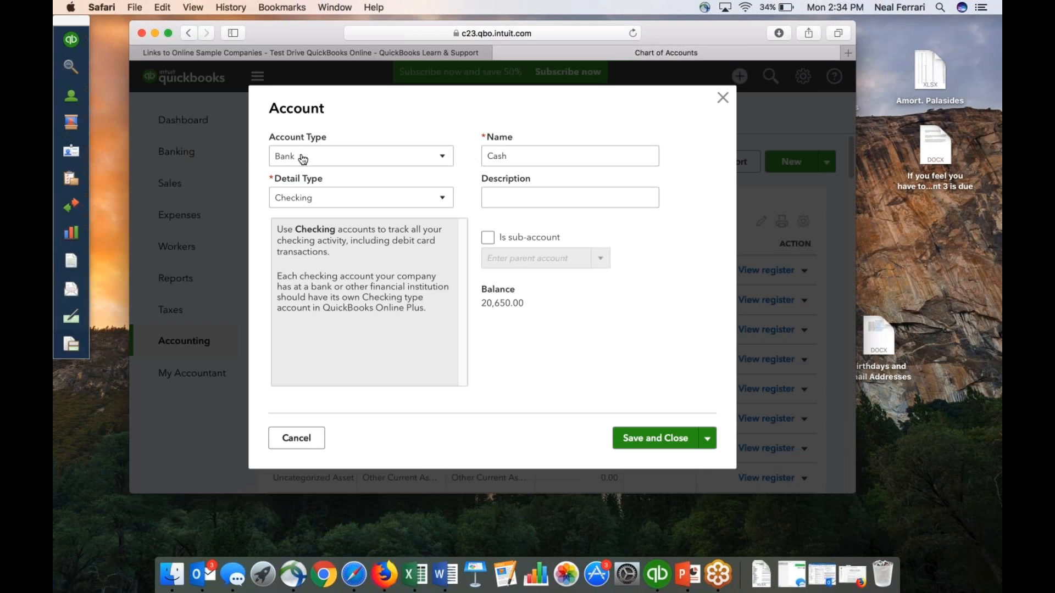
{"action": "left_click", "coordinate": [442, 159]}
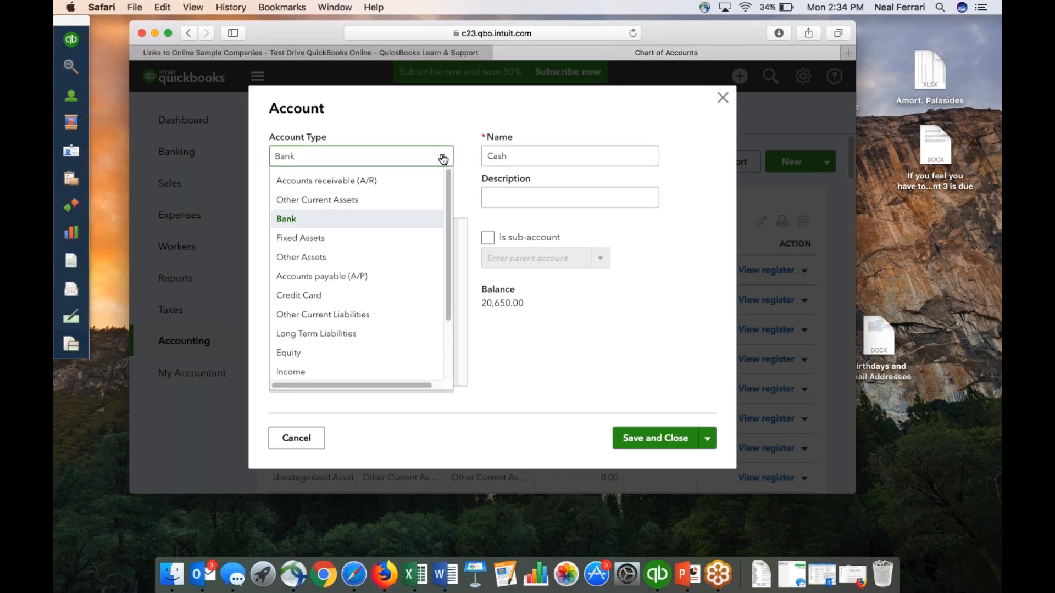
{"action": "left_click", "coordinate": [286, 219]}
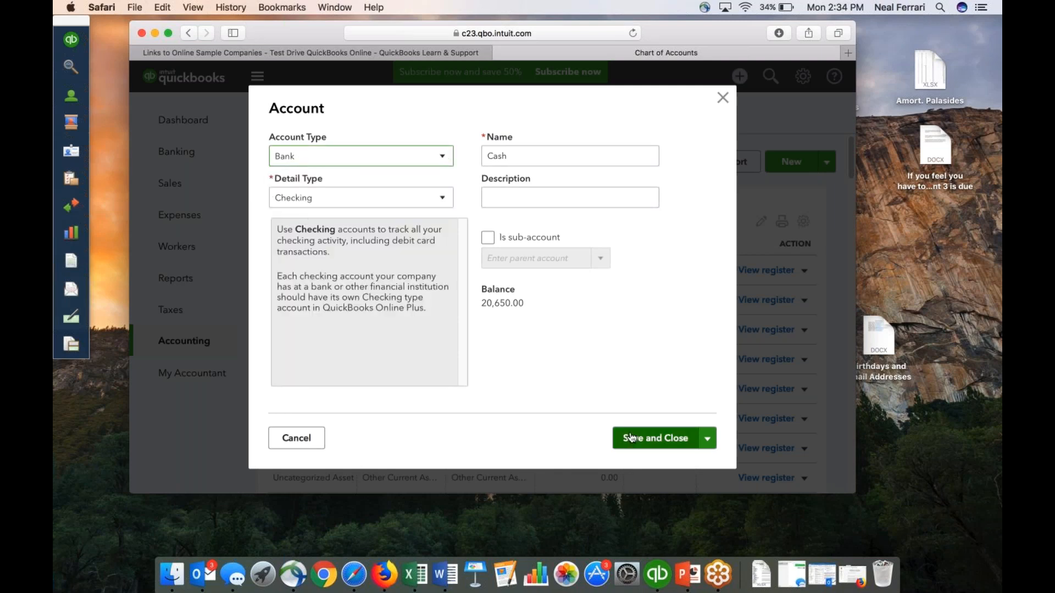
{"action": "left_click", "coordinate": [629, 440]}
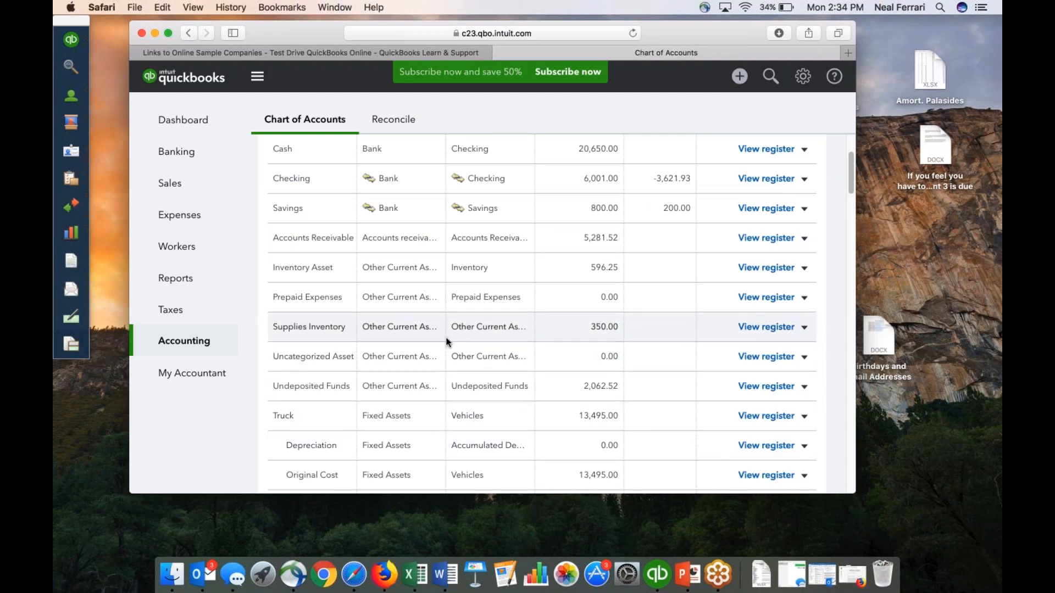
Start a new account to examine the account type and detail type choices, and cancel without saving.
{"action": "scroll", "coordinate": [448, 341], "scroll_direction": "up", "scroll_amount": 3}
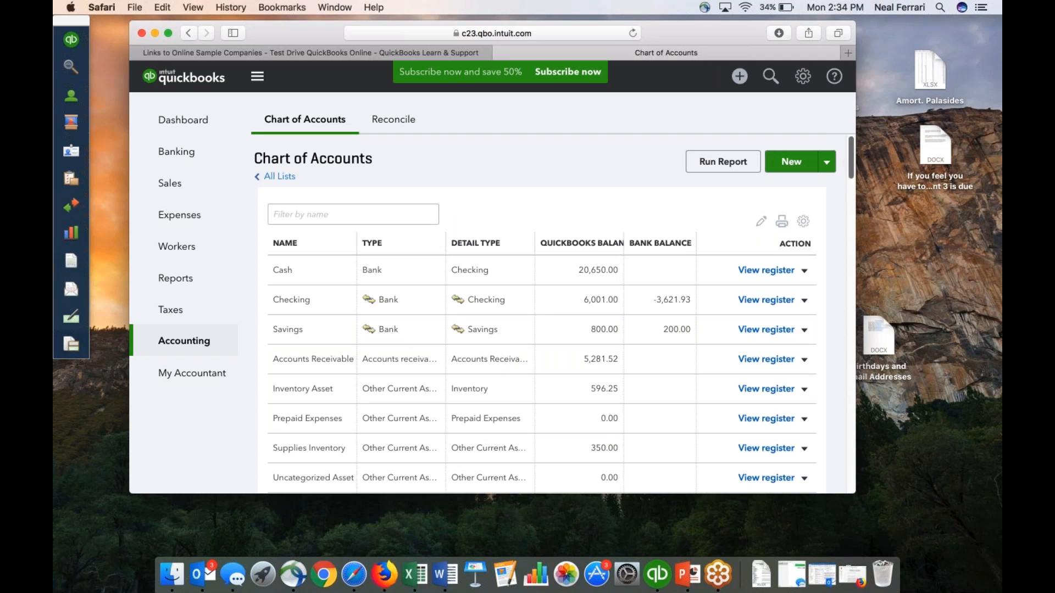
{"action": "left_click", "coordinate": [826, 163]}
{"action": "left_click", "coordinate": [826, 165]}
{"action": "left_click", "coordinate": [786, 166]}
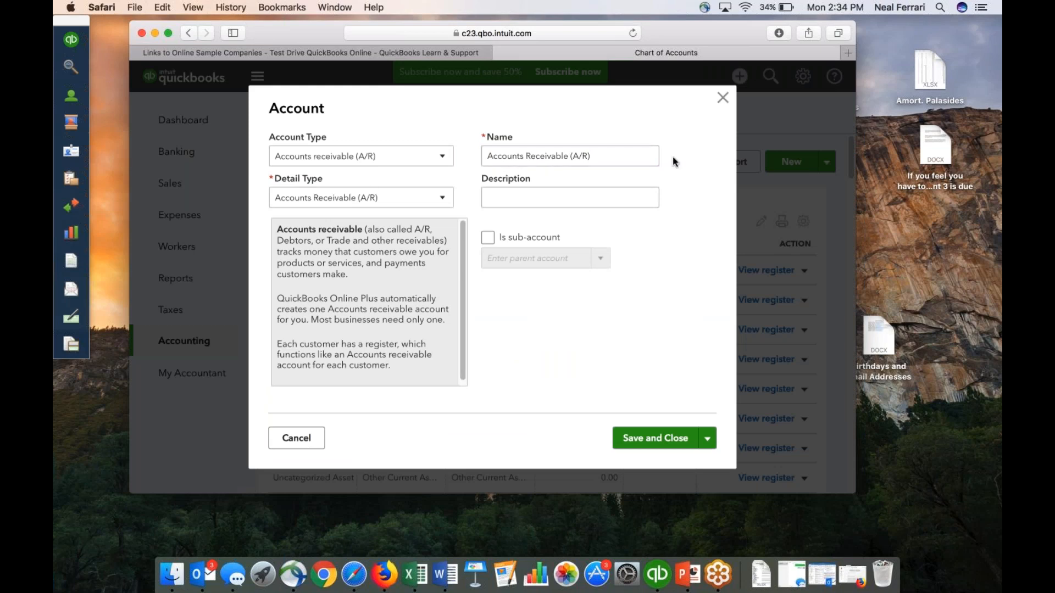
{"action": "left_click", "coordinate": [442, 156]}
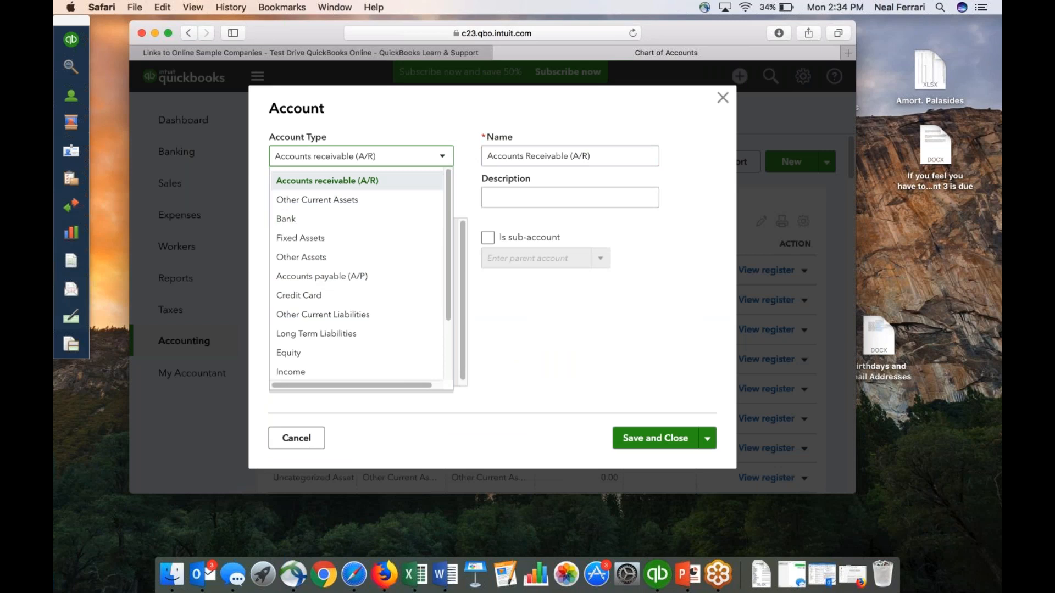
{"action": "left_click", "coordinate": [455, 143]}
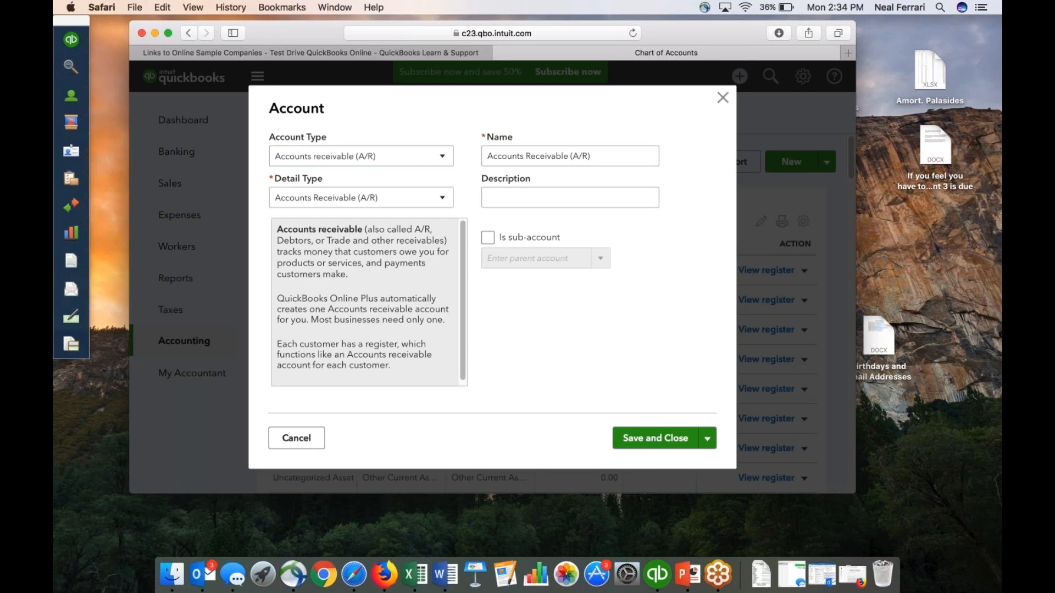
{"action": "left_click", "coordinate": [442, 200]}
{"action": "left_click", "coordinate": [443, 201]}
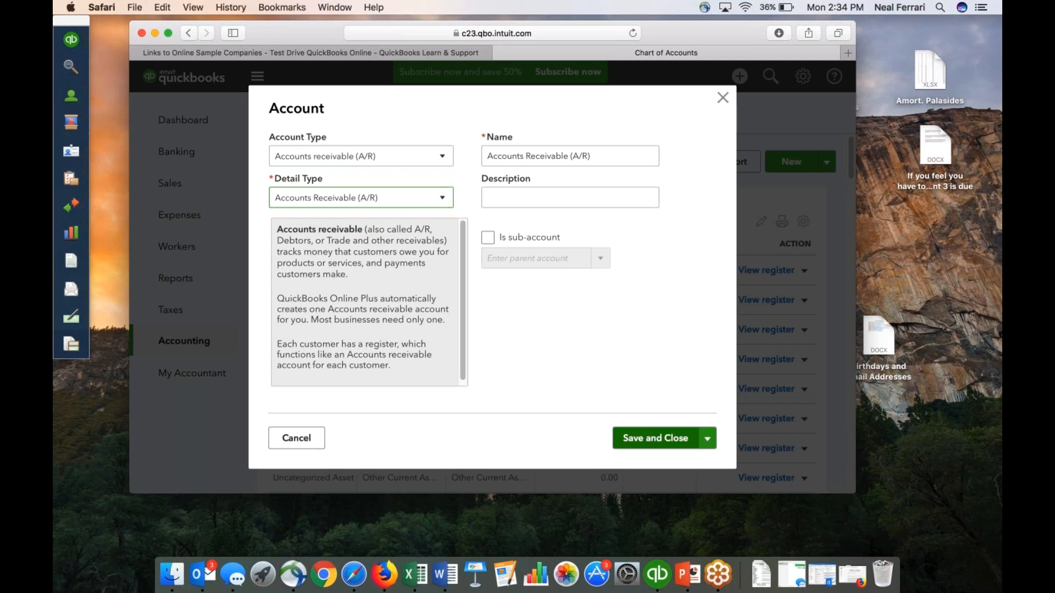
{"action": "left_click", "coordinate": [297, 438]}
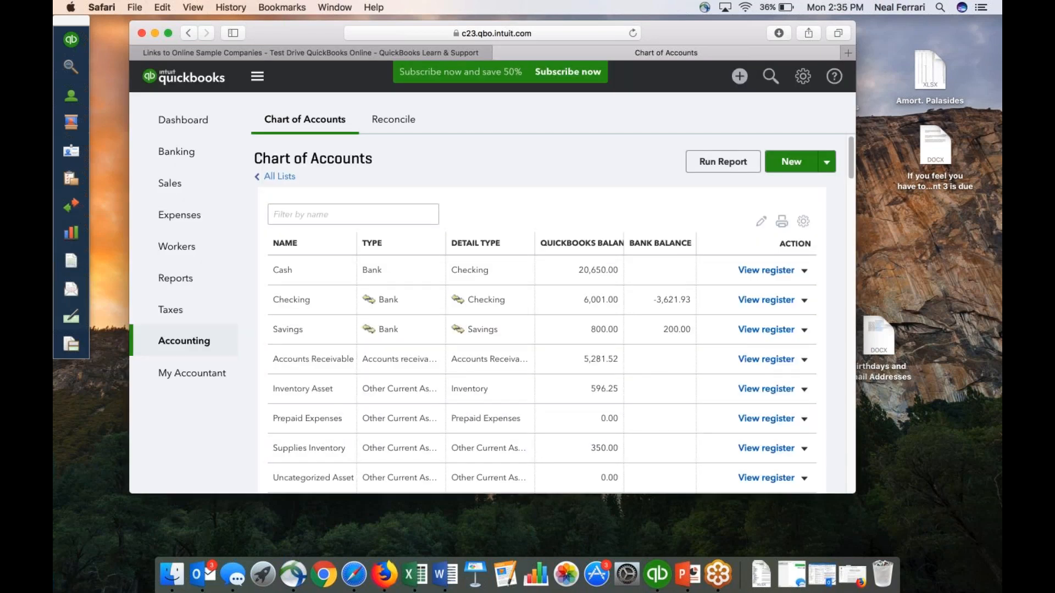
{"action": "left_click_drag", "start_coordinate": [278, 32], "coordinate": [242, 27]}
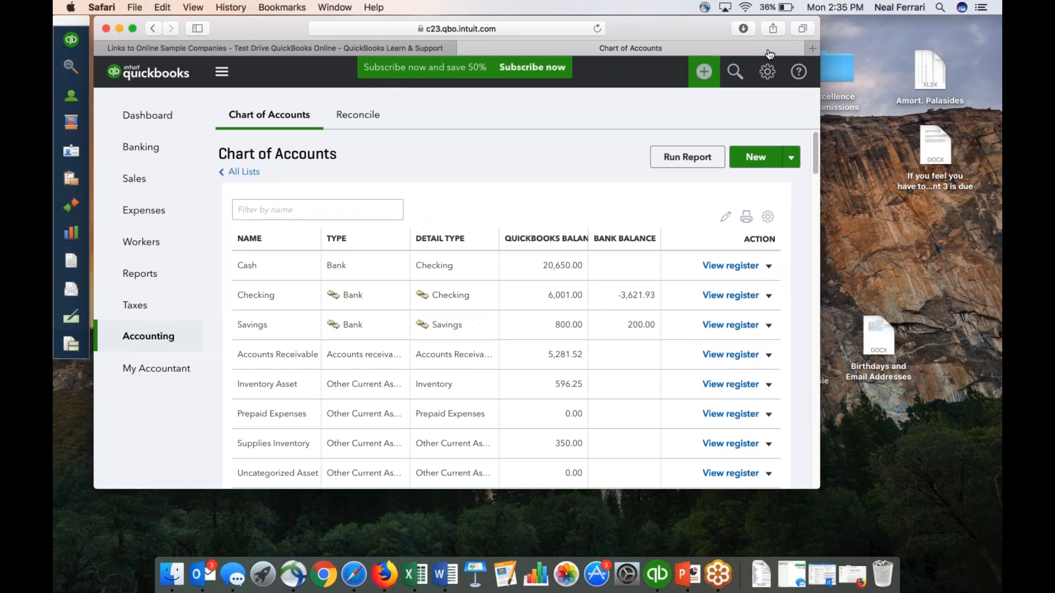
{"action": "left_click", "coordinate": [941, 18]}
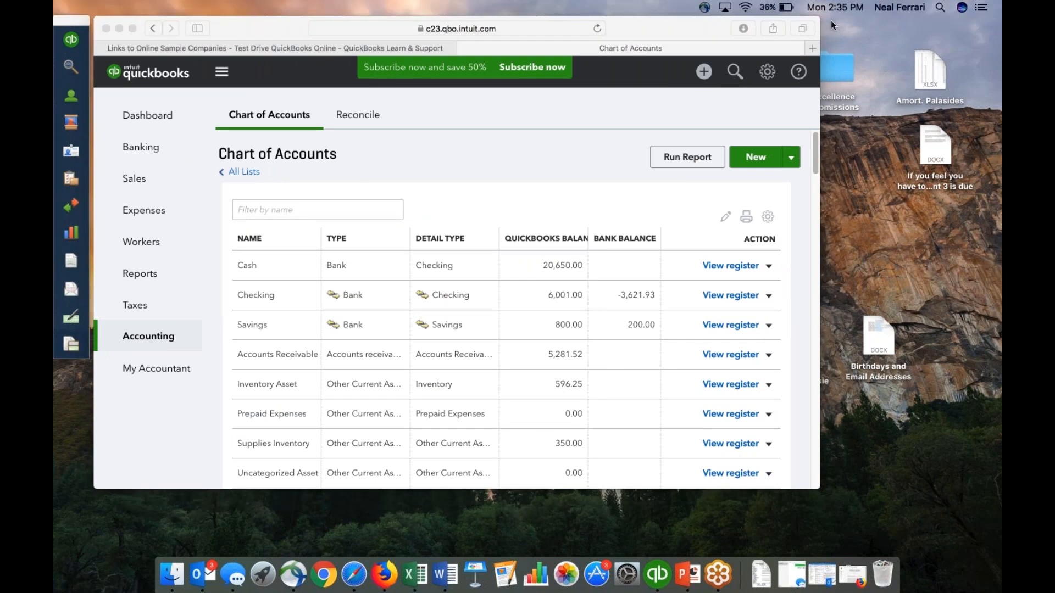